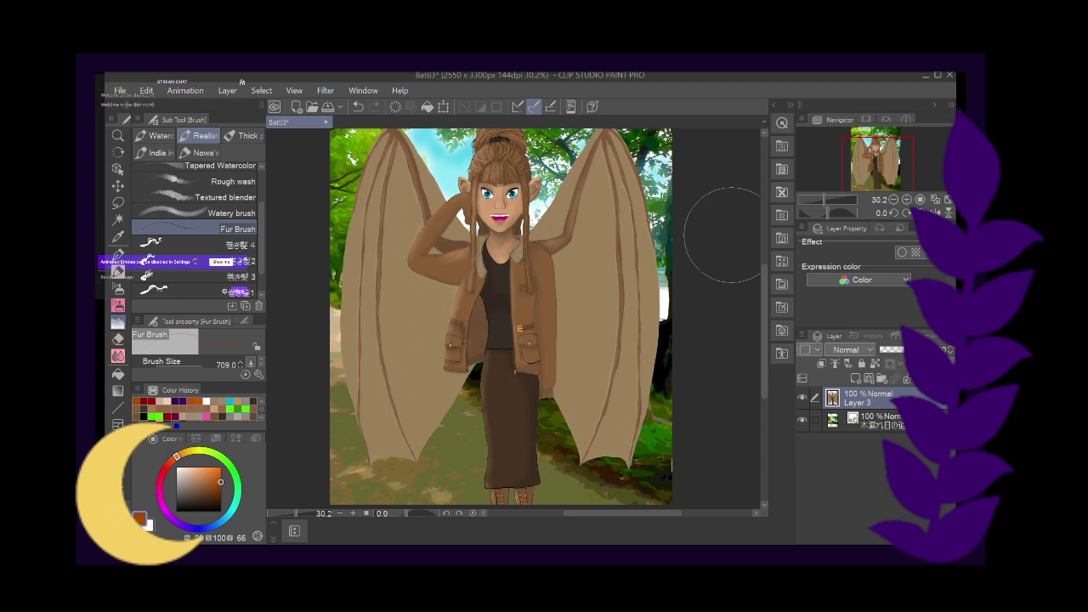
Reduce the Fur Brush size to 0.2
click(240, 368)
click(239, 366)
click(240, 365)
drag(195, 361, 167, 363)
Sample the tan color of the wing membrane beside the character's shoulder and return to the Fur Brush
drag(353, 515, 372, 493)
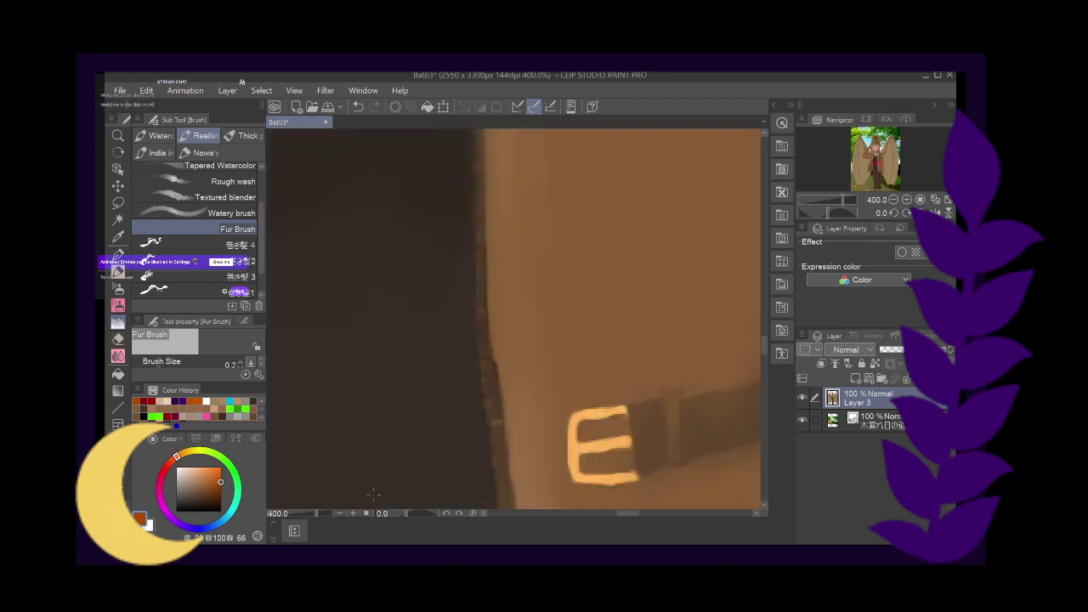
click(338, 514)
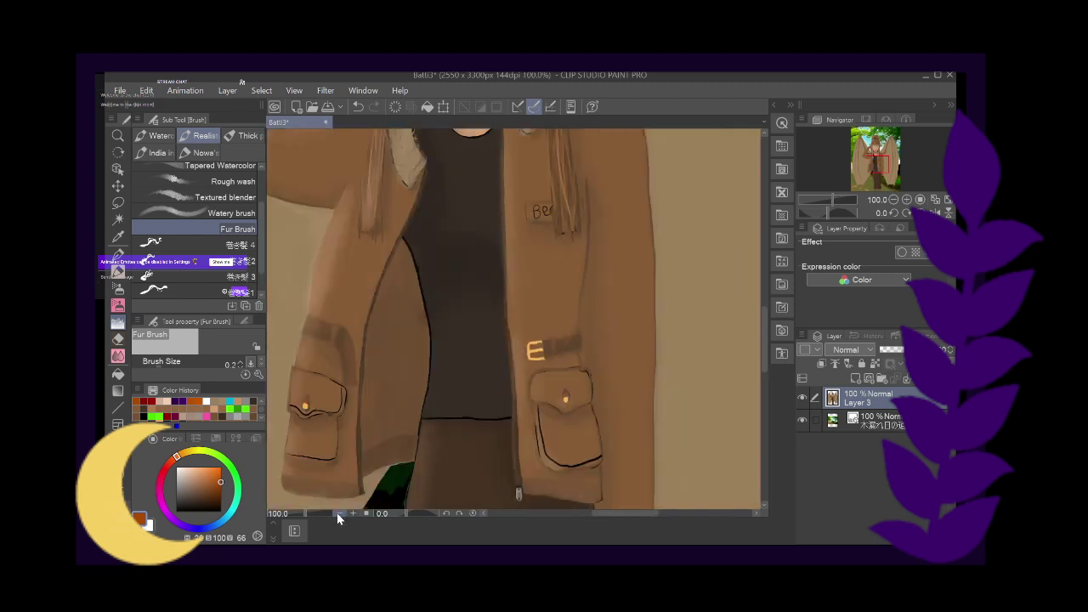
drag(761, 348, 765, 306)
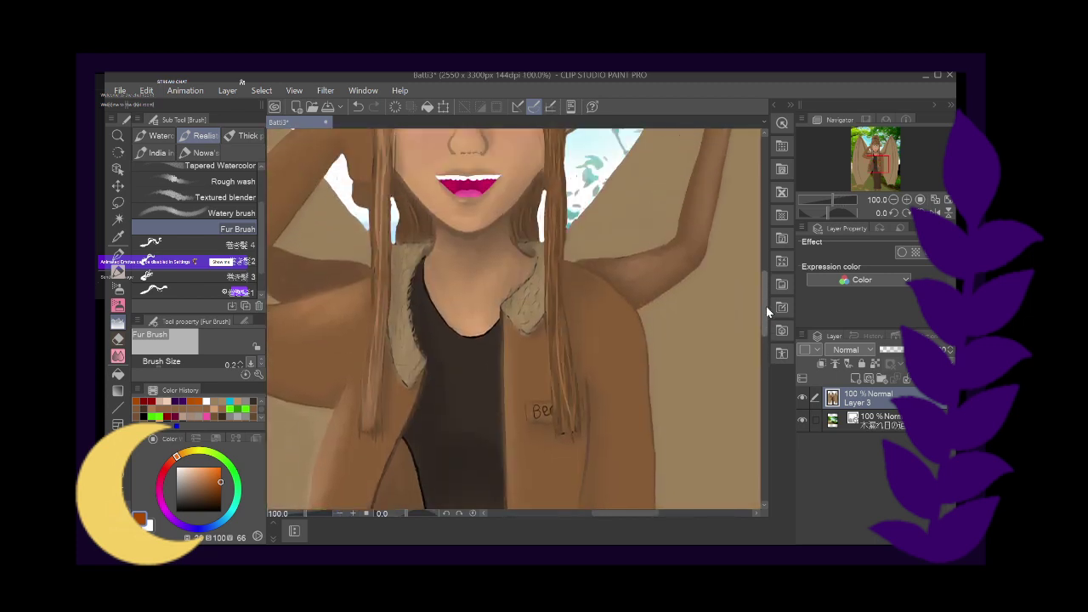
scroll(764, 303, up, 3)
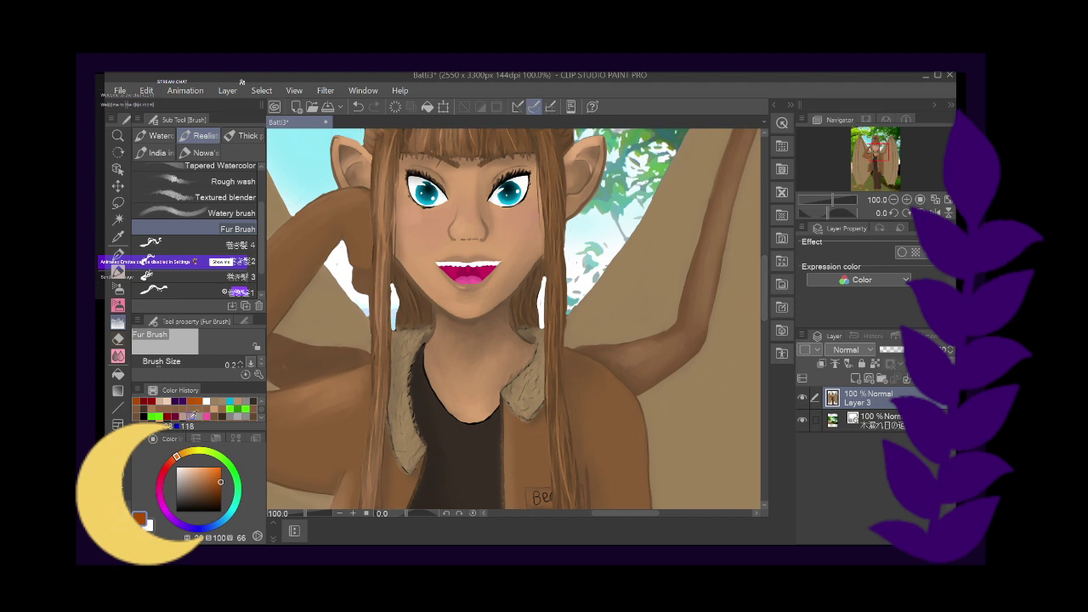
click(118, 236)
click(714, 410)
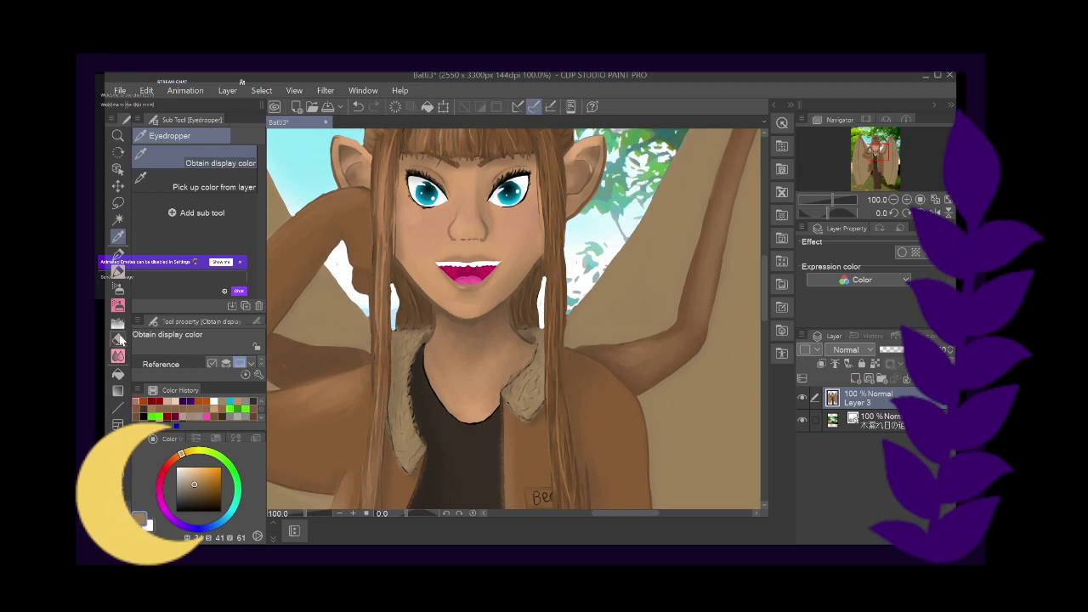
click(118, 324)
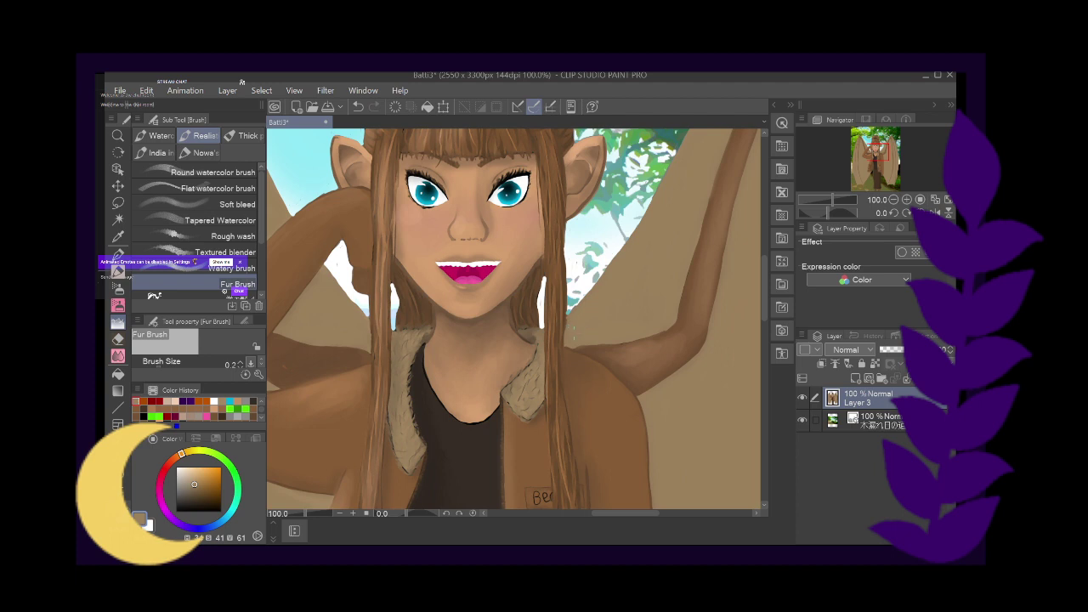
Darken the tan to saturation 39 and value 42, and make a short fur stroke on the wing membrane
drag(193, 483, 192, 487)
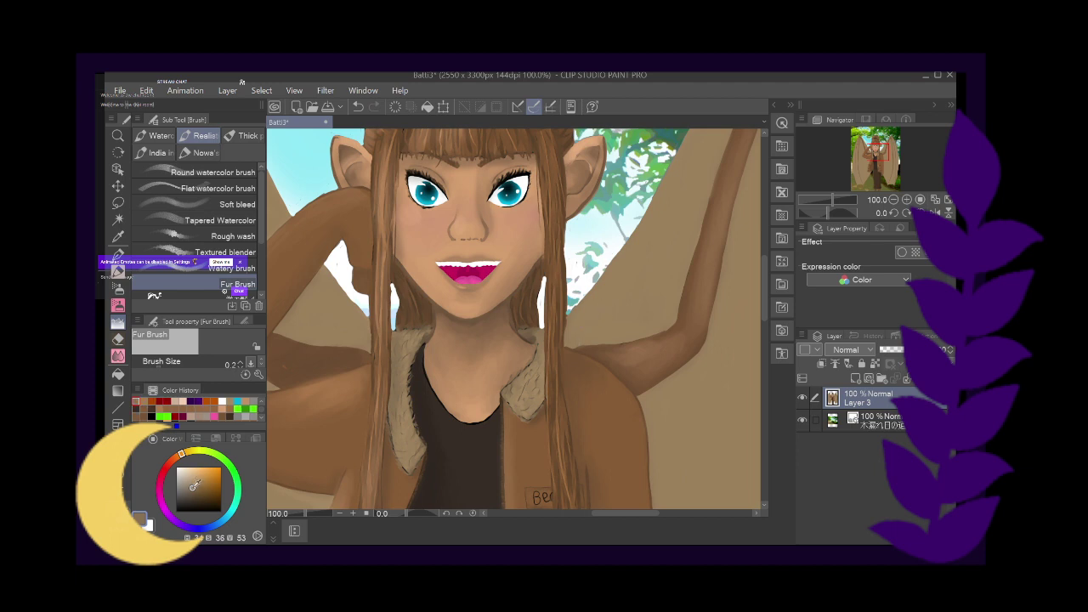
click(194, 492)
click(193, 492)
drag(616, 325, 620, 331)
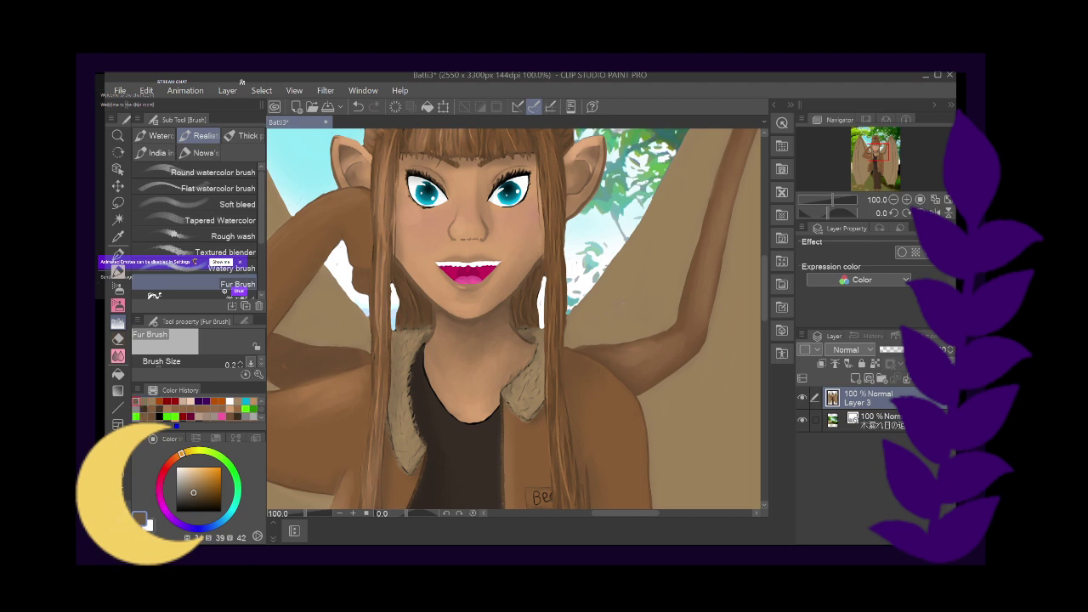
Adjust the color to saturation 40 and value 45, and stroke the wing membrane above the shoulder with the Fur Brush at size 0.4
click(353, 513)
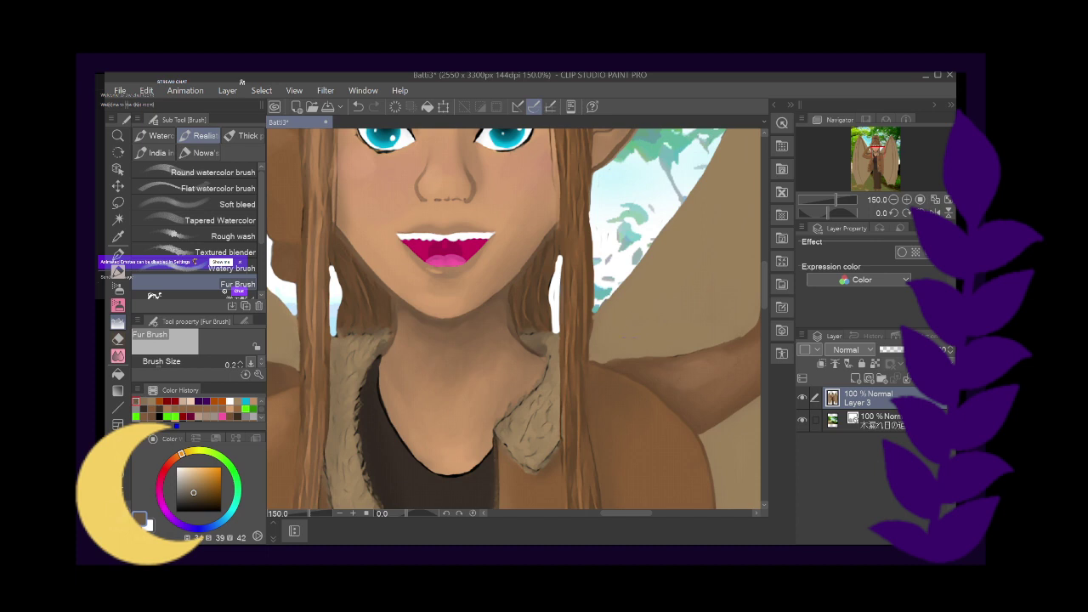
click(195, 489)
click(195, 490)
click(194, 491)
drag(668, 323, 714, 291)
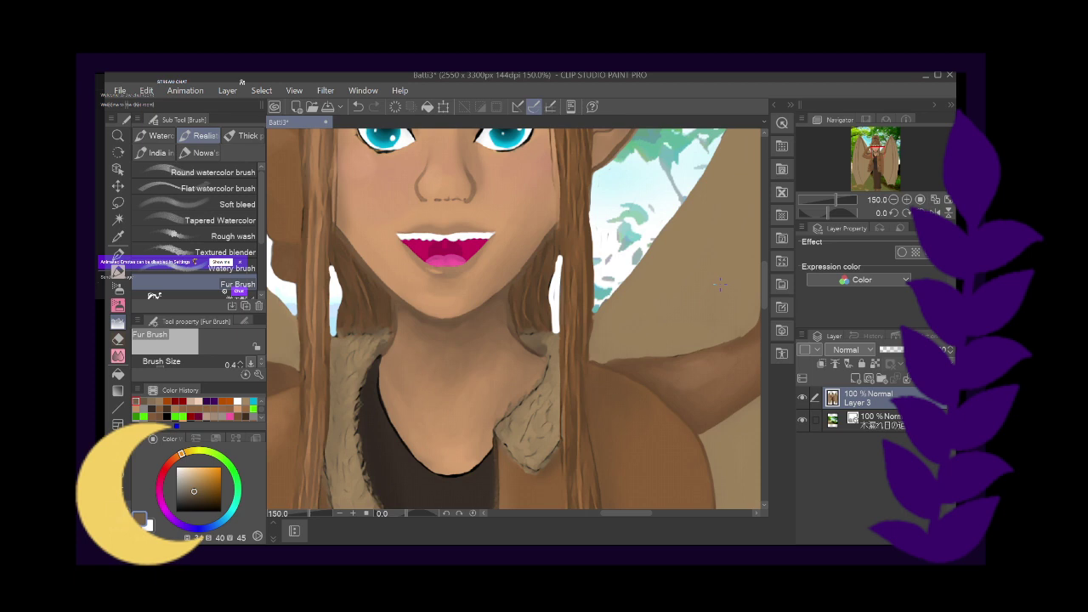
Soften the shading along the jaw and neck using the Blend sub tool at size 15
click(118, 357)
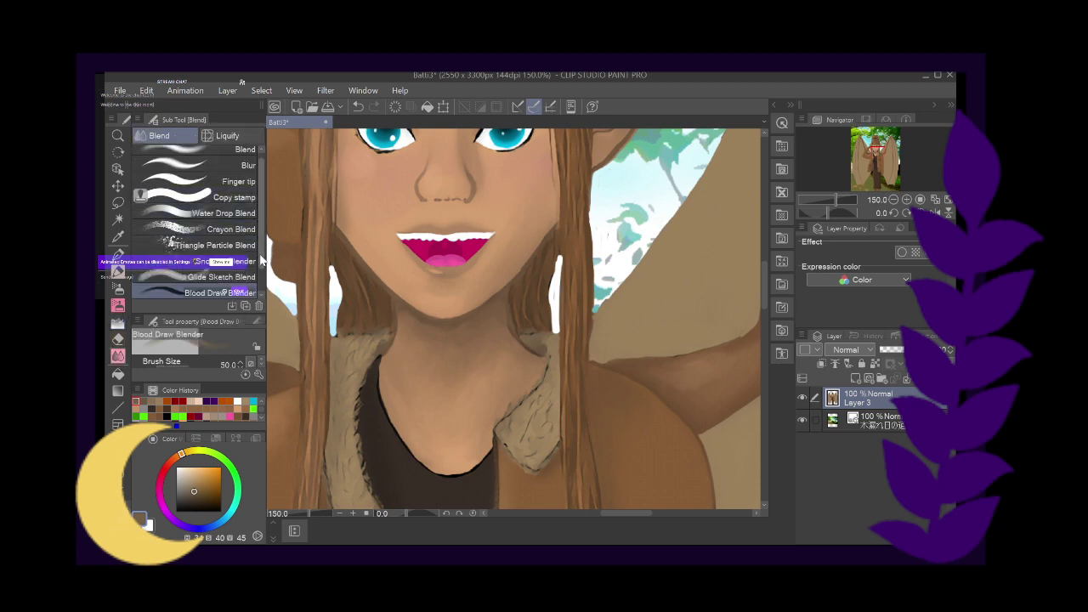
scroll(262, 246, up, 1)
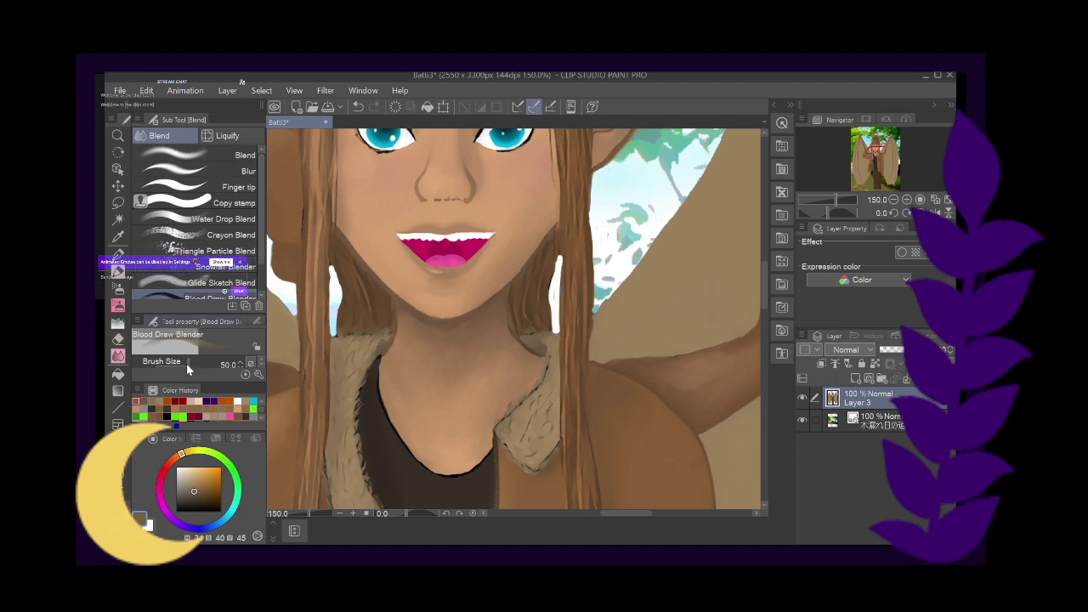
drag(186, 363, 172, 362)
click(215, 146)
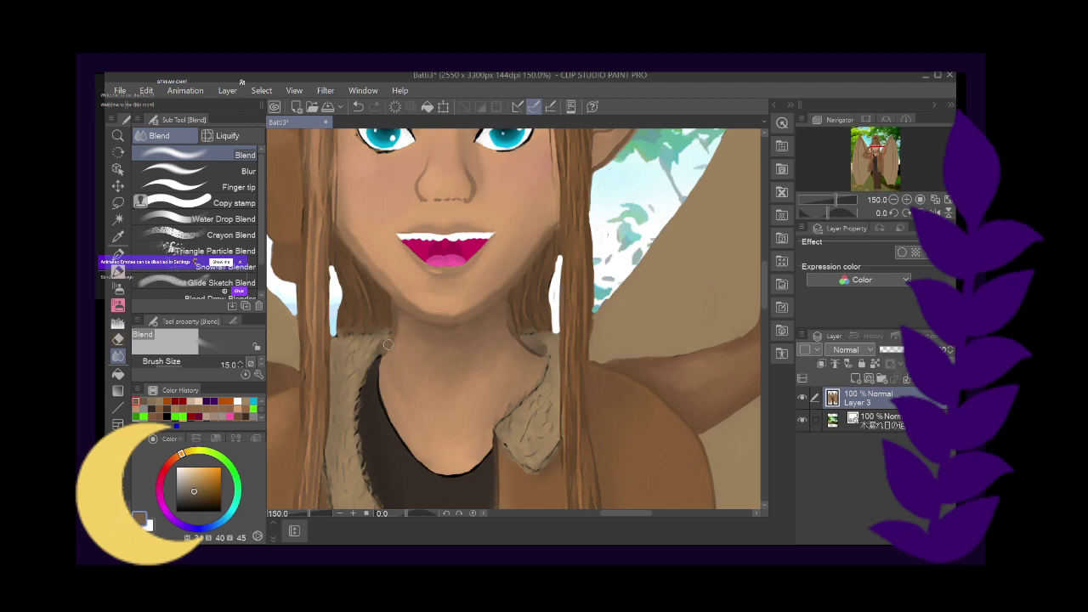
mouse_move(507, 313)
mouse_down()
mouse_move(506, 297)
mouse_move(510, 325)
mouse_move(537, 351)
mouse_up()
Switch to Nowa's Fur Brush and set its size to 1.7
click(118, 323)
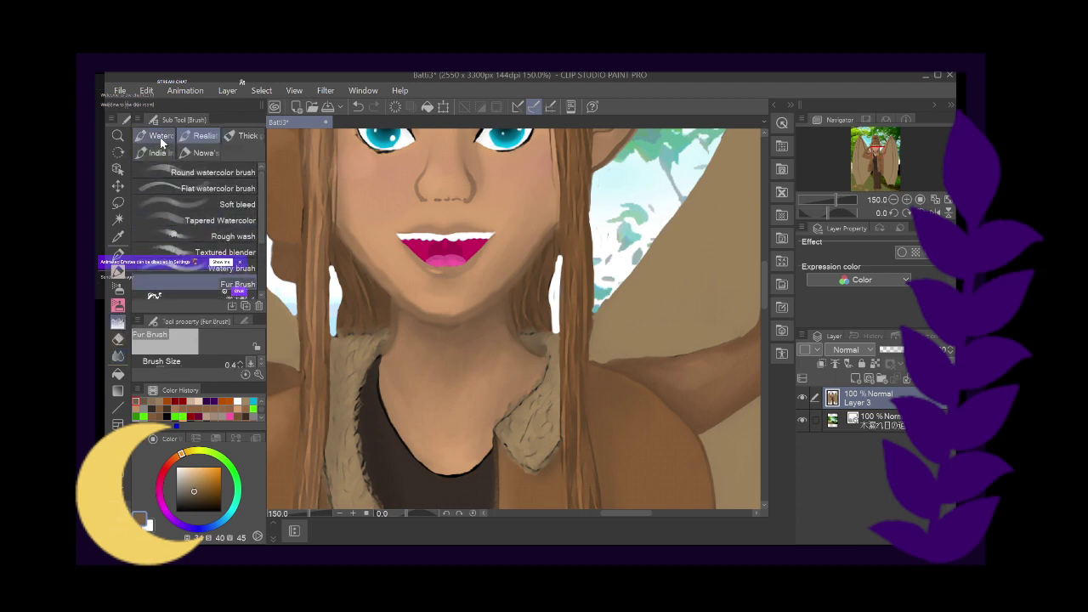
click(190, 153)
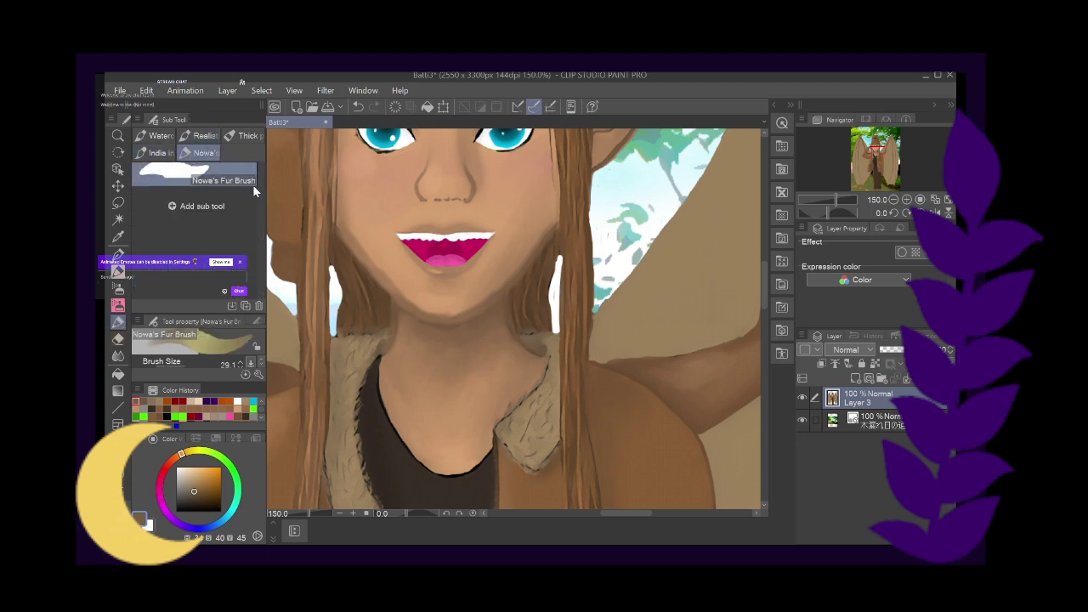
drag(197, 364, 176, 363)
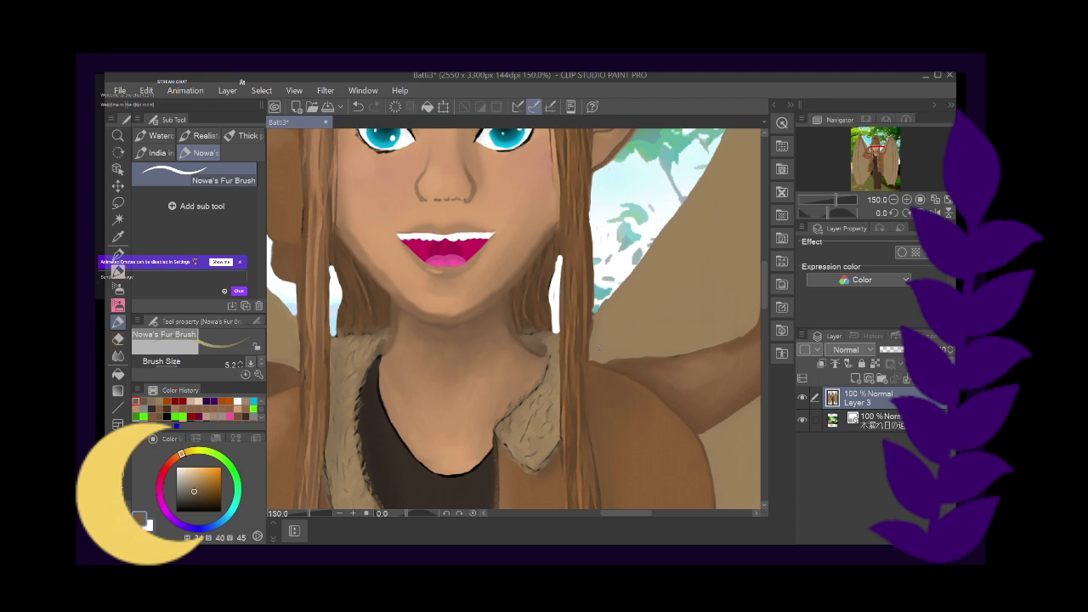
click(175, 367)
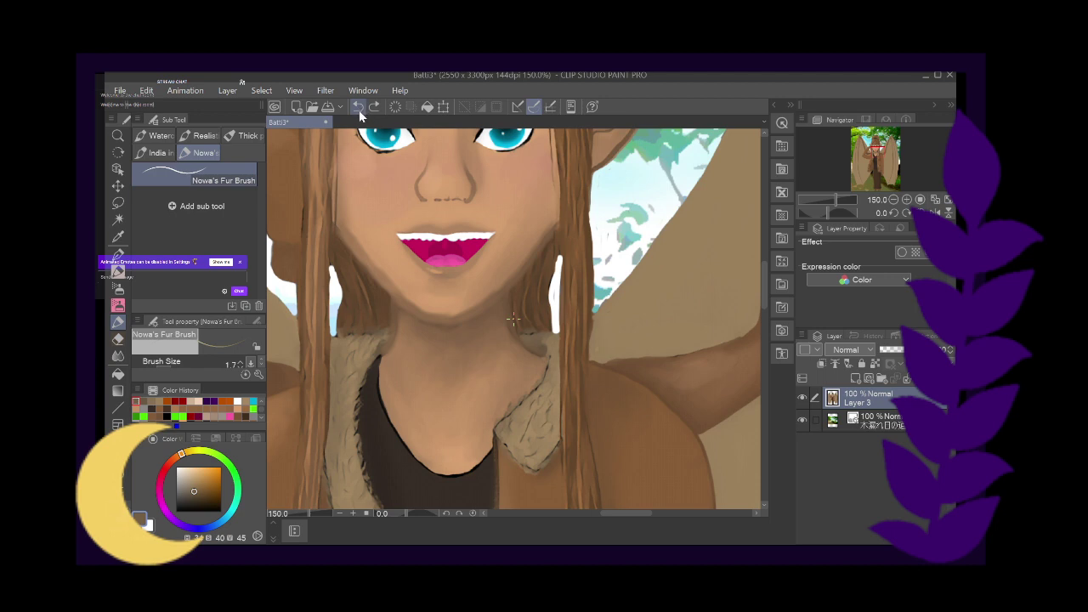
Sample the dark brown of the wing limb behind the bent elbow and paint fine fur strokes on it with Nowa's Fur Brush
drag(621, 513, 594, 517)
scroll(593, 516, left, 2)
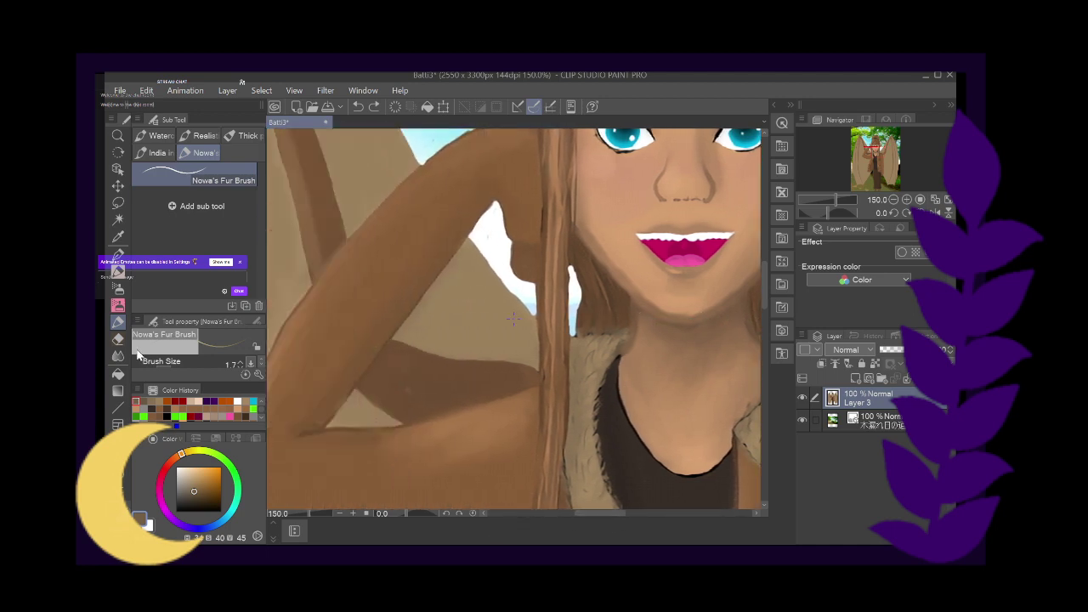
click(119, 238)
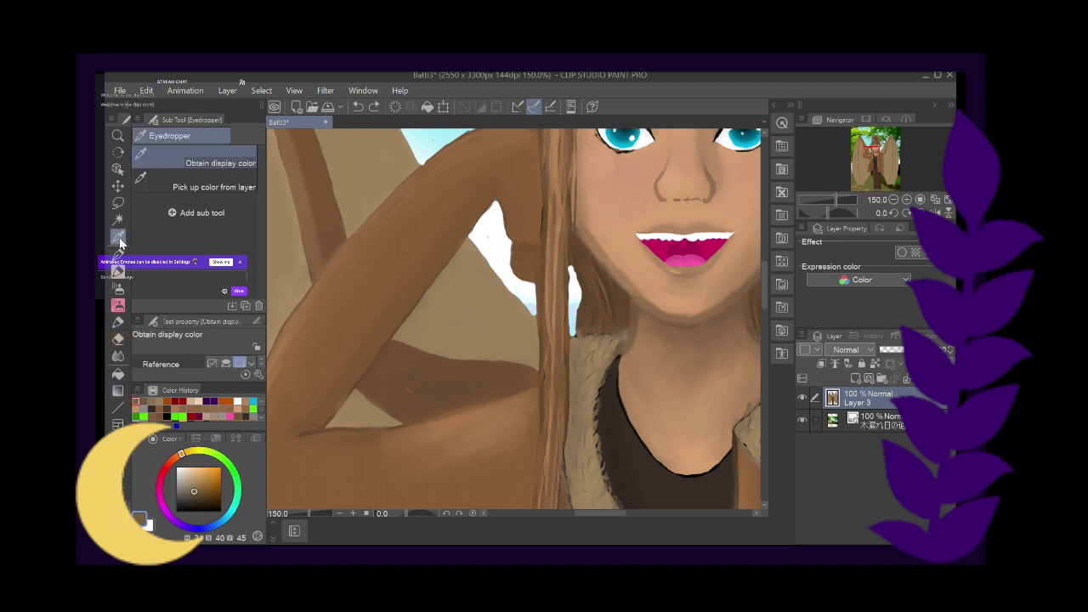
click(396, 349)
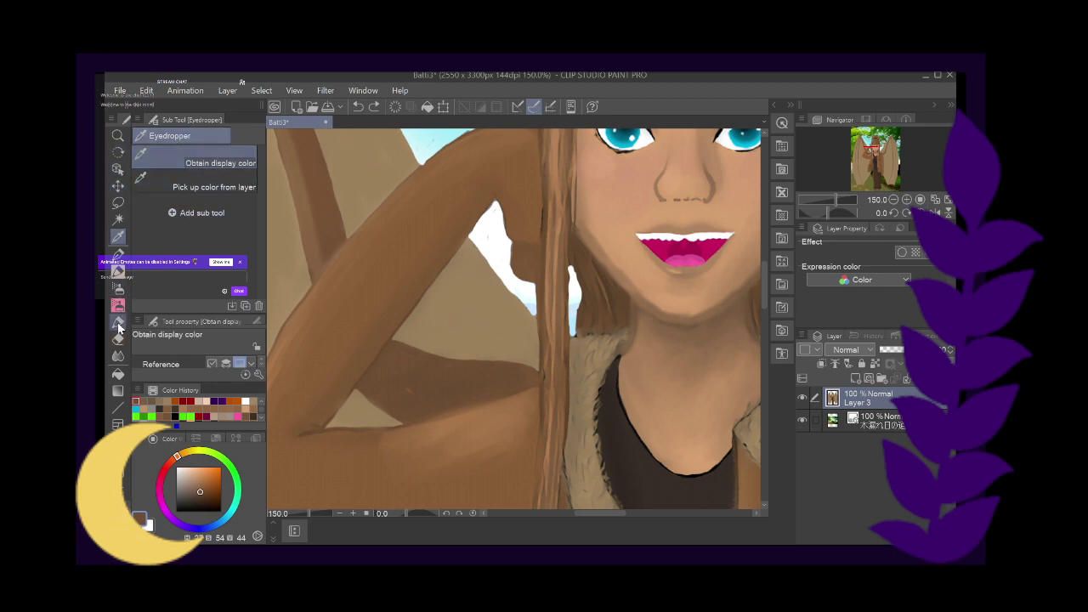
click(118, 324)
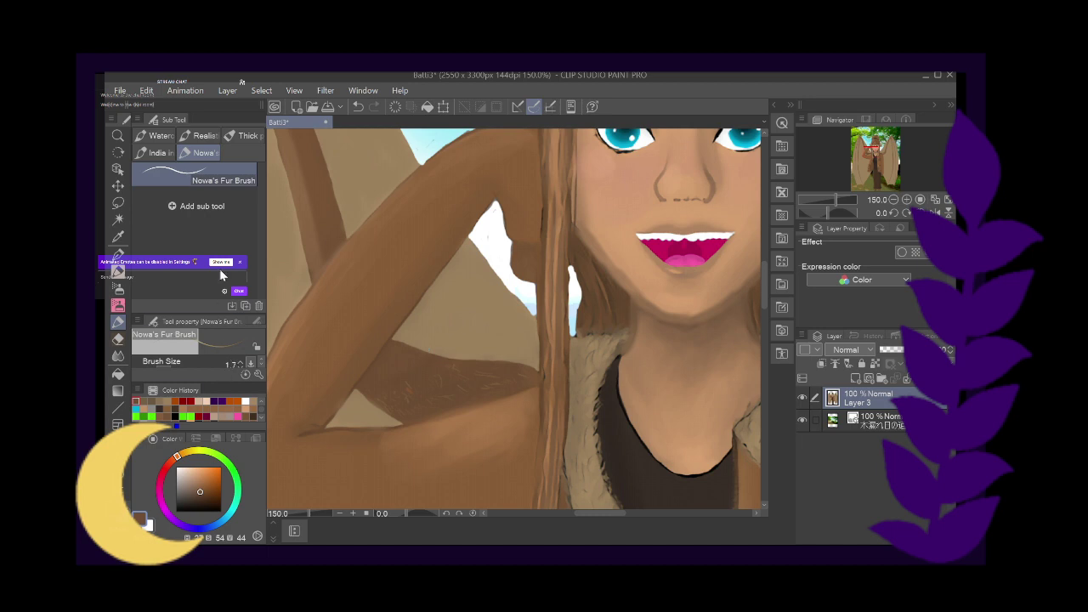
Switch to the realistic watercolor Fur Brush at size 65.6 and paint fur texture over the wing limb behind the elbow
click(160, 154)
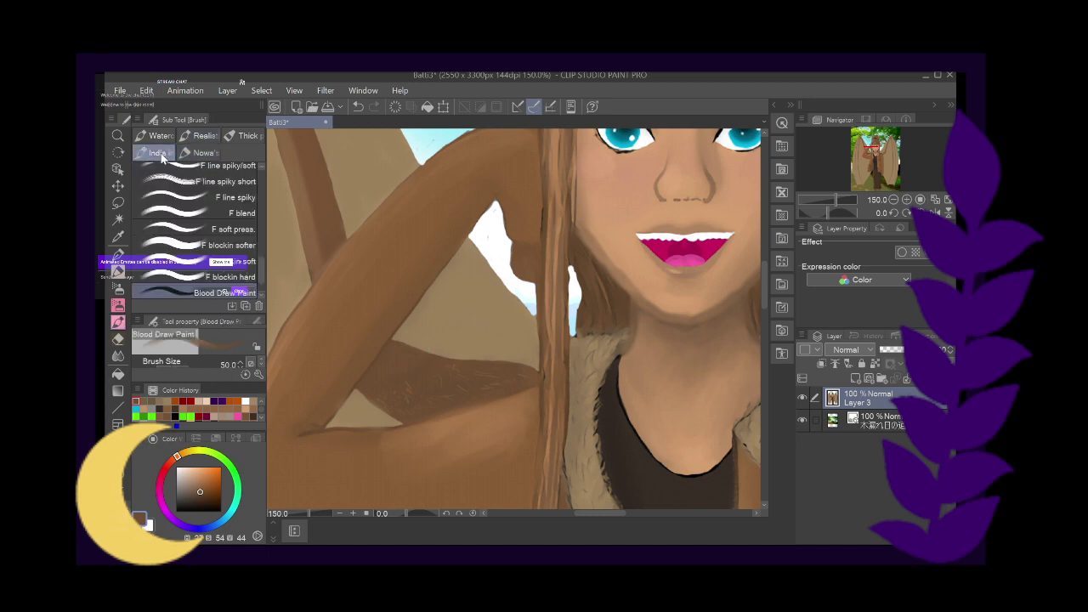
click(203, 136)
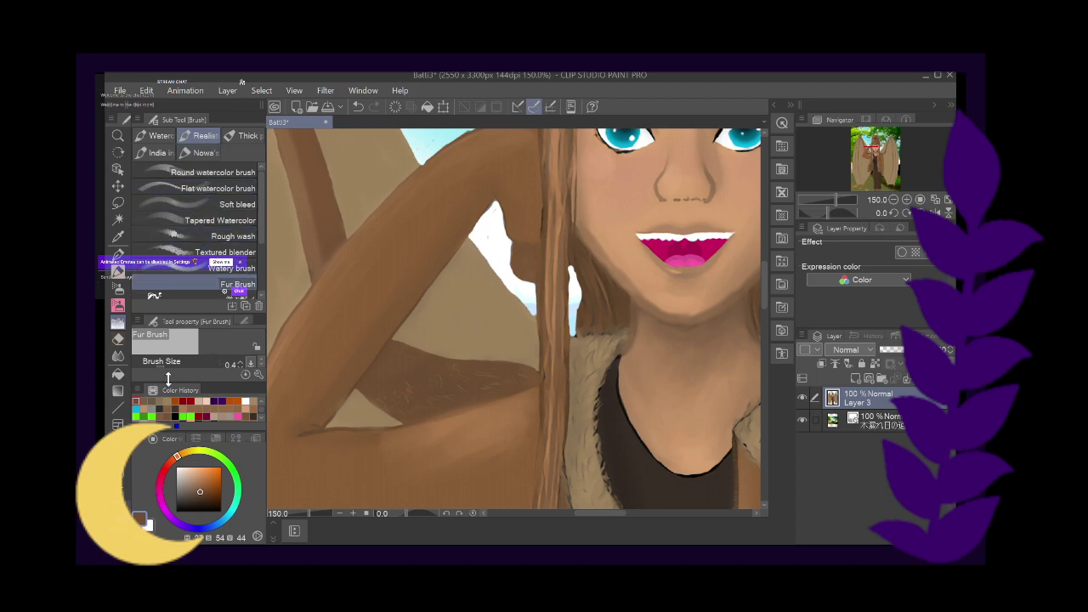
click(159, 365)
drag(173, 364, 190, 371)
mouse_move(514, 374)
mouse_down()
mouse_move(437, 393)
mouse_move(466, 381)
mouse_move(449, 380)
mouse_up()
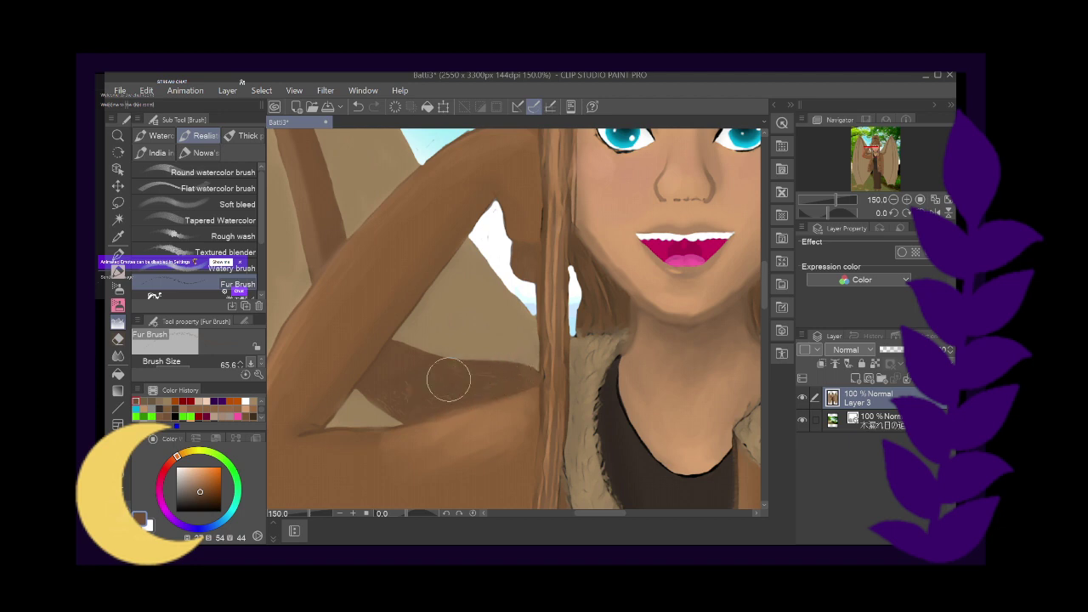
Lighten the brown to saturation 47 and value 55, and add lighter fur strokes across the wing limb
click(199, 490)
mouse_move(490, 369)
mouse_down()
mouse_move(502, 376)
mouse_move(413, 394)
mouse_move(410, 381)
mouse_move(382, 376)
mouse_move(401, 369)
mouse_move(413, 379)
mouse_move(396, 361)
mouse_move(505, 379)
mouse_move(434, 389)
mouse_move(505, 375)
mouse_up()
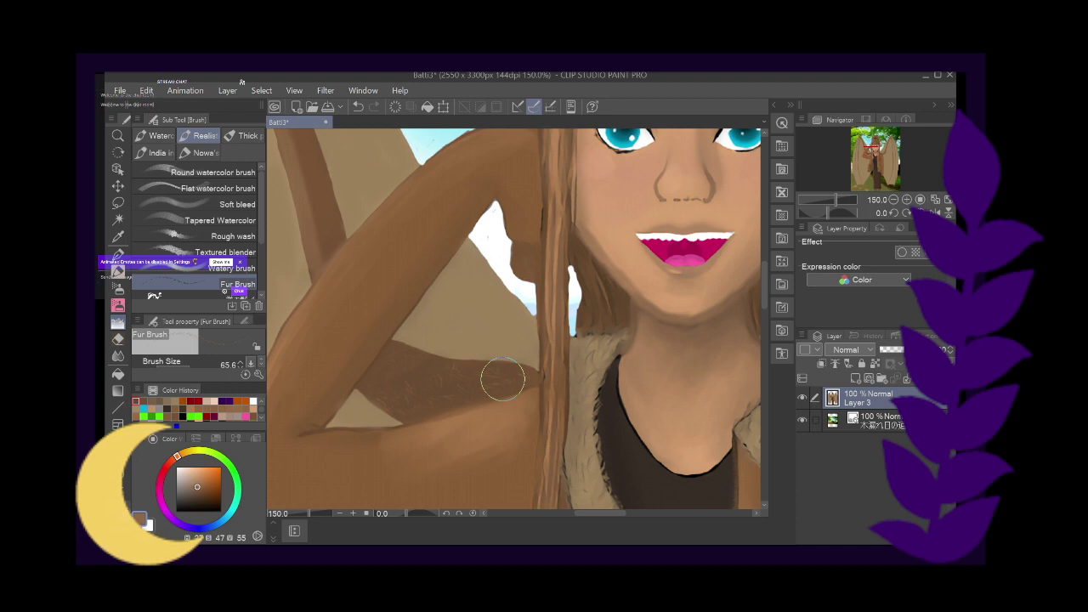
mouse_move(415, 383)
mouse_down()
mouse_move(408, 366)
mouse_move(413, 380)
mouse_move(481, 383)
mouse_move(394, 357)
mouse_move(373, 384)
mouse_move(389, 354)
mouse_move(372, 389)
mouse_move(428, 401)
mouse_move(485, 377)
mouse_up()
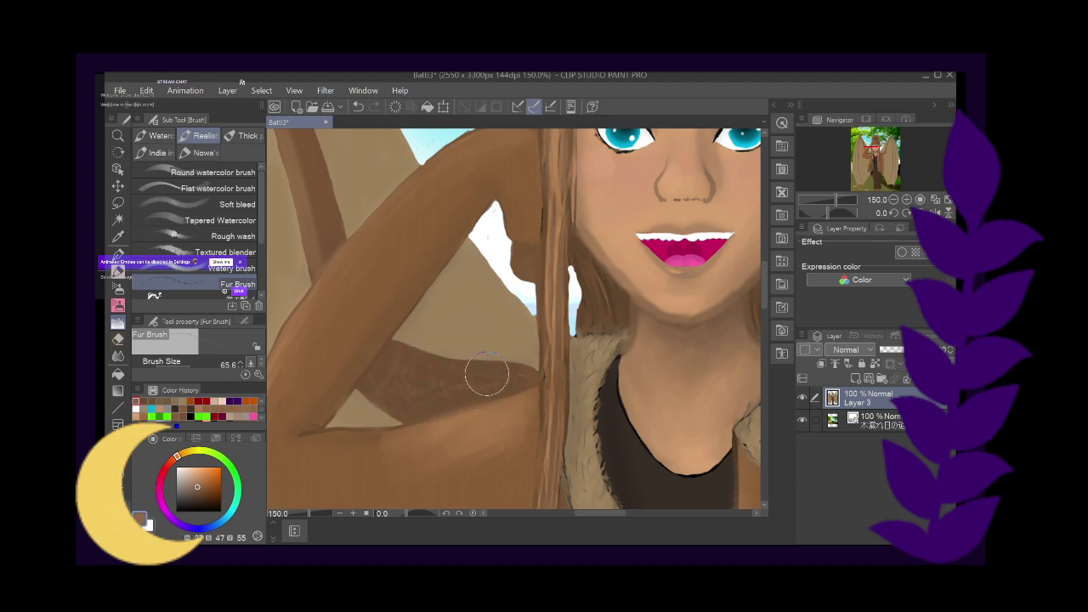
Darken the brown to value 39 and layer darker fur strokes over the wing limb
click(197, 484)
click(197, 494)
mouse_move(510, 379)
mouse_down()
mouse_move(443, 376)
mouse_move(468, 391)
mouse_move(415, 405)
mouse_move(390, 386)
mouse_move(399, 393)
mouse_move(401, 374)
mouse_move(453, 371)
mouse_up()
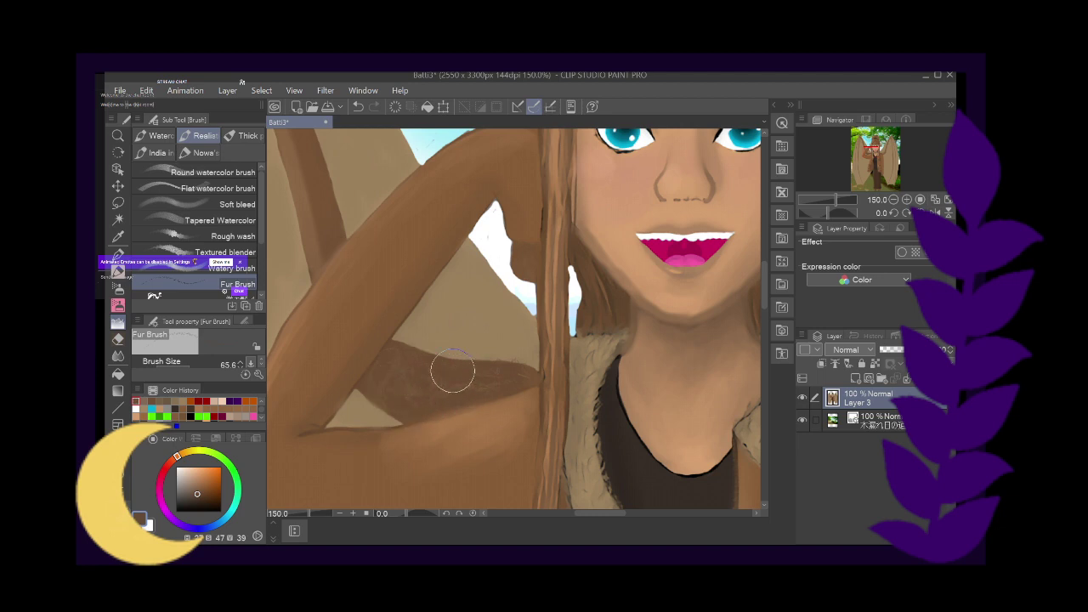
Browse the watercolor, thick paint, effect, hatching and clothing brush sets, and select the Zipper decoration brush
click(165, 136)
drag(261, 182, 261, 269)
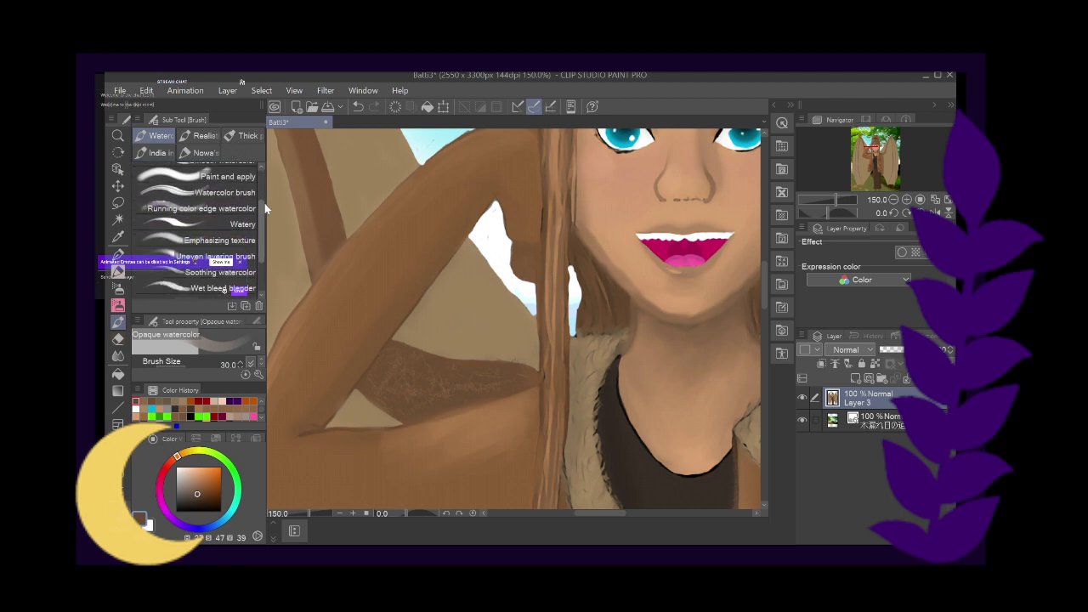
click(240, 135)
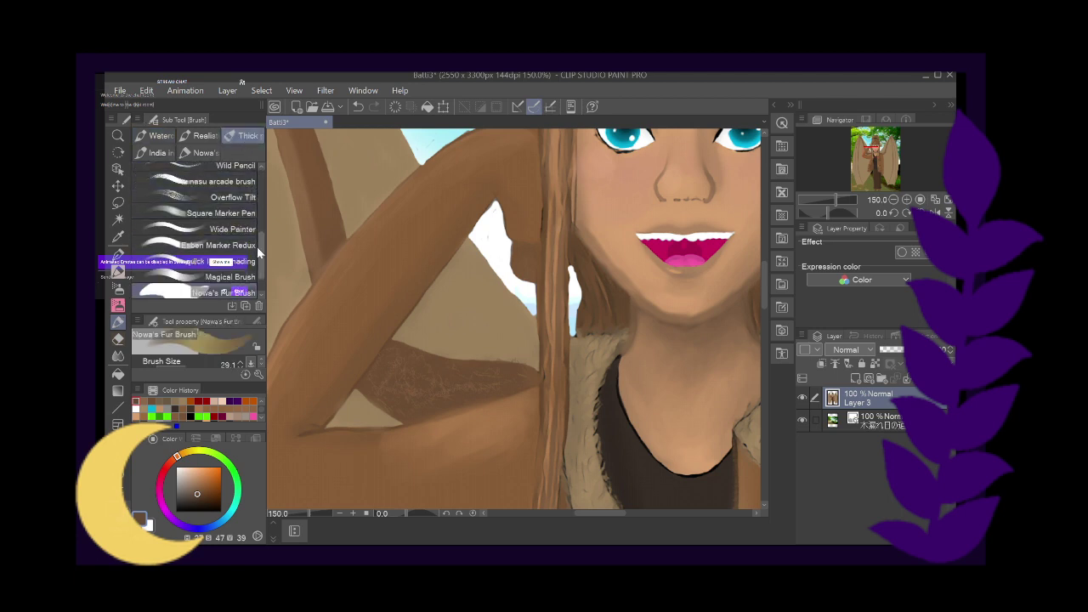
click(118, 307)
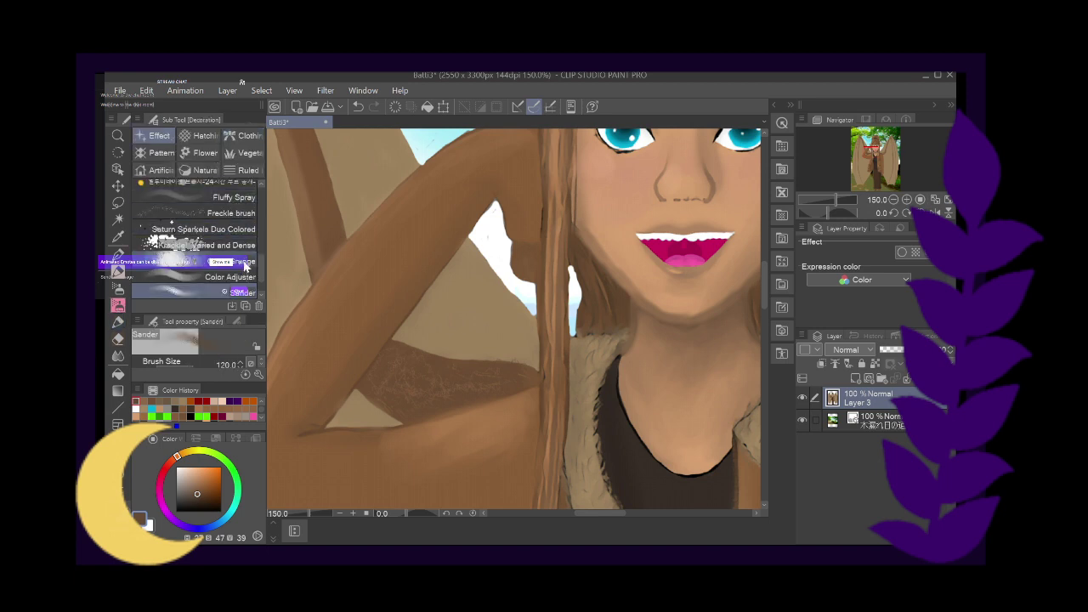
click(214, 137)
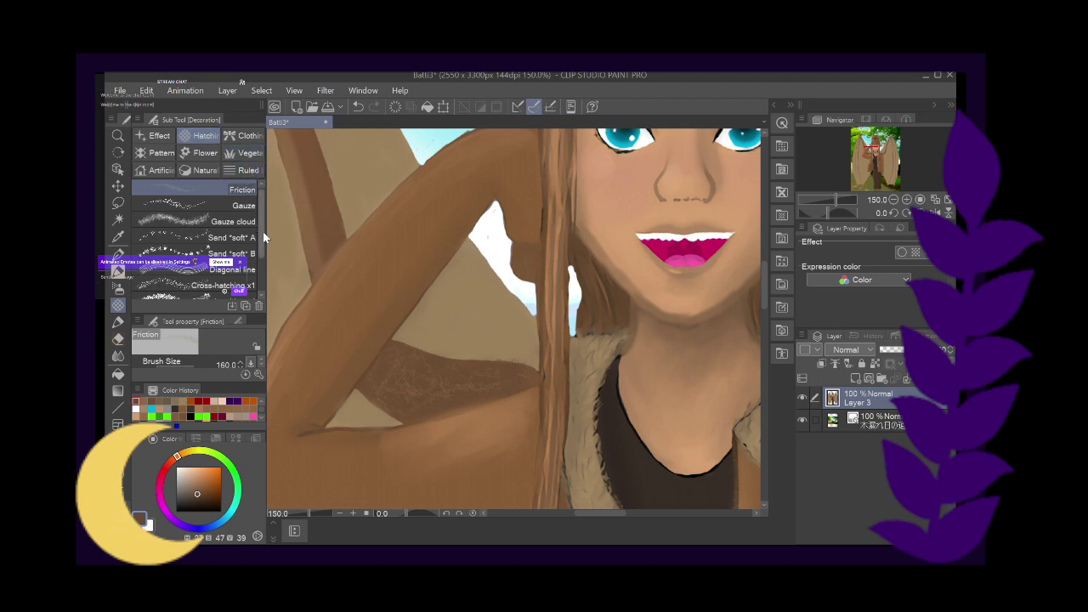
drag(260, 236, 259, 269)
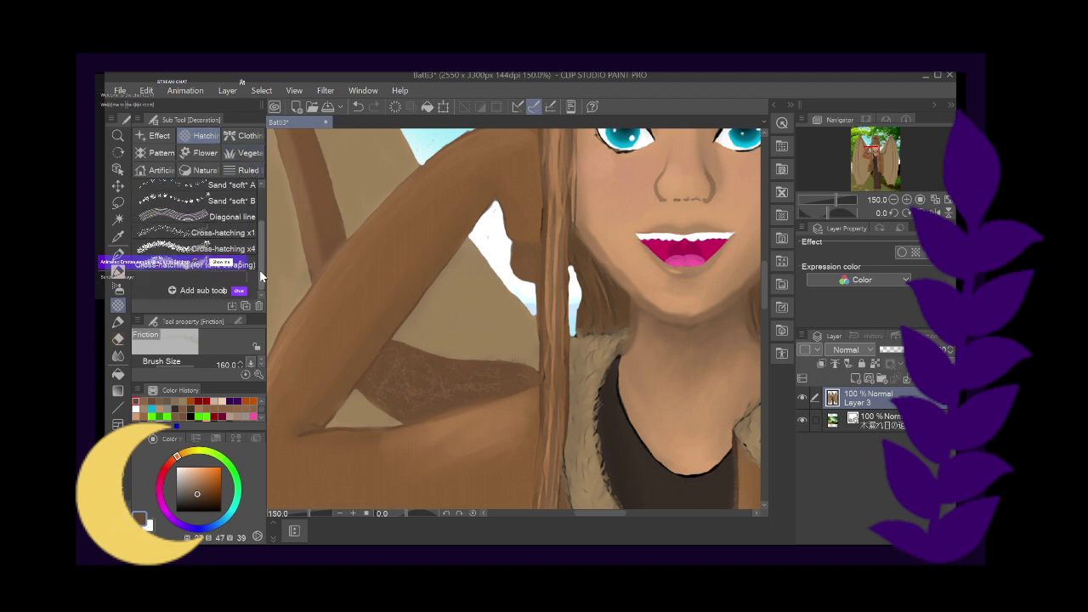
click(237, 128)
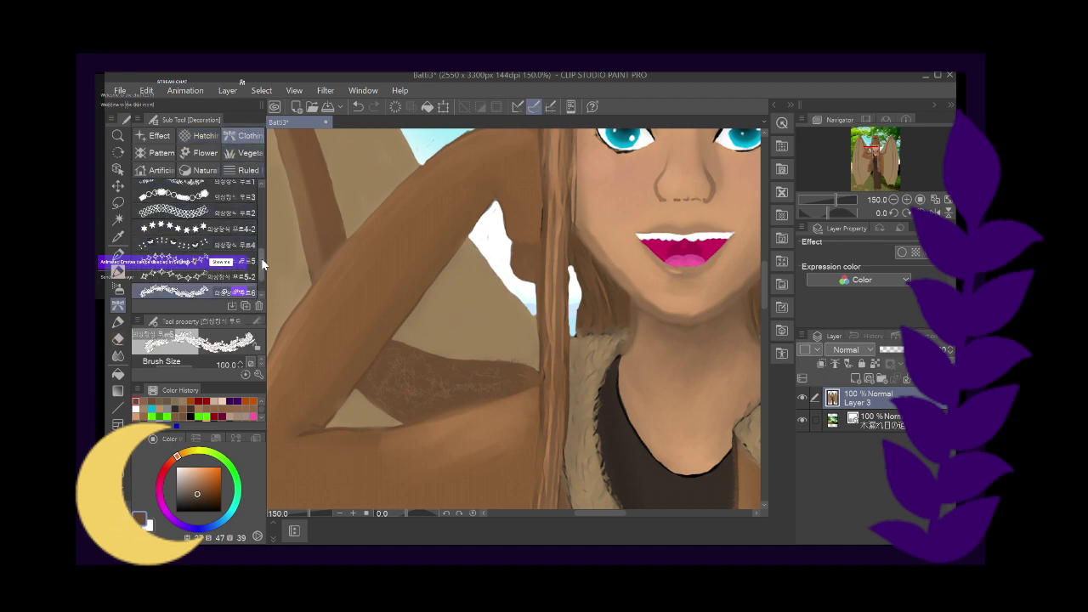
scroll(261, 257, up, 2)
drag(261, 257, 259, 225)
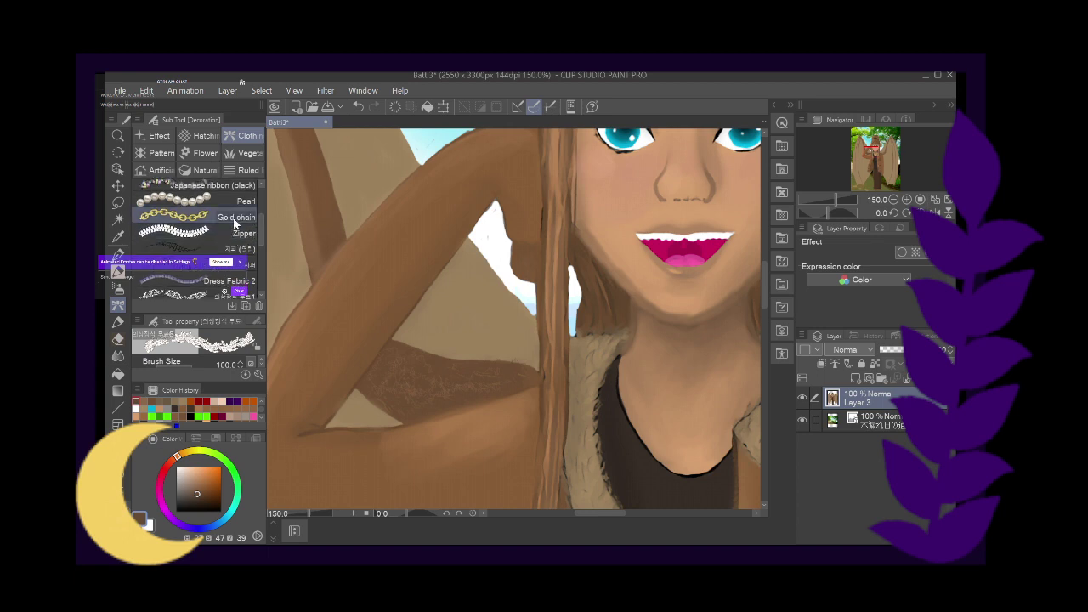
click(228, 232)
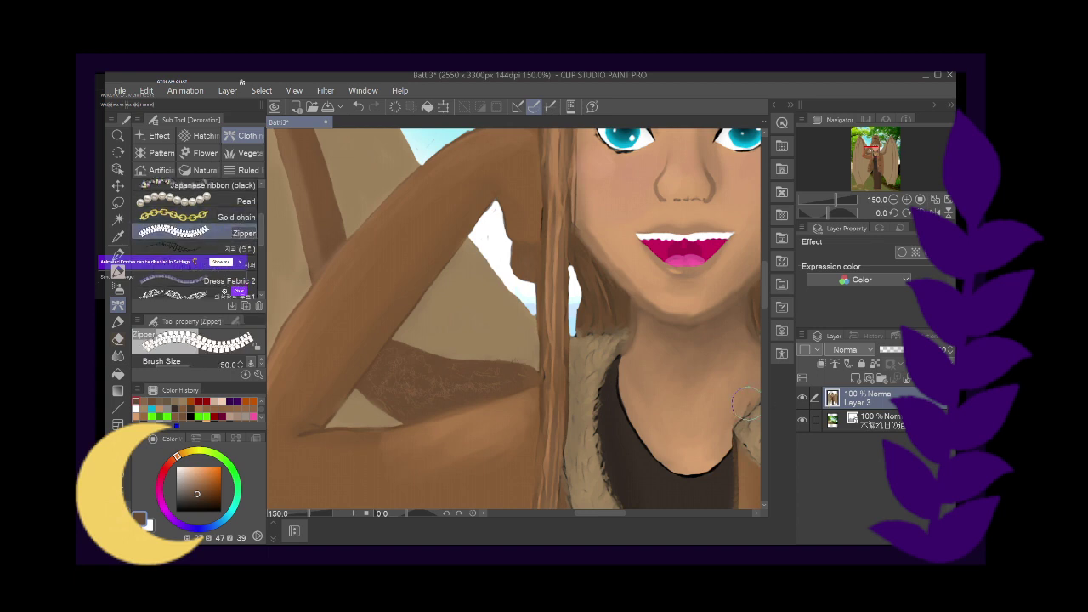
Try the white Zipper brush at size 50 along the jacket's left opening edge below the fur collar, and undo the stroke
drag(764, 282, 763, 295)
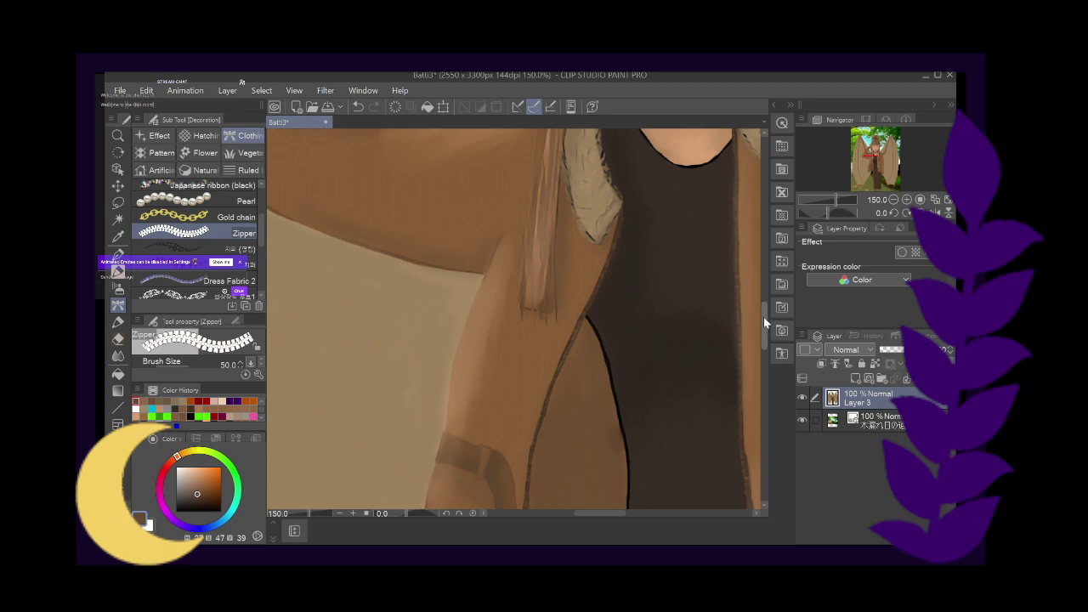
mouse_move(638, 195)
mouse_down()
mouse_move(613, 219)
mouse_move(620, 210)
mouse_move(573, 331)
mouse_up()
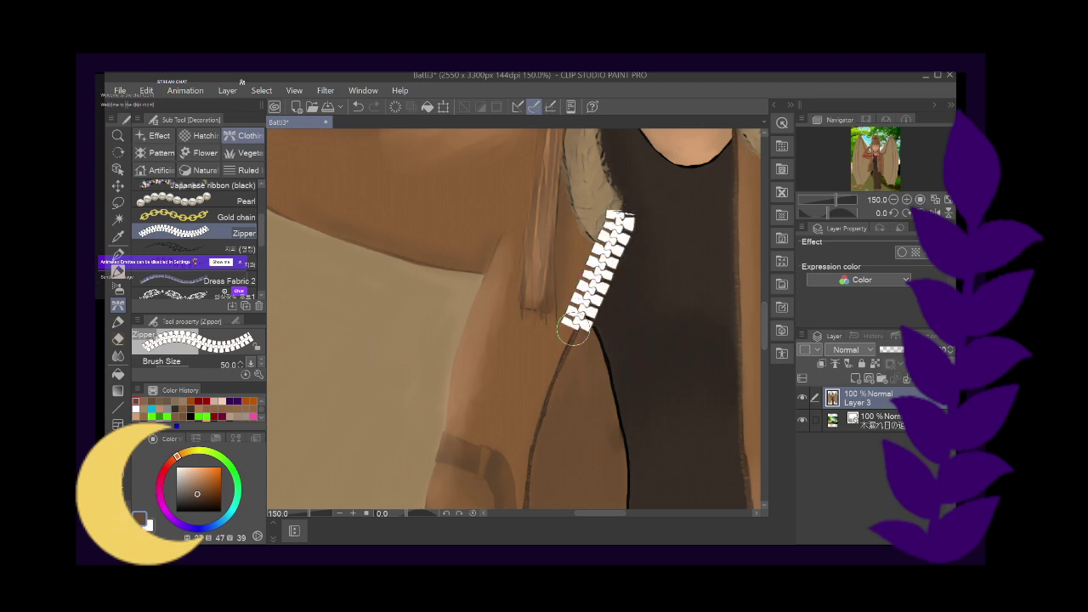
click(358, 106)
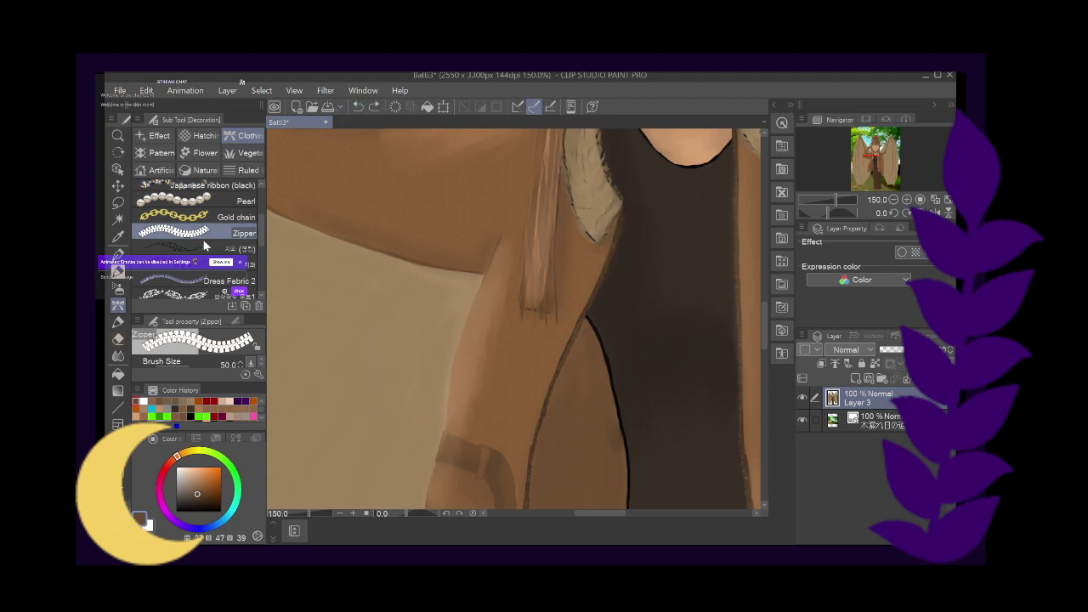
Draw fine zipper teeth with the 지퍼 brush at size 10.4 down the jacket's left opening edge, from the fur collar to the hem
click(211, 267)
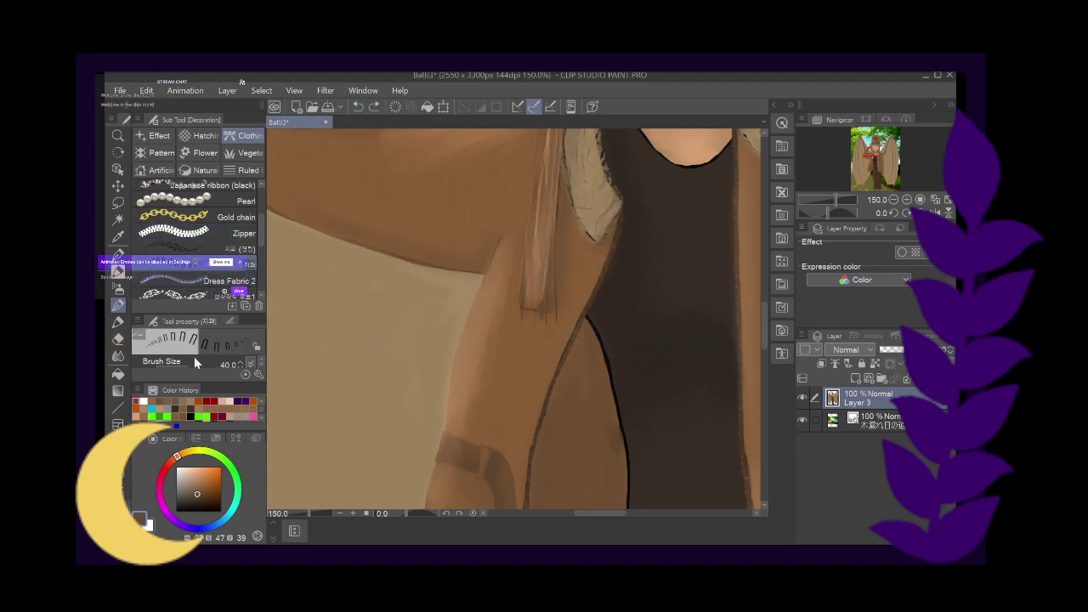
drag(184, 366, 179, 363)
mouse_move(620, 216)
mouse_down()
mouse_move(545, 401)
mouse_move(525, 501)
mouse_up()
drag(764, 315, 762, 351)
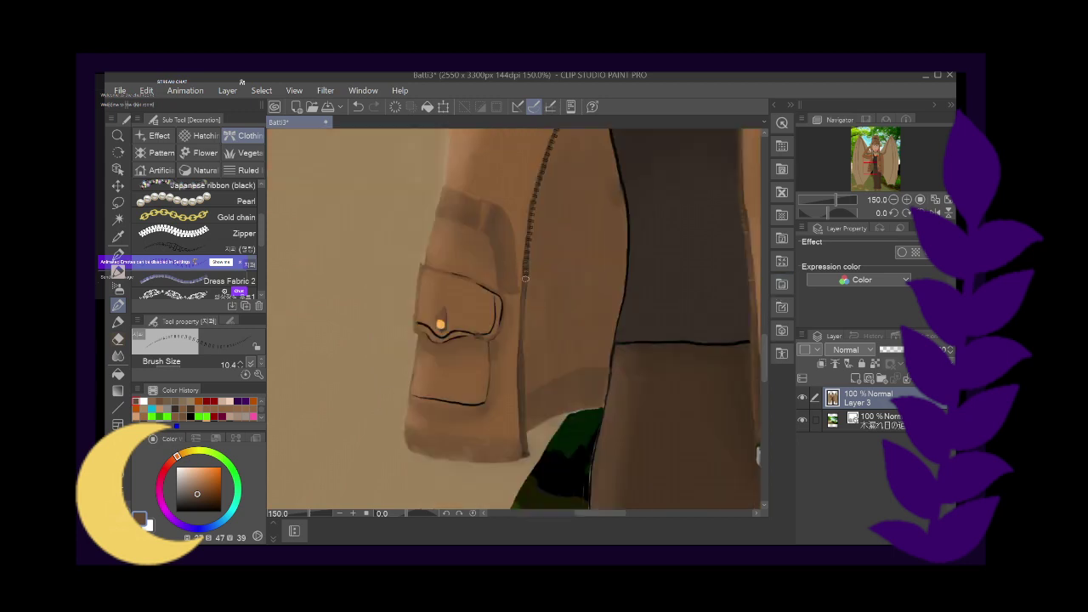
drag(524, 299, 524, 445)
Draw matching zipper teeth up the jacket's right opening edge from the zipper pull to the collar, redoing the uppermost stretch
drag(607, 513, 632, 514)
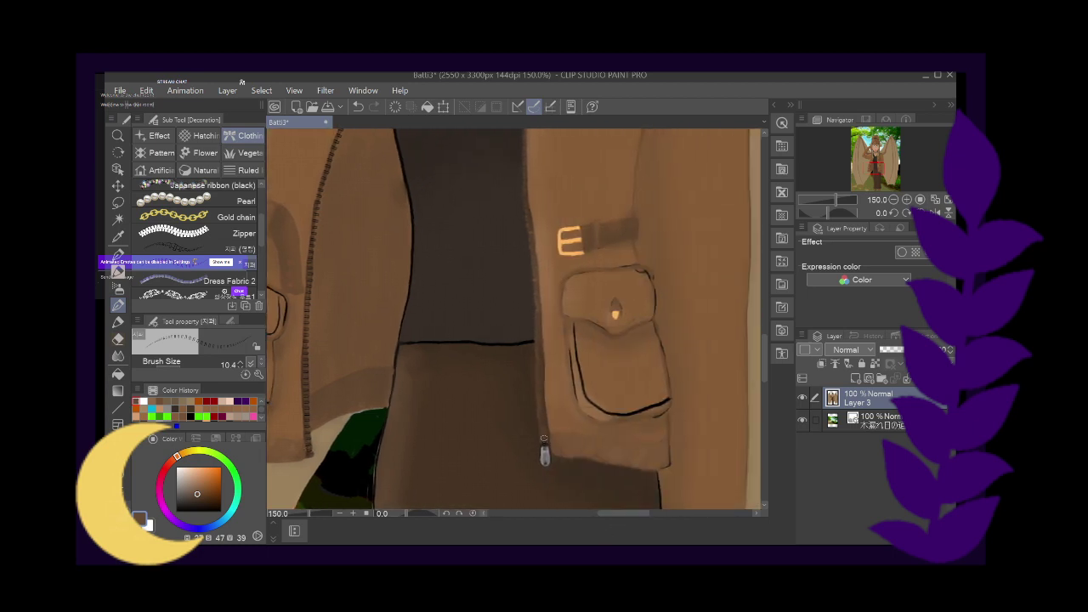
drag(544, 430, 522, 154)
drag(761, 364, 763, 331)
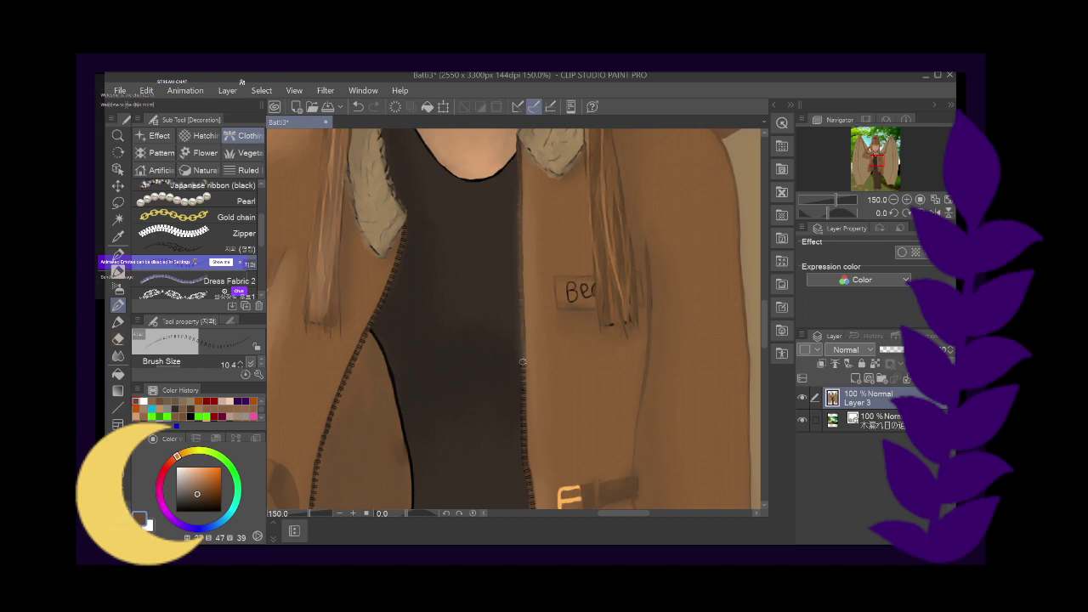
drag(521, 362, 514, 146)
drag(516, 142, 518, 188)
click(356, 108)
drag(523, 362, 517, 146)
Browse the clothing and hatching decoration brushes and select Cross-hatching (for tone scraping)
drag(762, 311, 768, 345)
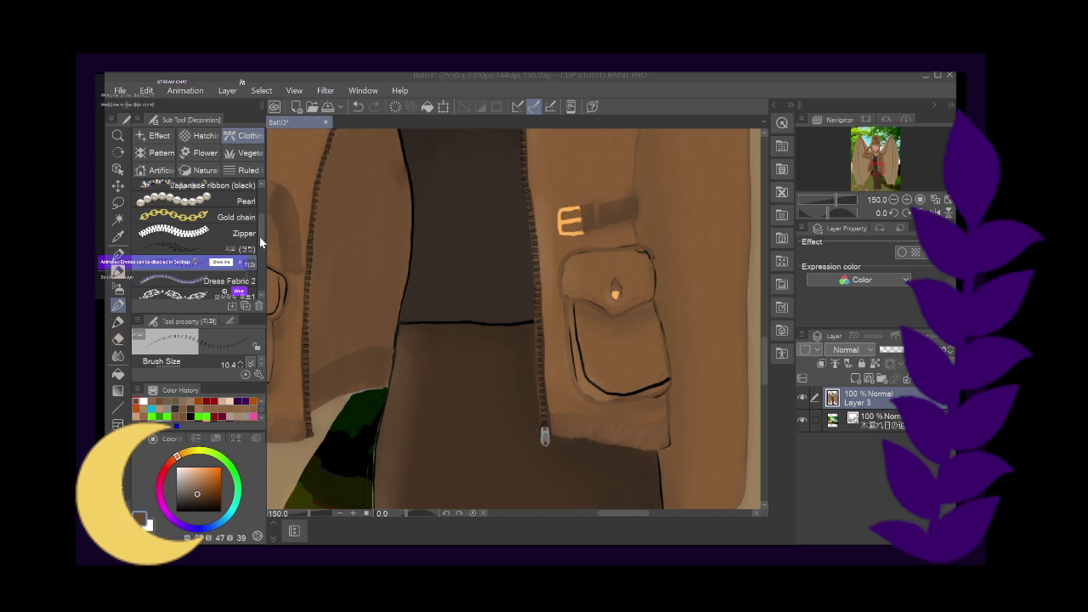
drag(260, 237, 260, 259)
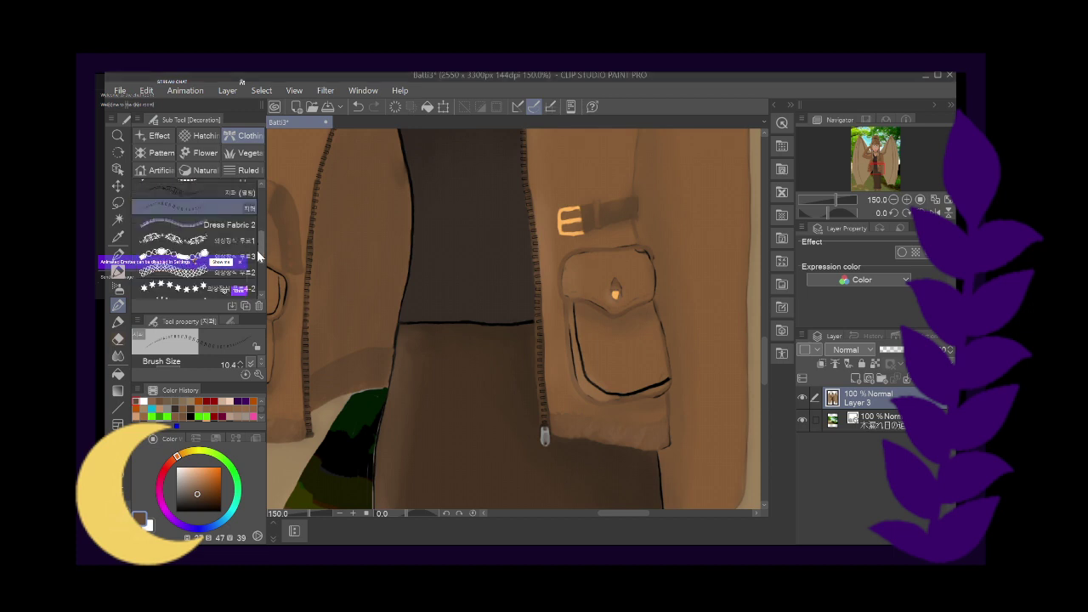
click(205, 137)
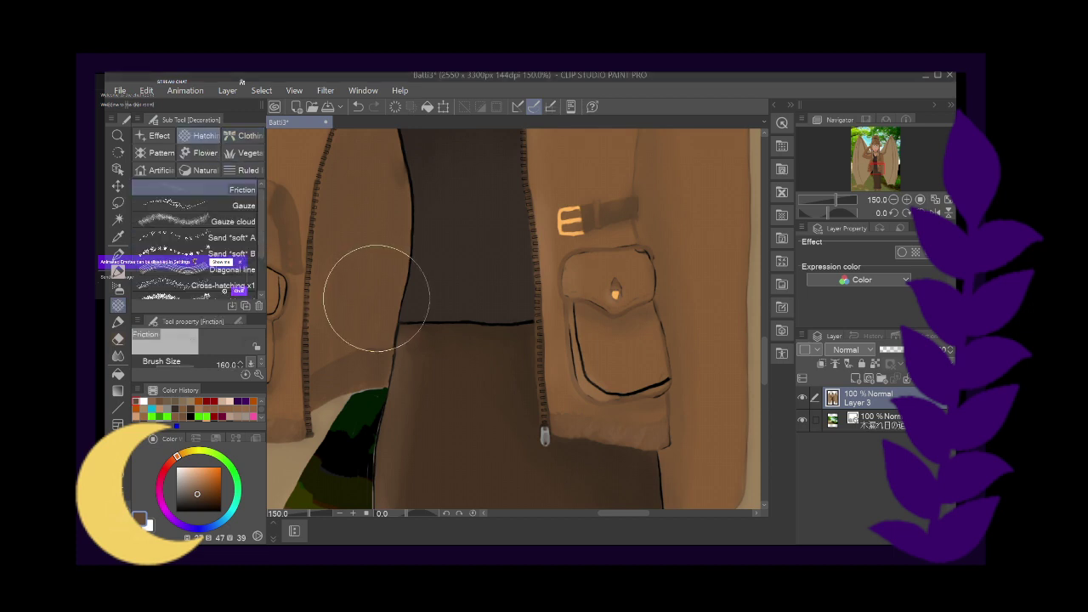
scroll(207, 294, down, 2)
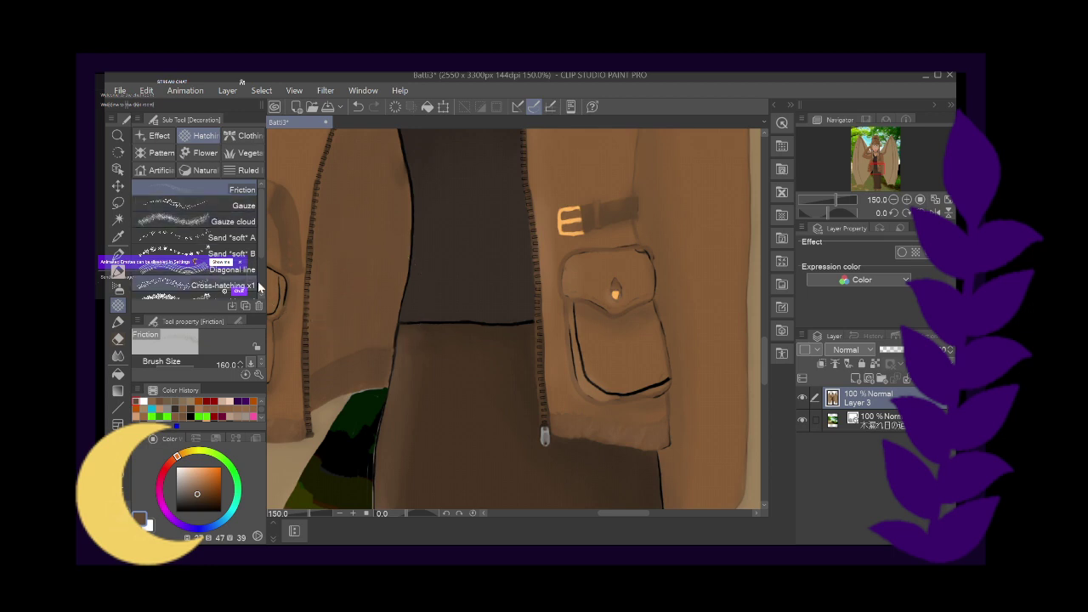
scroll(260, 238, down, 2)
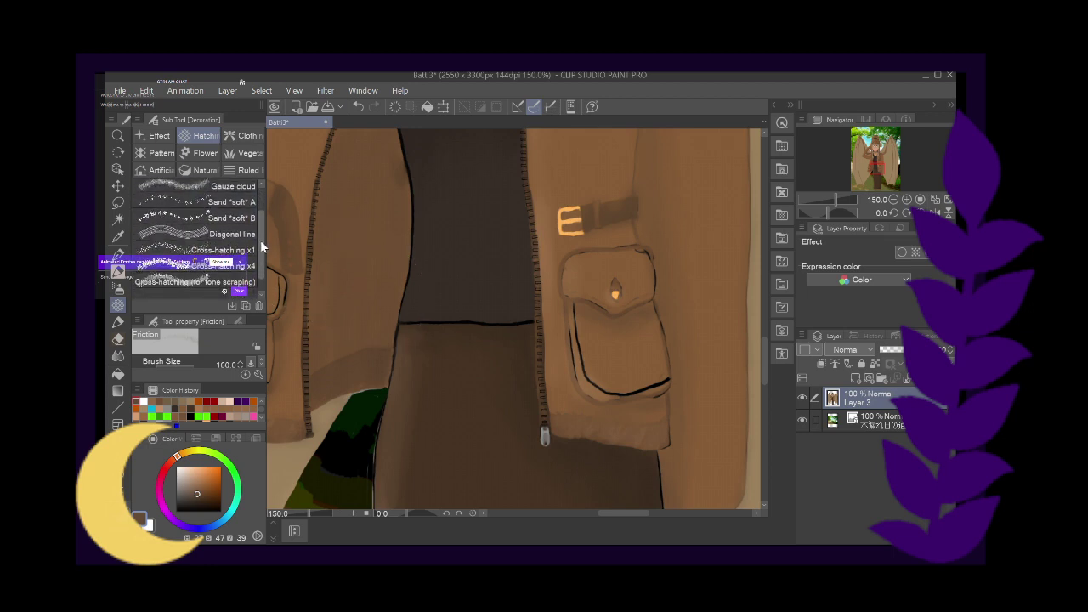
click(226, 265)
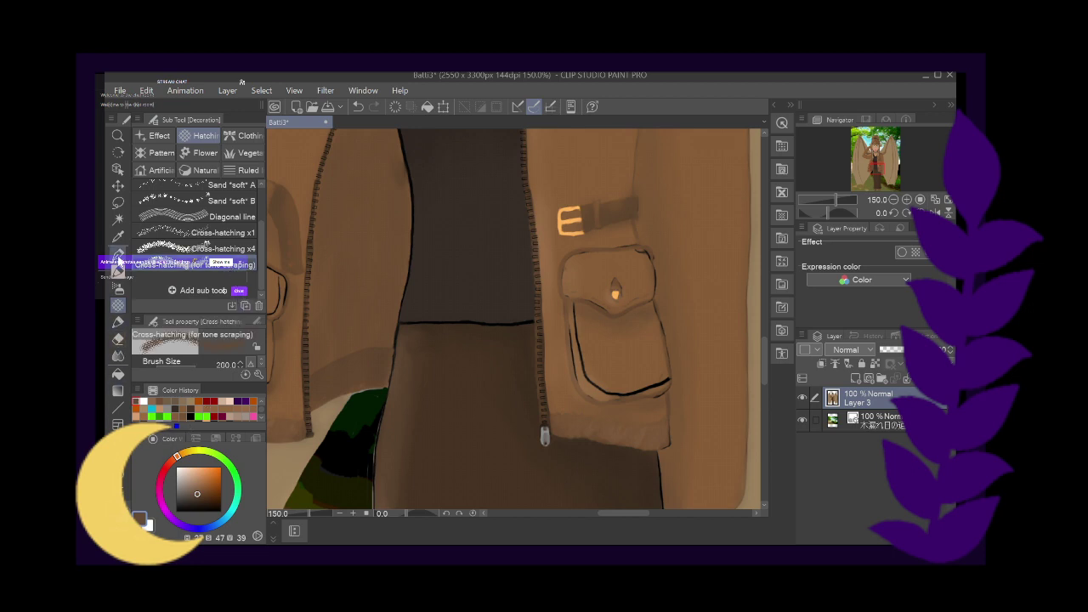
Sample the jacket lining's brown, try cross-hatching at size 200 over the lining above its hem, and undo it
click(118, 236)
click(361, 279)
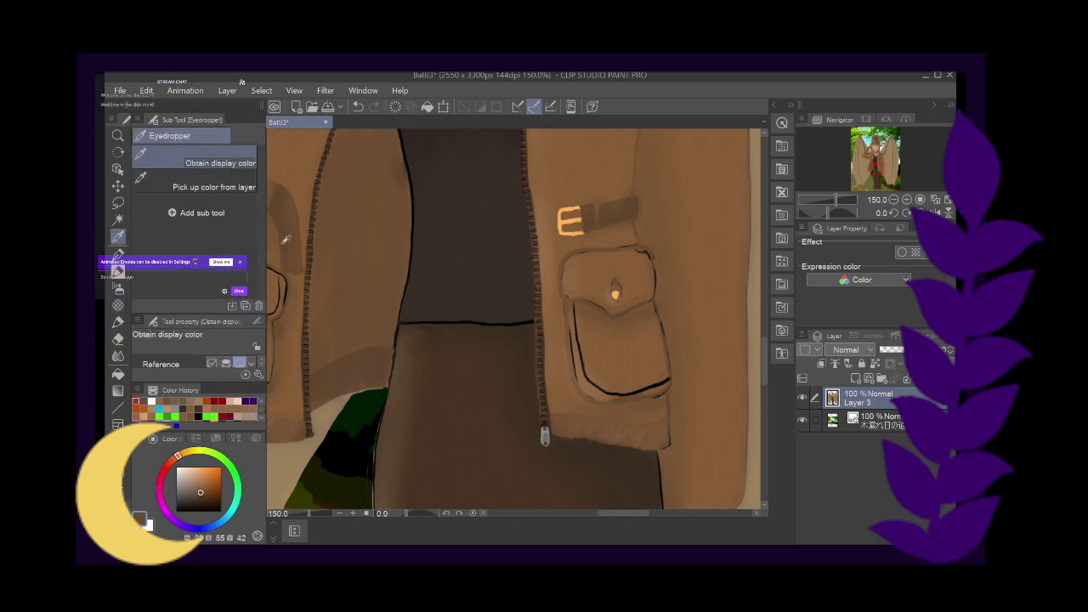
click(307, 157)
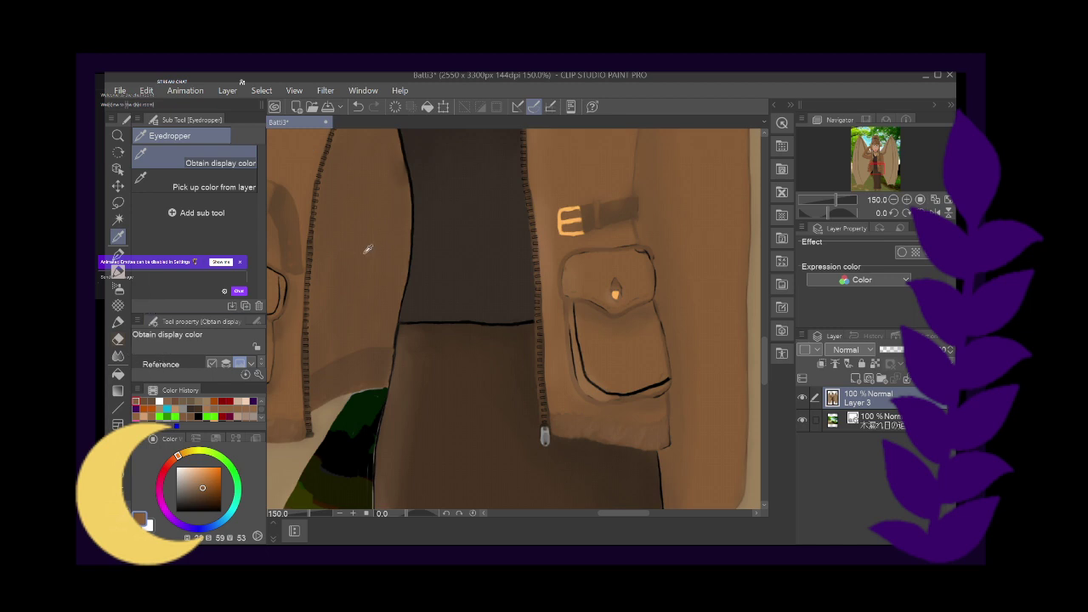
click(365, 245)
click(118, 304)
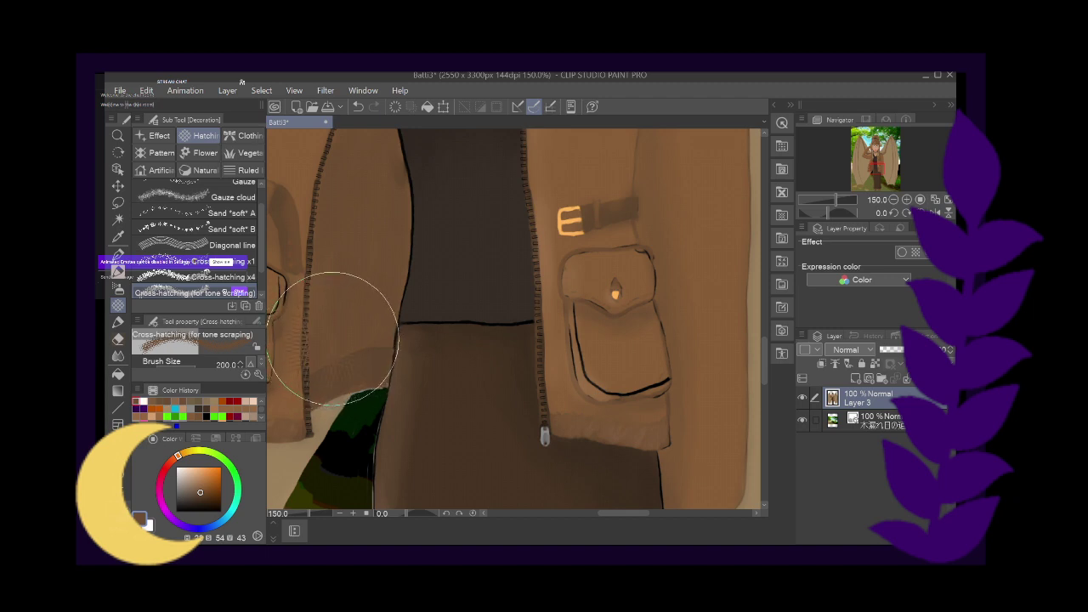
click(360, 108)
Reduce the cross-hatching brush to size 8.7 and try finer strokes along the lining's hem in the sampled brown and darker browns
drag(192, 364, 179, 366)
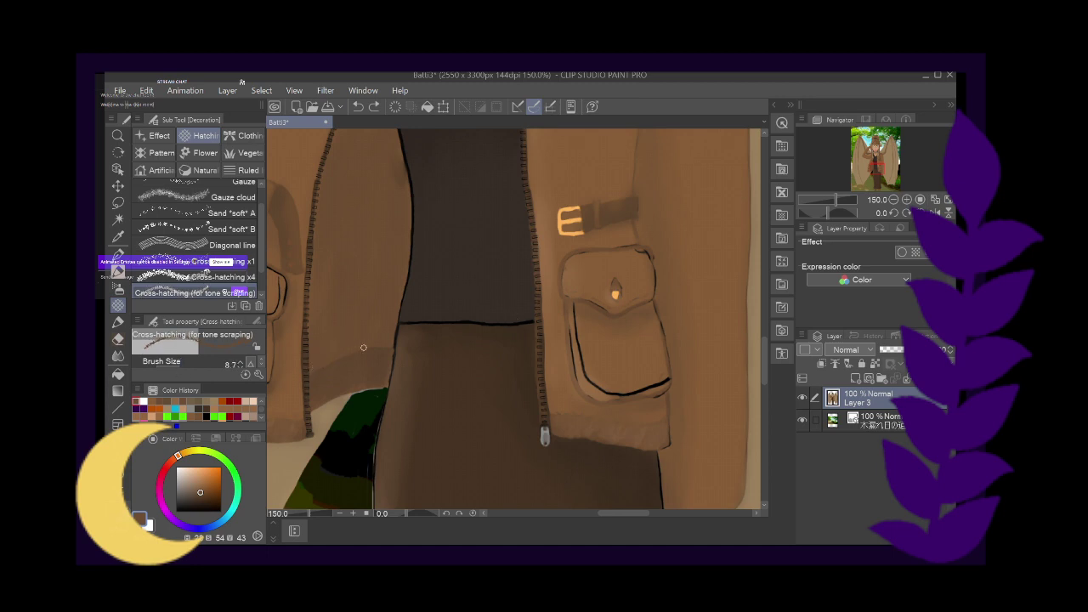
drag(363, 347, 382, 338)
click(359, 107)
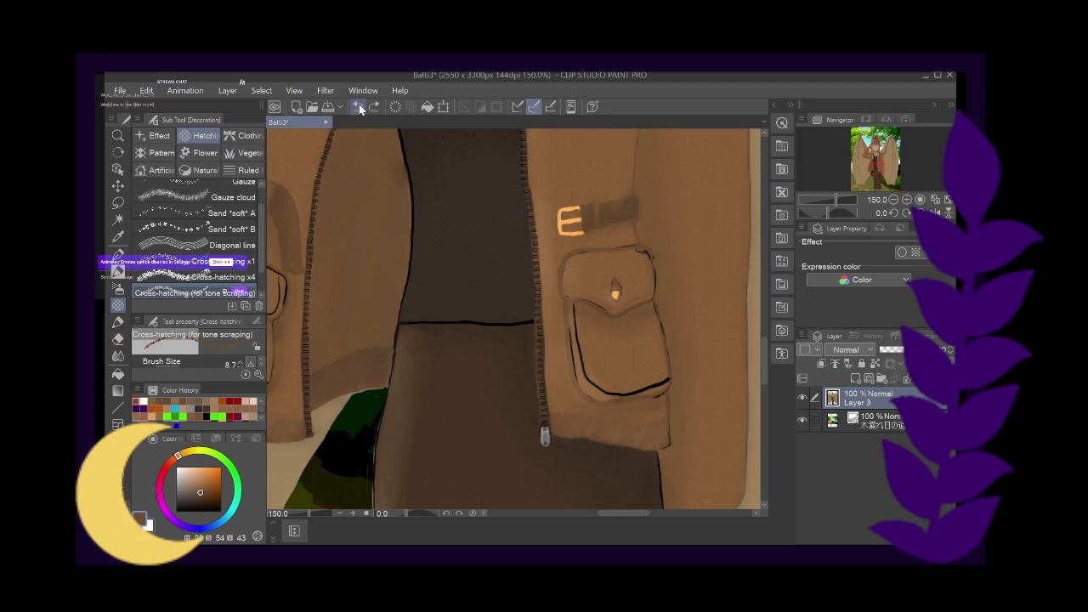
click(201, 492)
drag(202, 491, 199, 493)
drag(380, 342, 375, 331)
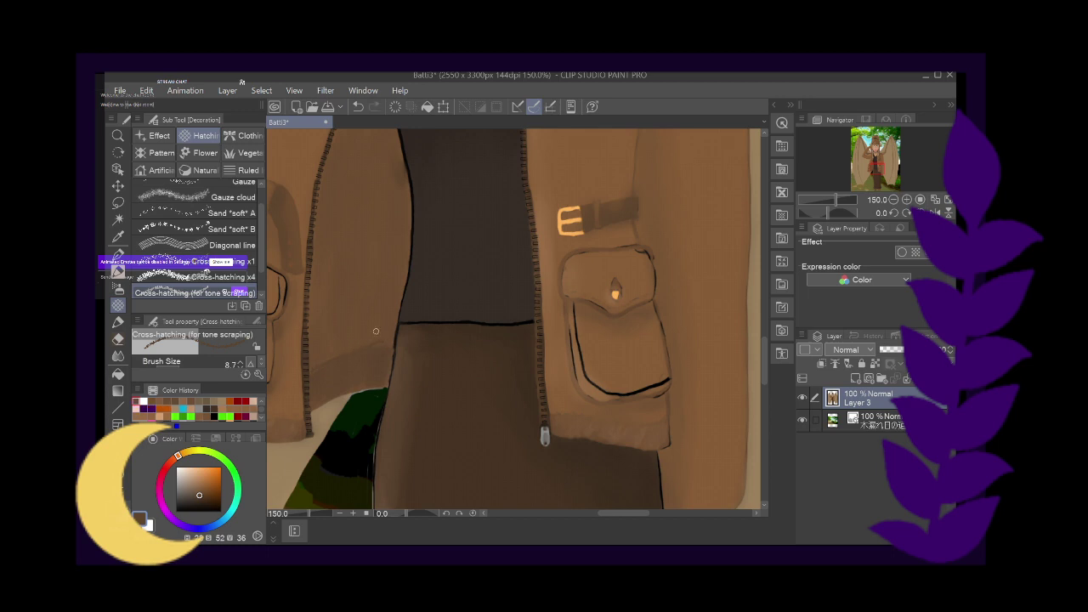
drag(212, 491, 200, 490)
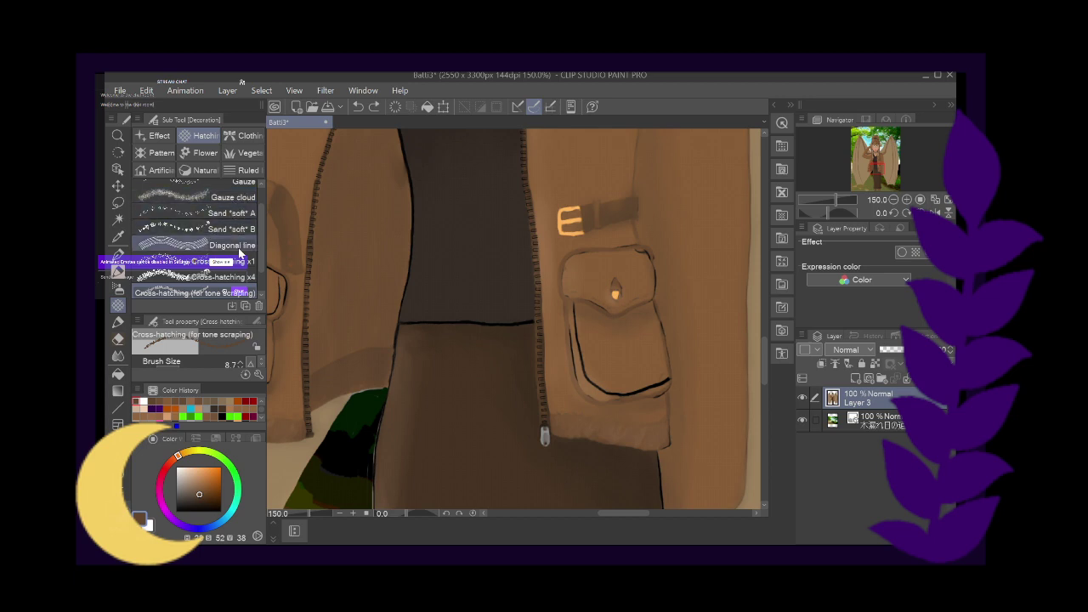
Browse the clothing decoration brushes and the pen set, and select the Smooth Oval Lighter pen
click(246, 135)
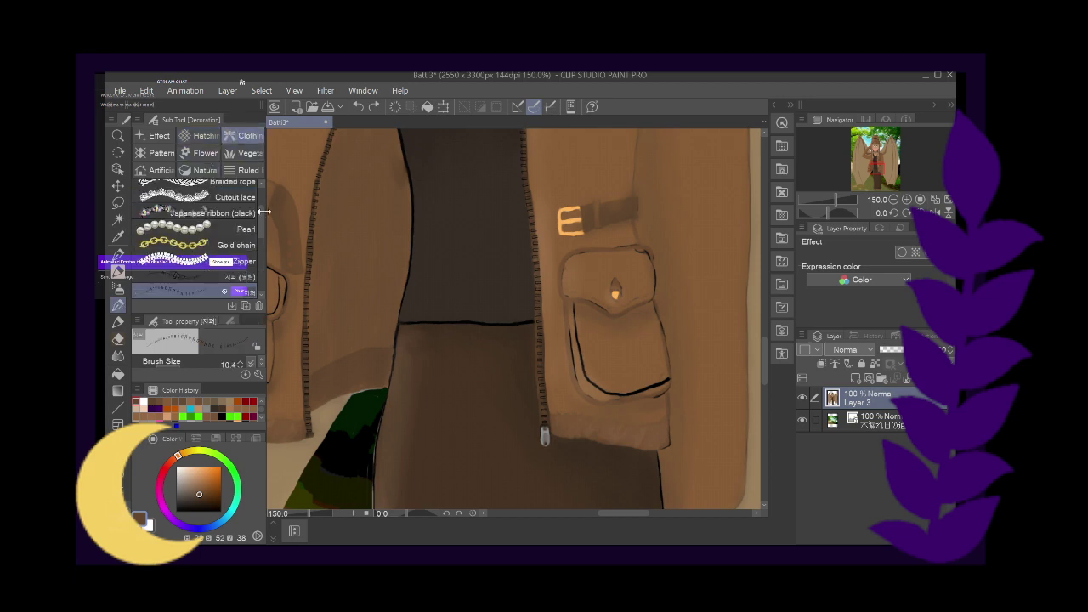
mouse_move(260, 220)
mouse_down()
mouse_move(260, 286)
mouse_move(262, 184)
mouse_up()
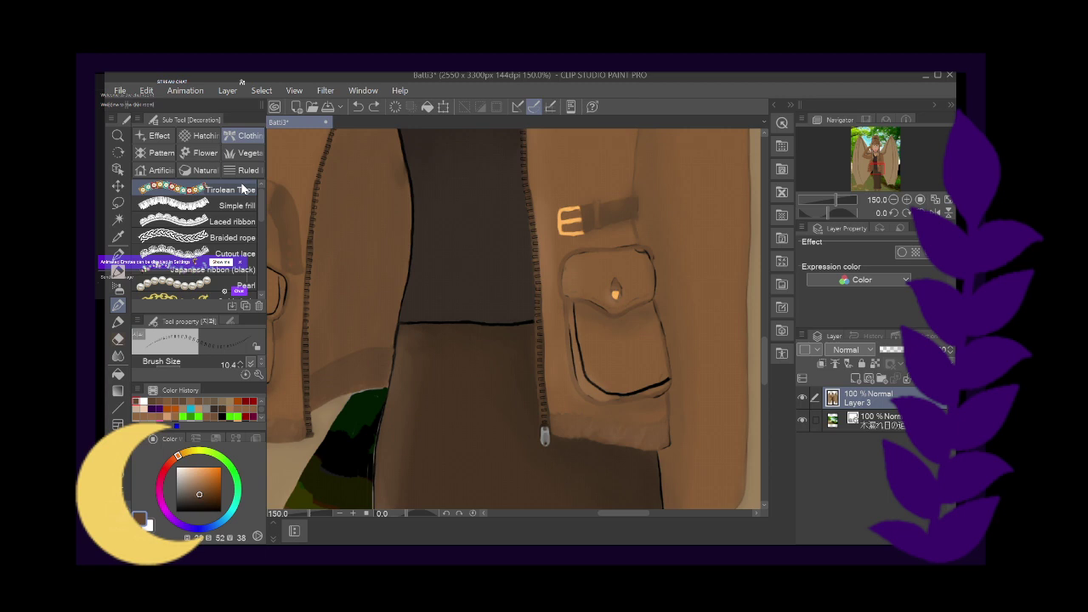
key(p)
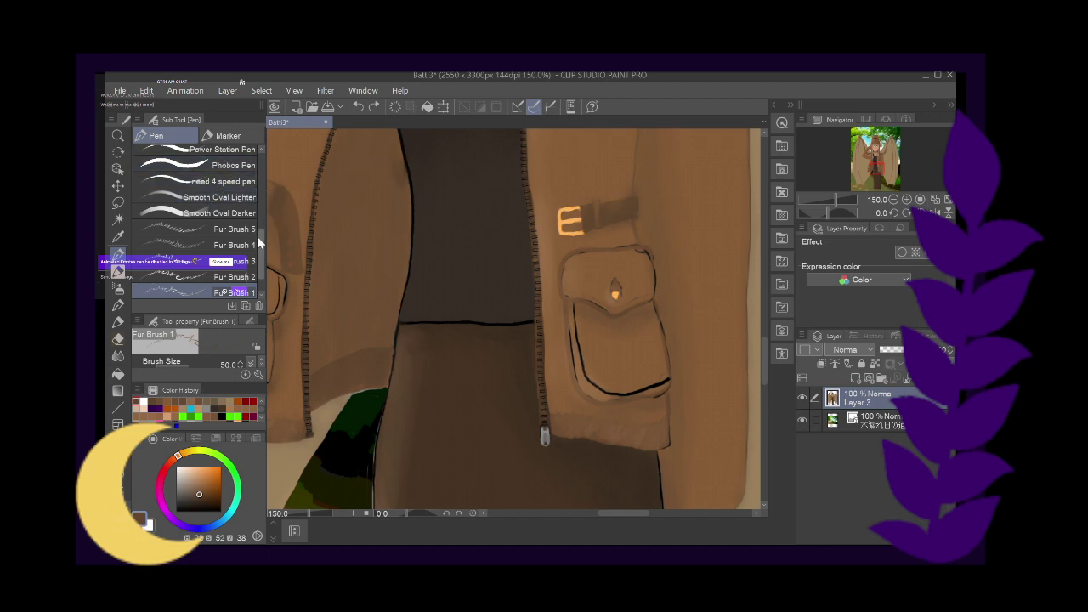
mouse_move(258, 237)
mouse_down()
mouse_move(260, 149)
mouse_move(256, 248)
mouse_up()
click(204, 215)
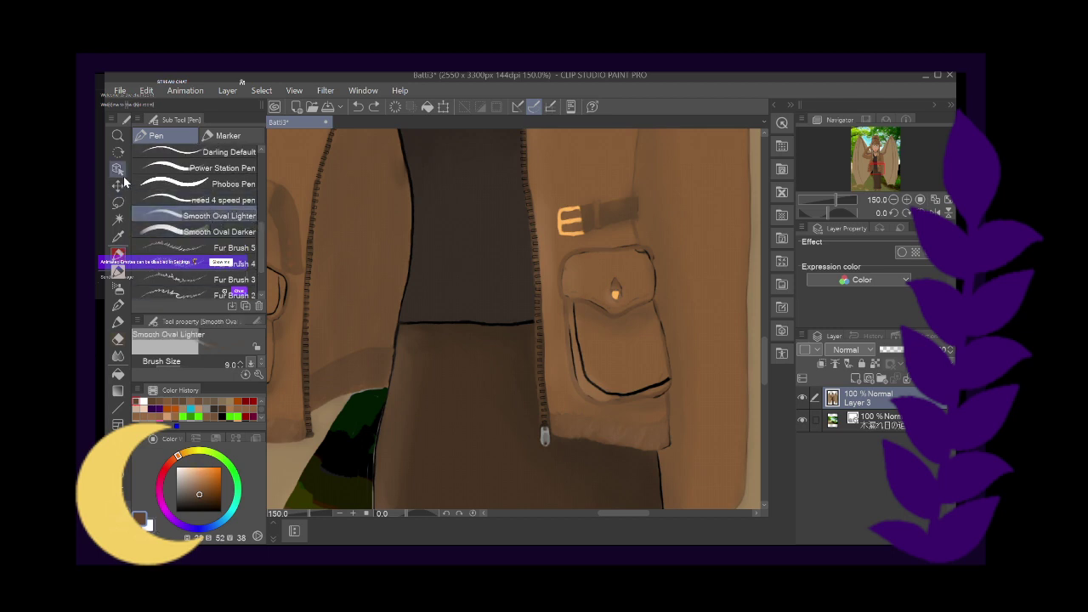
Sample the dark brown beside the right zipper below the shirt hem and touch up that edge with the Phobos Pen at size 10
click(119, 236)
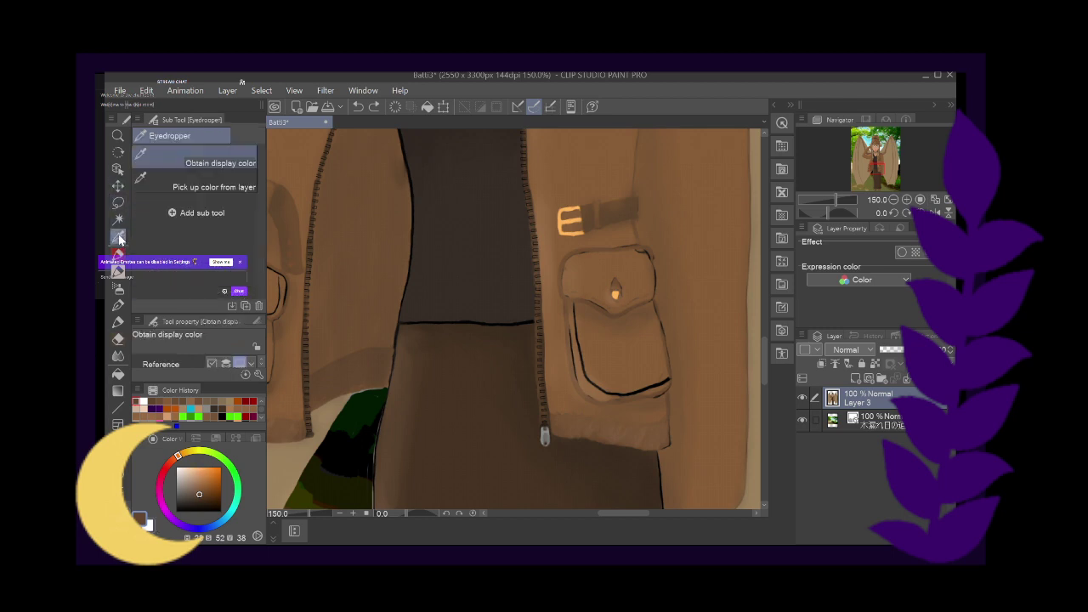
click(528, 369)
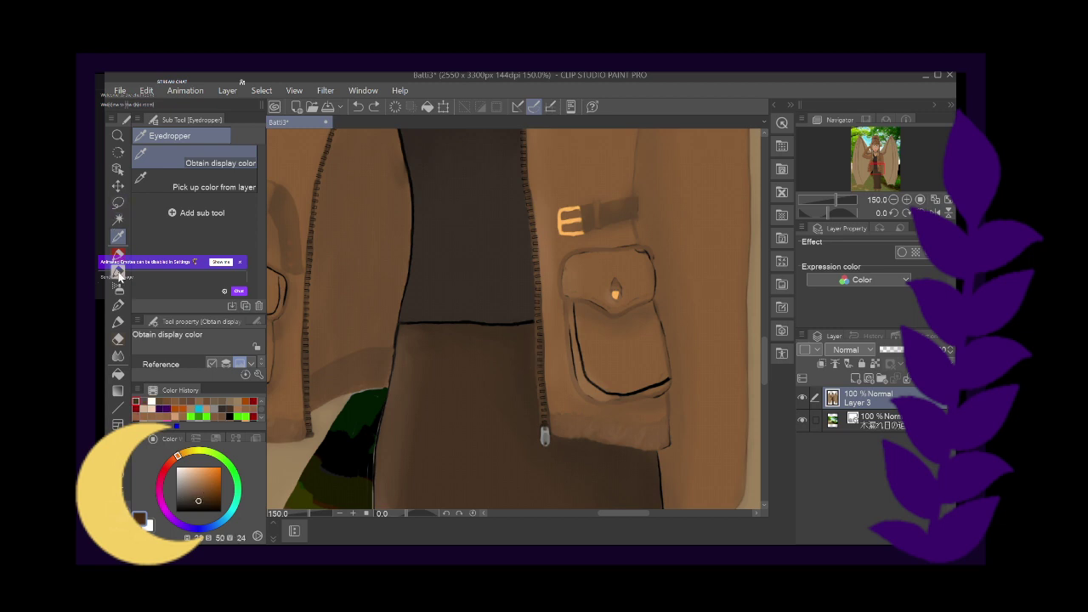
click(118, 254)
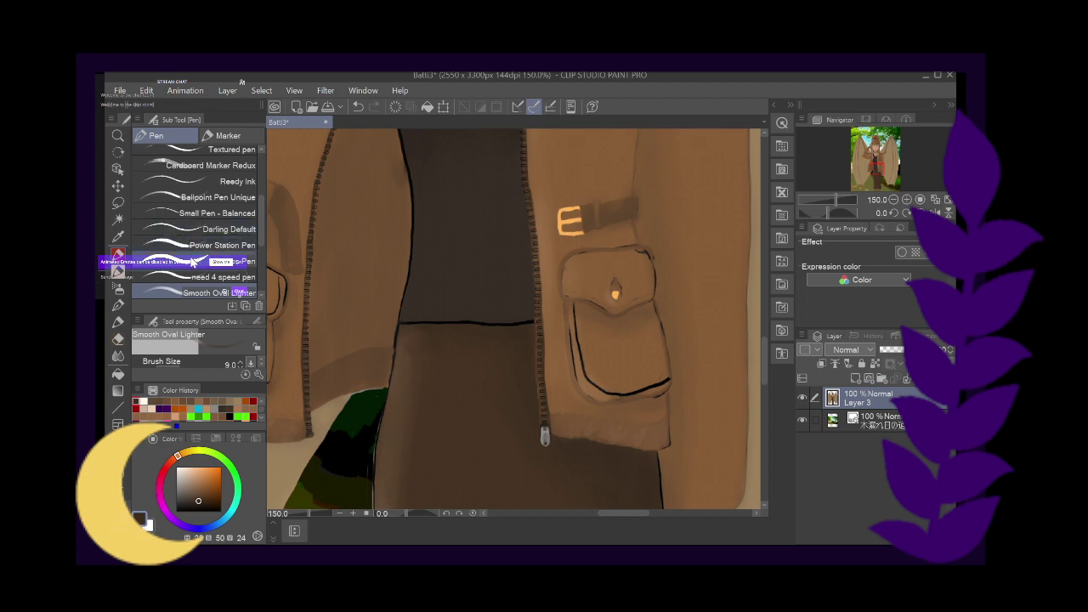
click(226, 262)
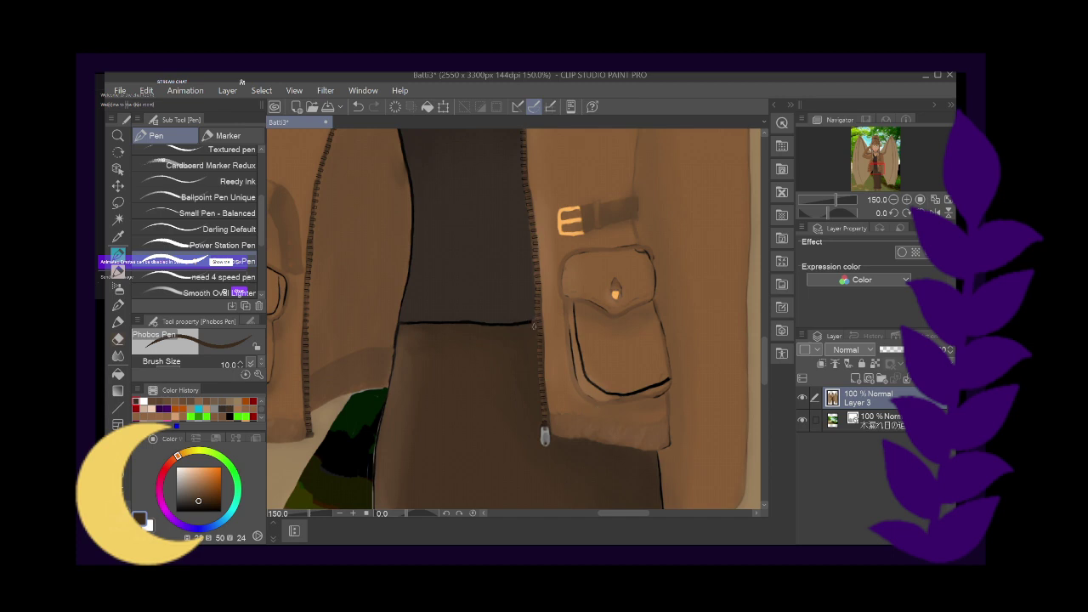
Sample the shirt's dark color and clean up the shirt's edge along the right zipper with the Phobos Pen at size 10
click(119, 237)
click(499, 240)
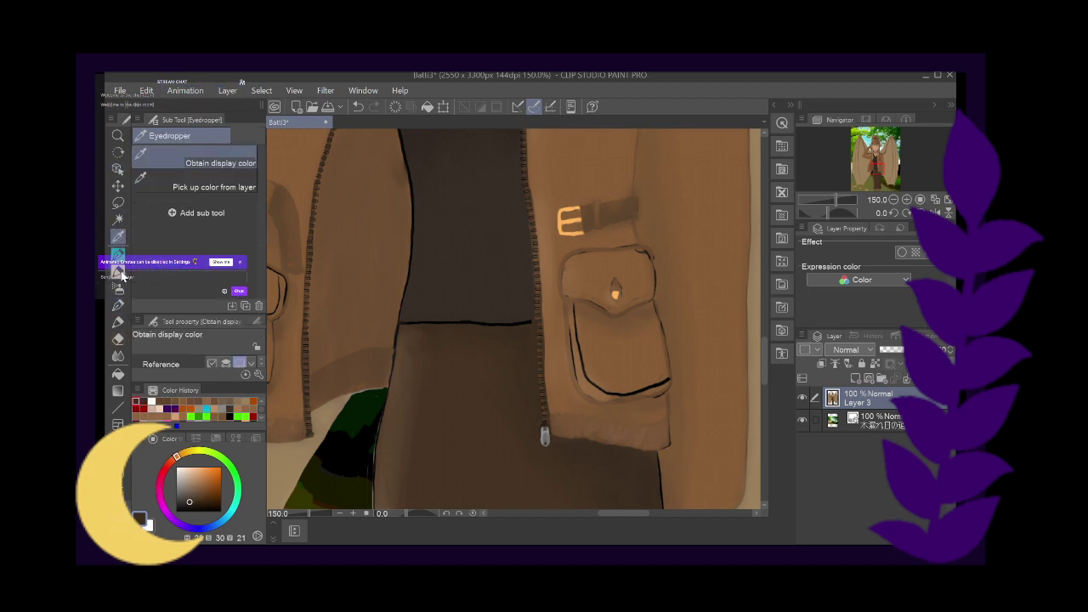
click(120, 275)
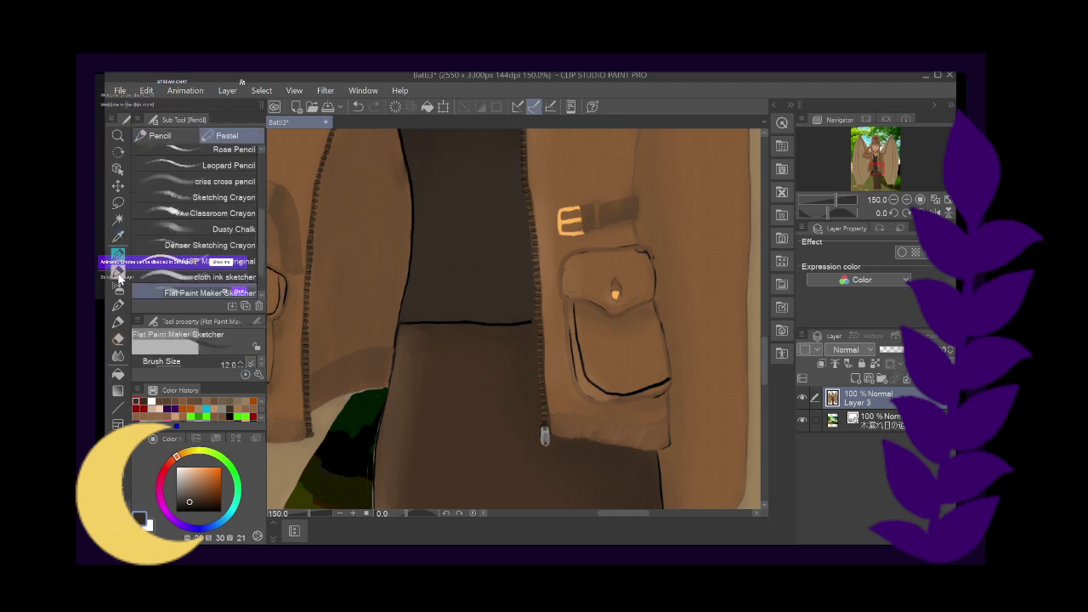
click(119, 254)
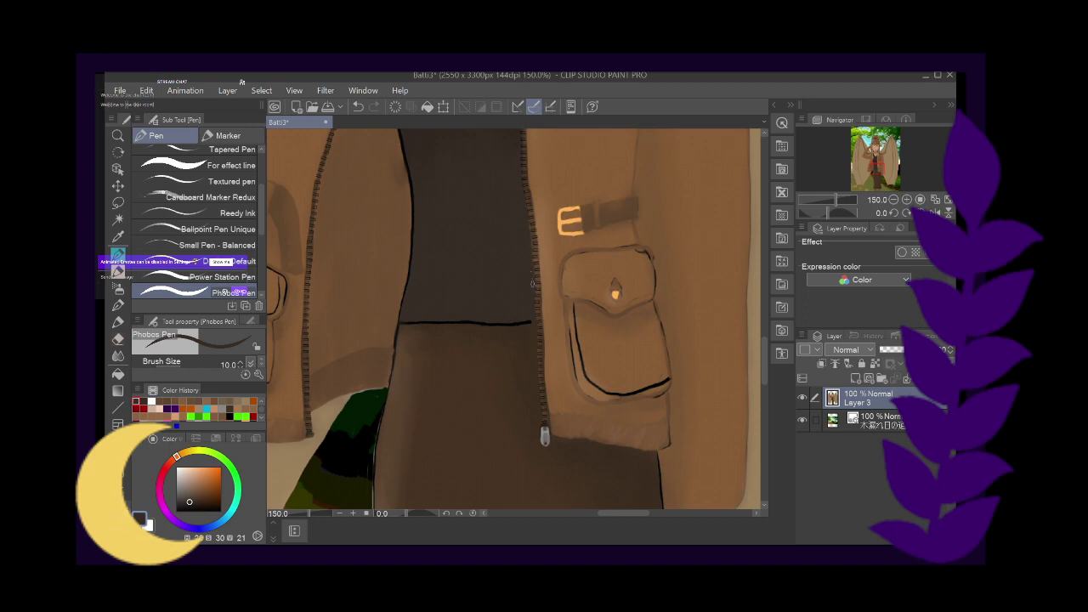
drag(764, 362, 762, 327)
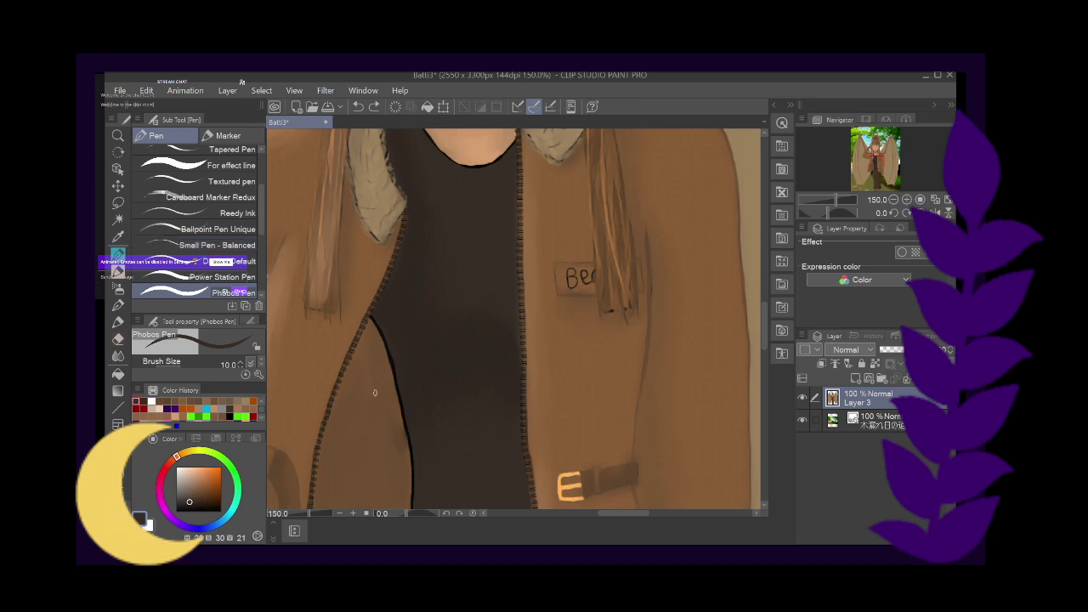
Darken the color to value 12, try a curved fold line across the shirt's chest, and undo it
click(189, 504)
click(189, 506)
mouse_move(454, 340)
mouse_down()
mouse_move(472, 330)
mouse_move(416, 347)
mouse_move(507, 347)
mouse_up()
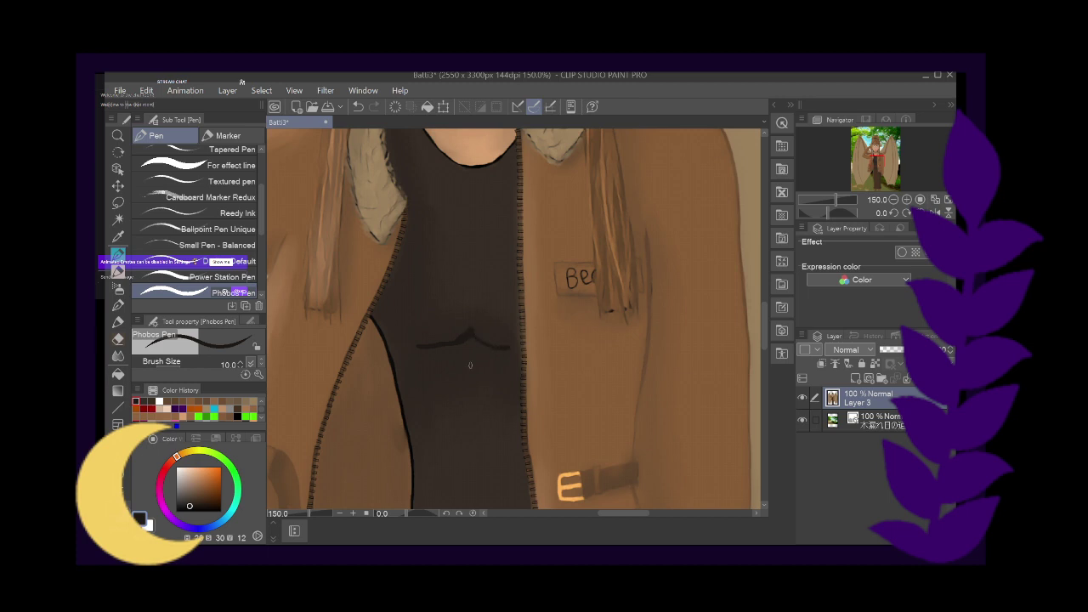
click(357, 107)
click(358, 107)
drag(765, 315, 763, 278)
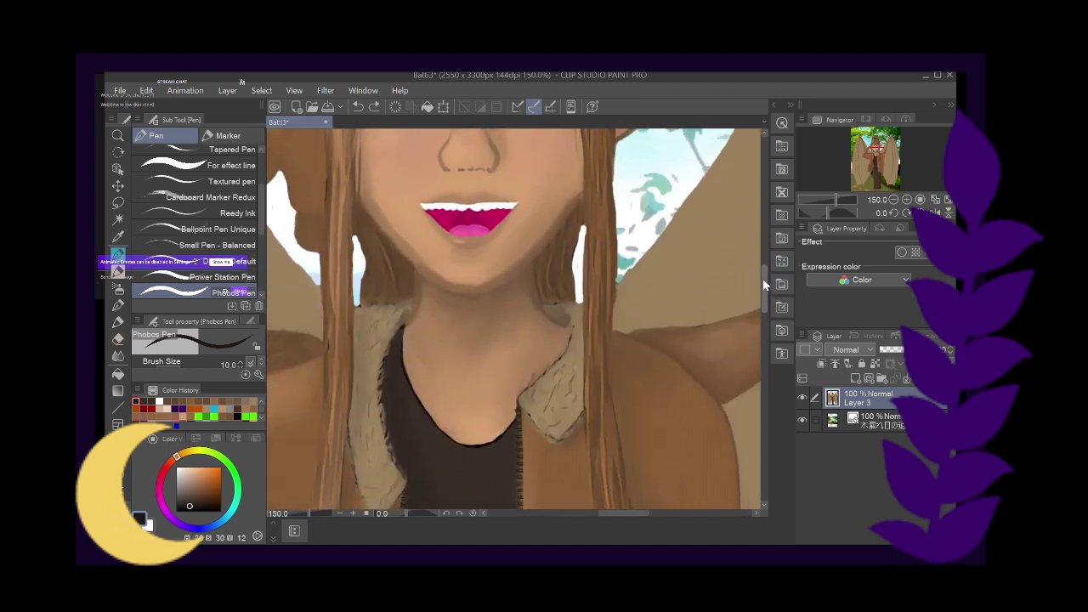
drag(623, 509, 583, 513)
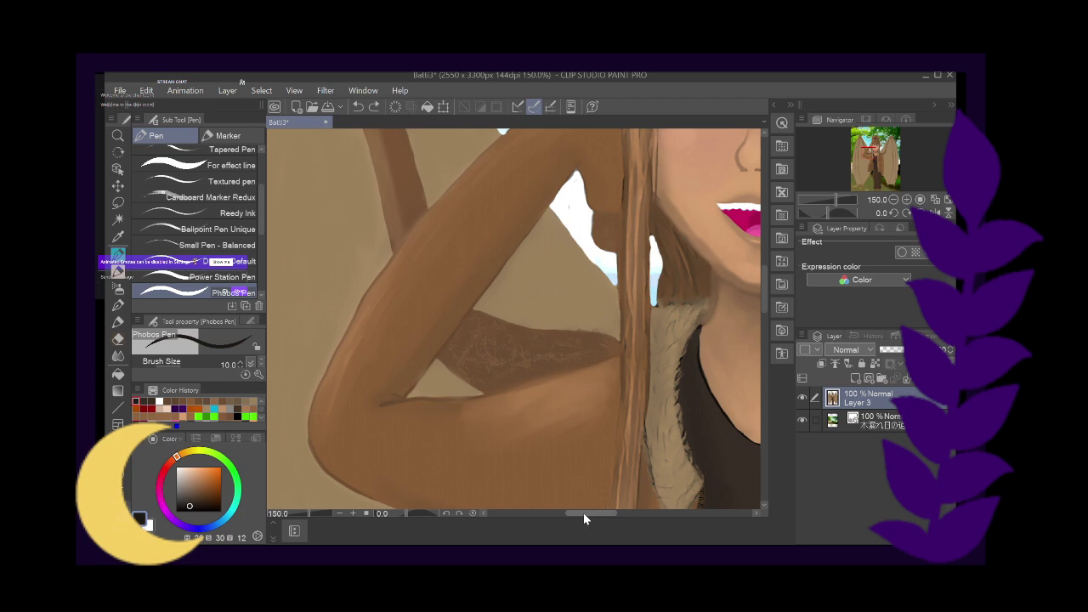
Look through the marker pens and the Effect, Ruled line, Nature and Vegetation decoration brushes
click(226, 136)
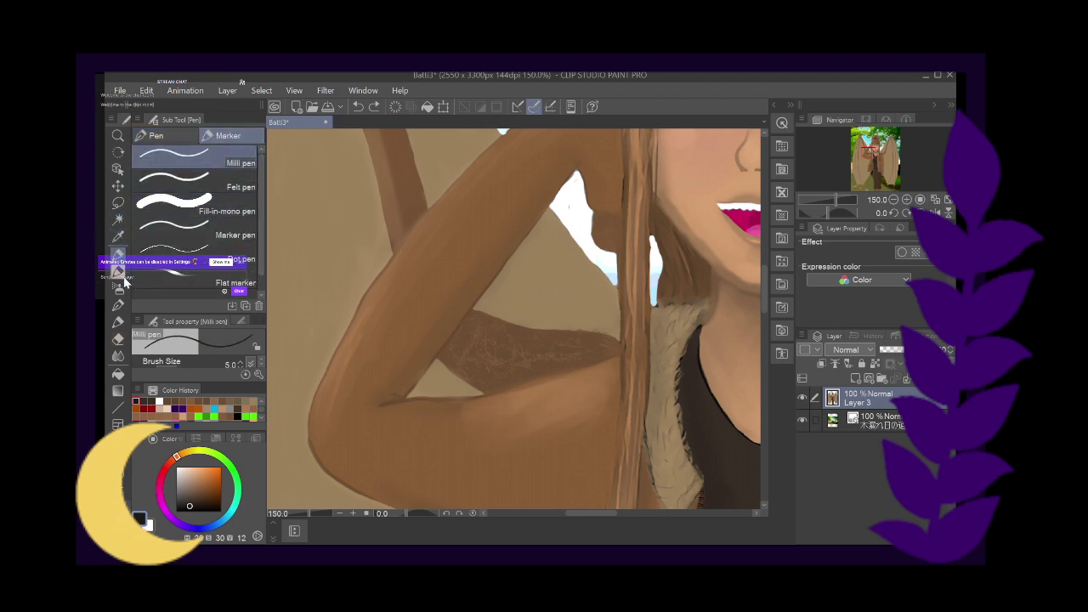
click(119, 319)
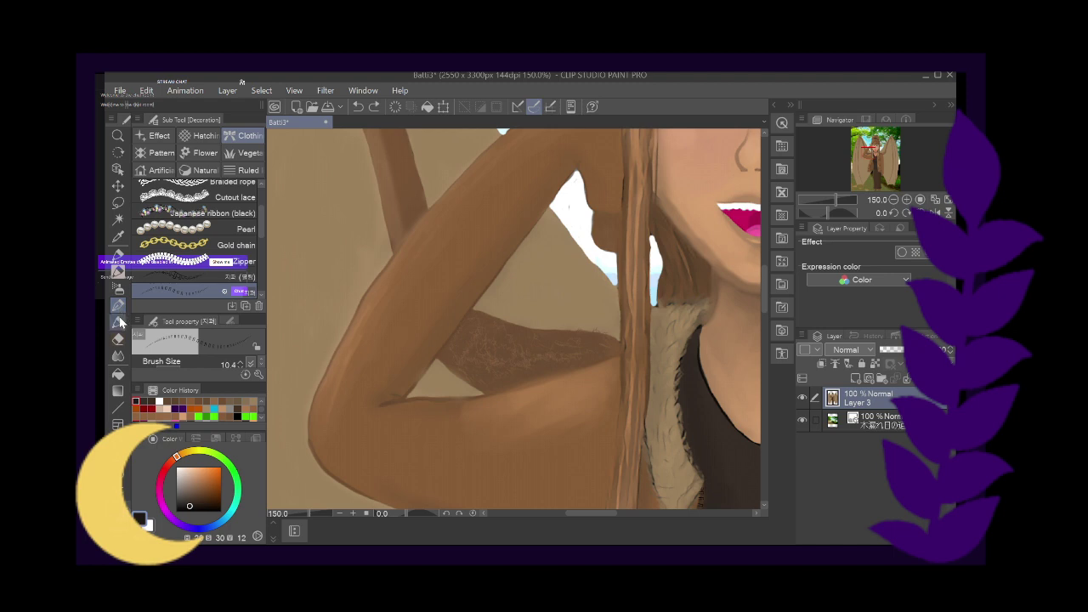
click(154, 136)
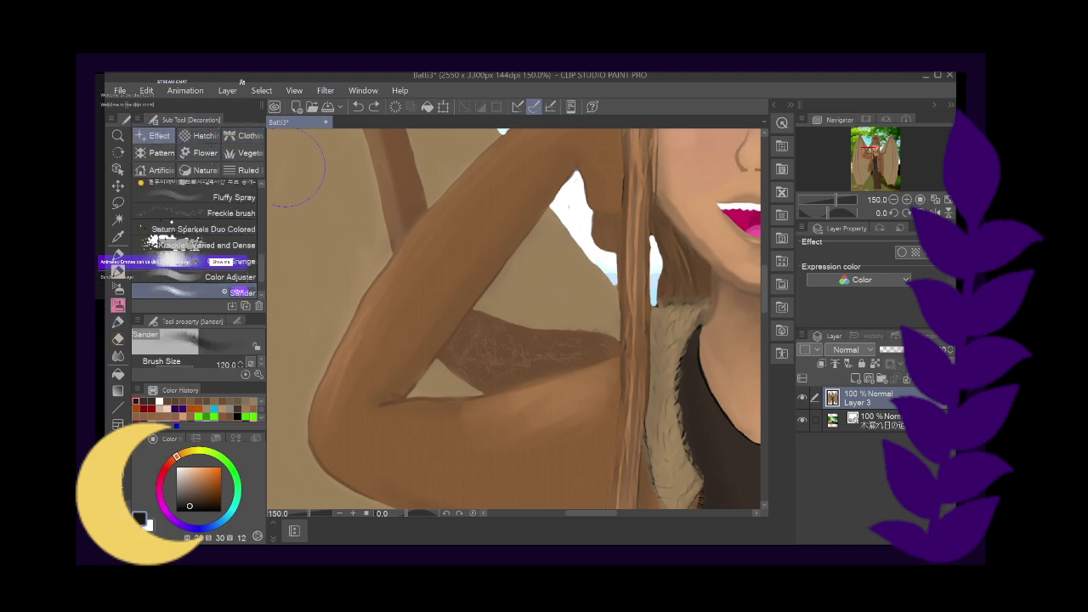
click(246, 170)
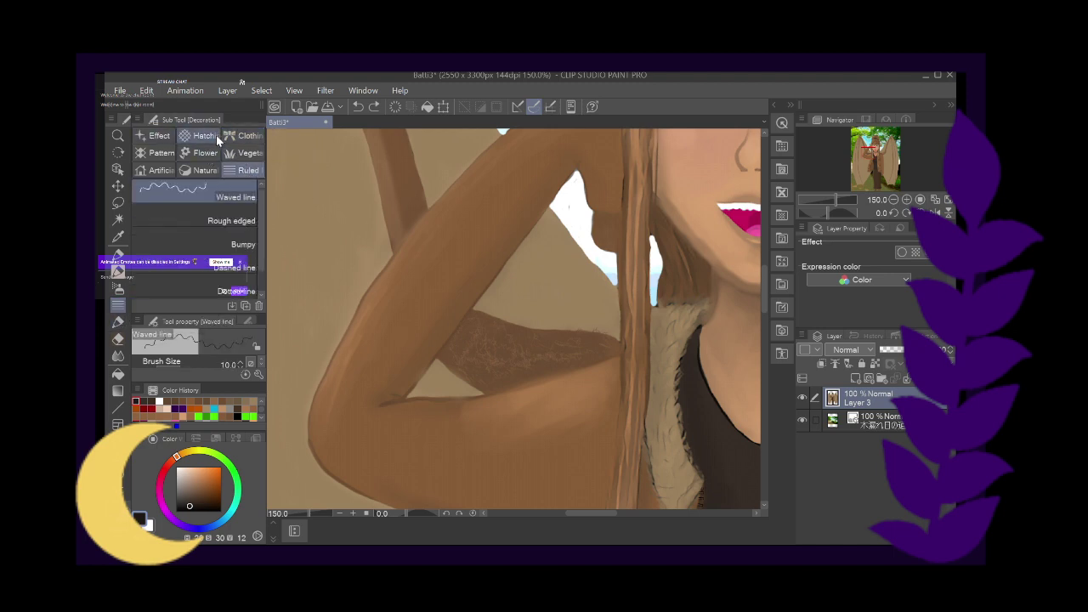
scroll(258, 244, down, 2)
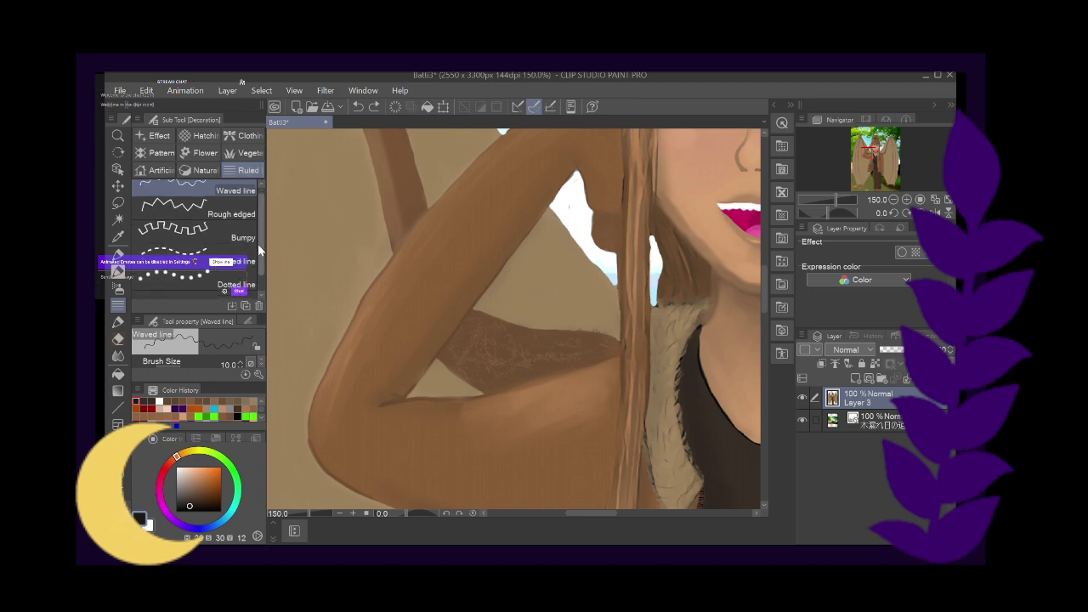
click(201, 170)
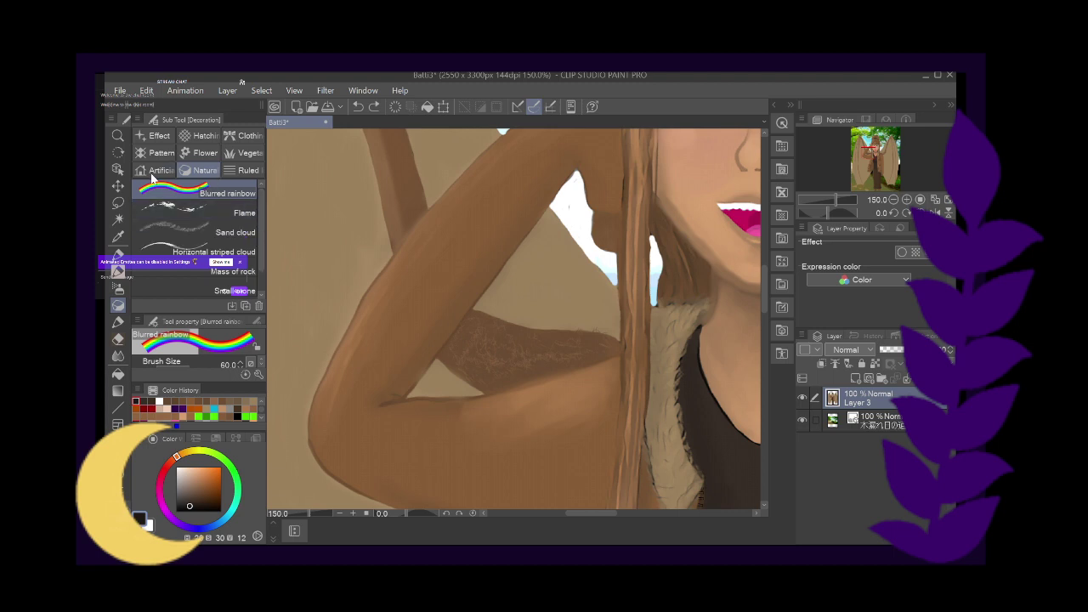
click(240, 157)
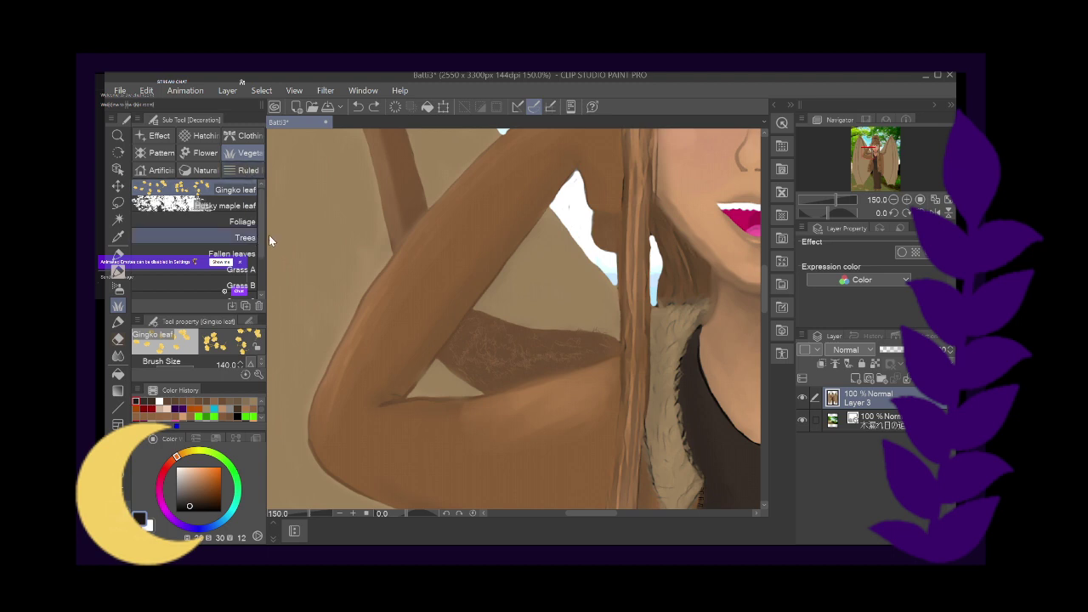
Sample the brown of the thin wing bone above the elbow and set Nowa's Fur Brush to size 8
click(123, 323)
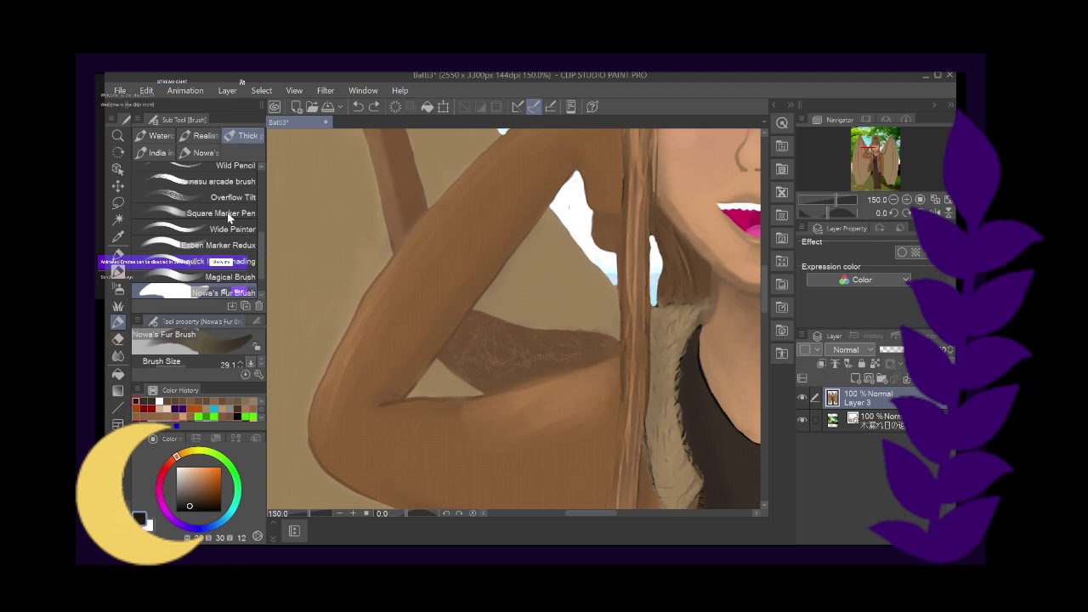
click(119, 241)
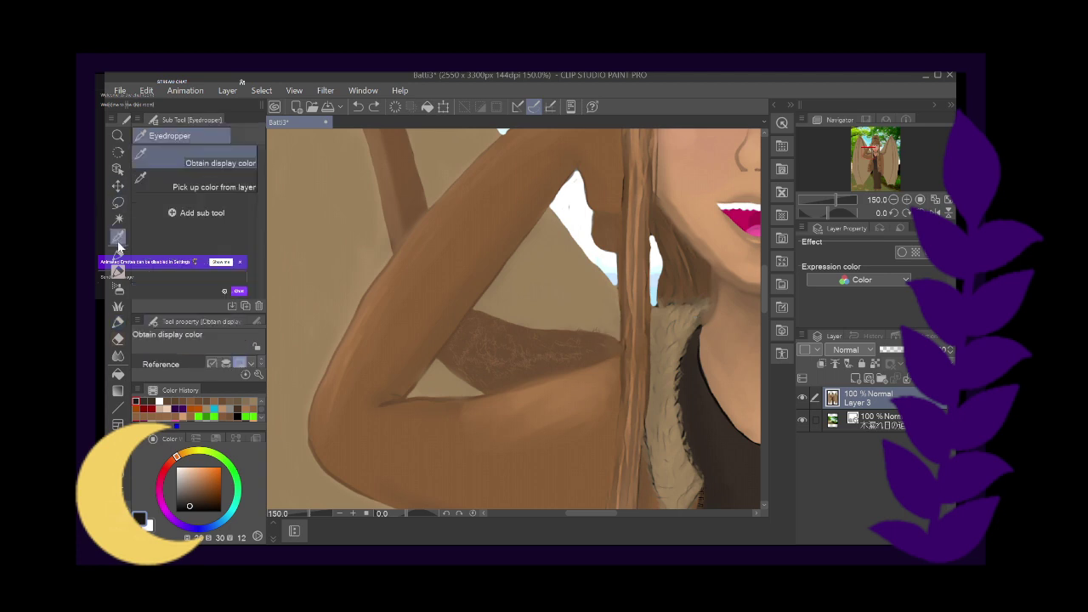
click(414, 178)
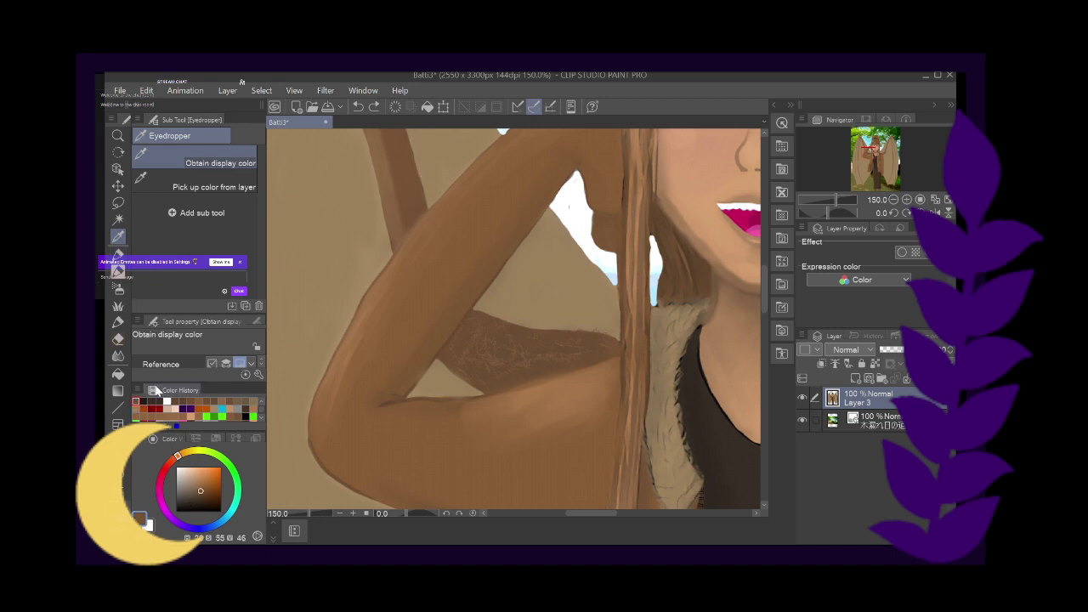
click(119, 322)
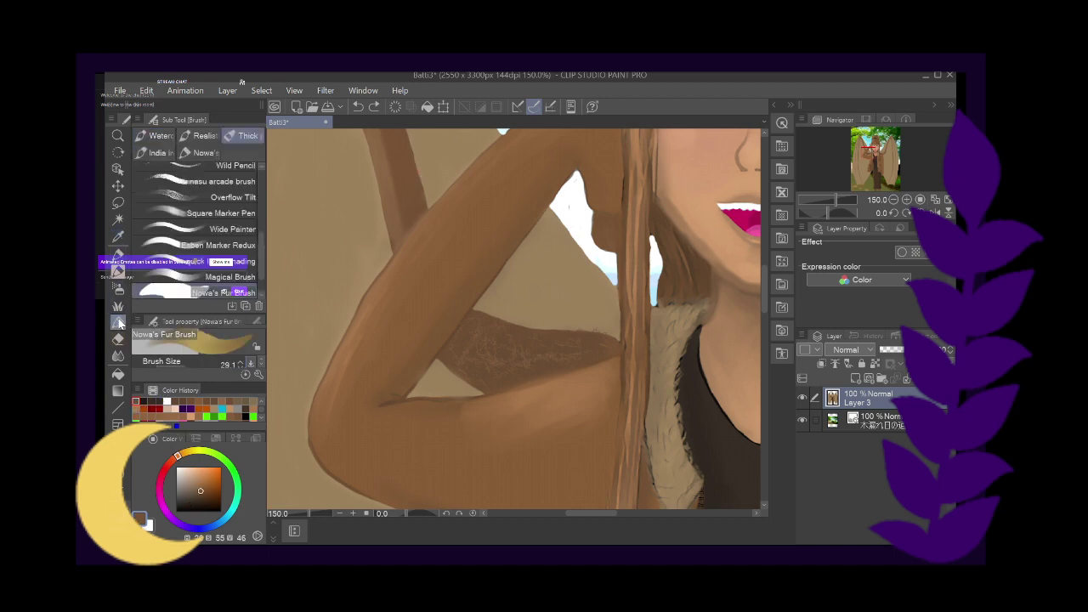
click(181, 363)
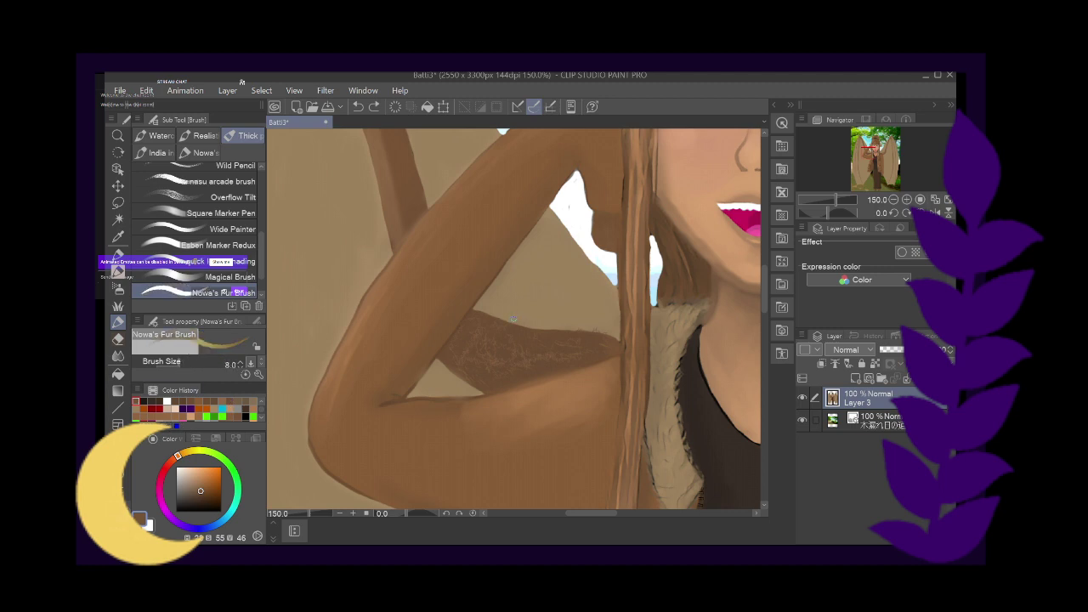
Try fur strokes on the dark brown wing section behind the bent arm, and undo them
drag(595, 345, 563, 354)
click(357, 108)
click(359, 109)
click(360, 110)
click(358, 109)
Try covering the dark brown wing section behind the bent arm with the Fill-in-mono pen at size 70
click(117, 339)
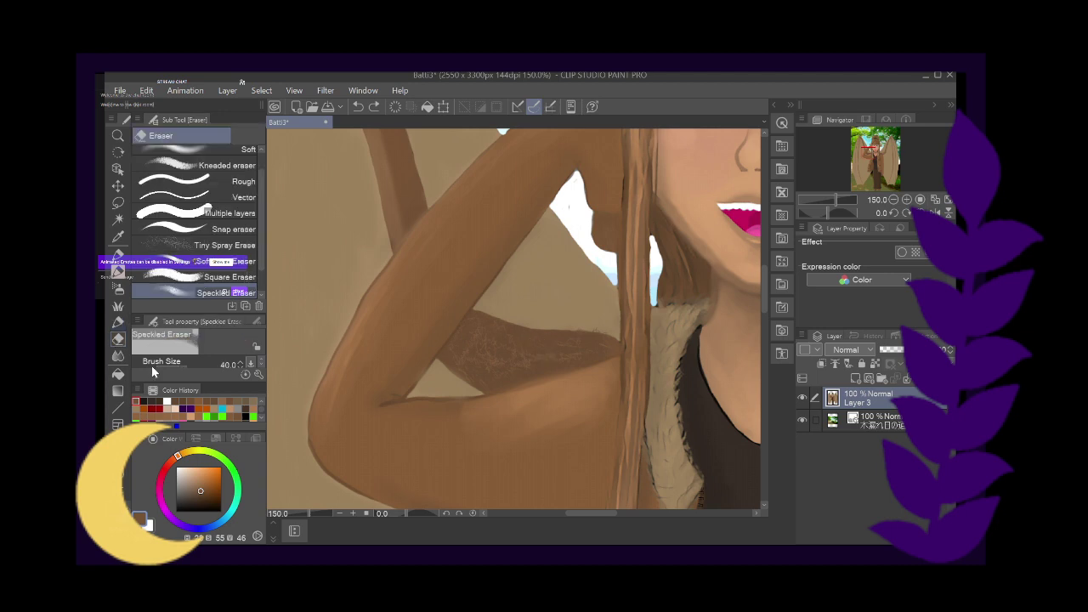
click(118, 236)
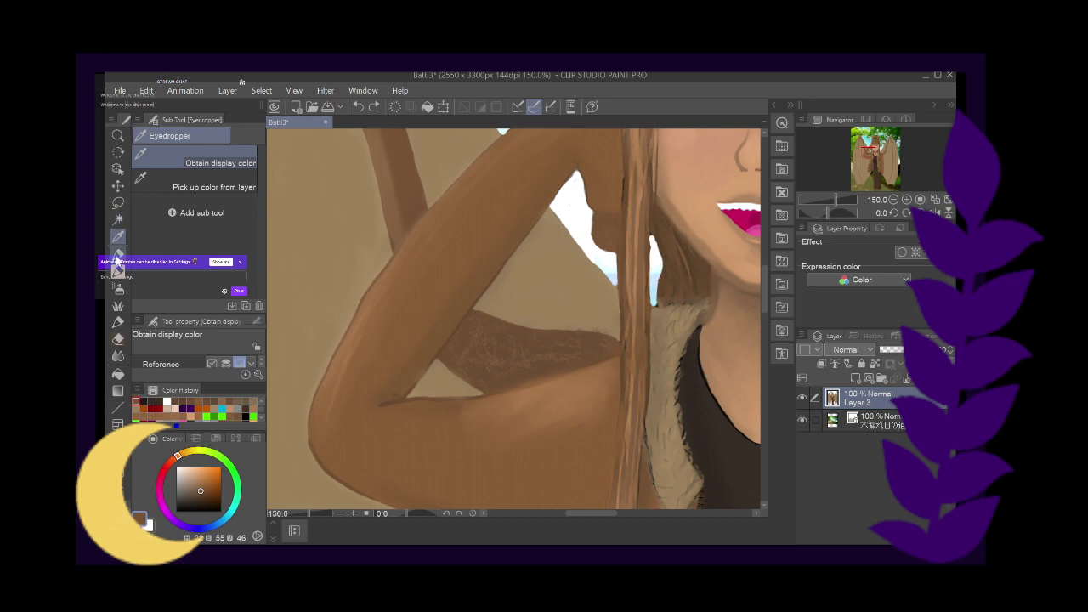
click(119, 253)
click(238, 207)
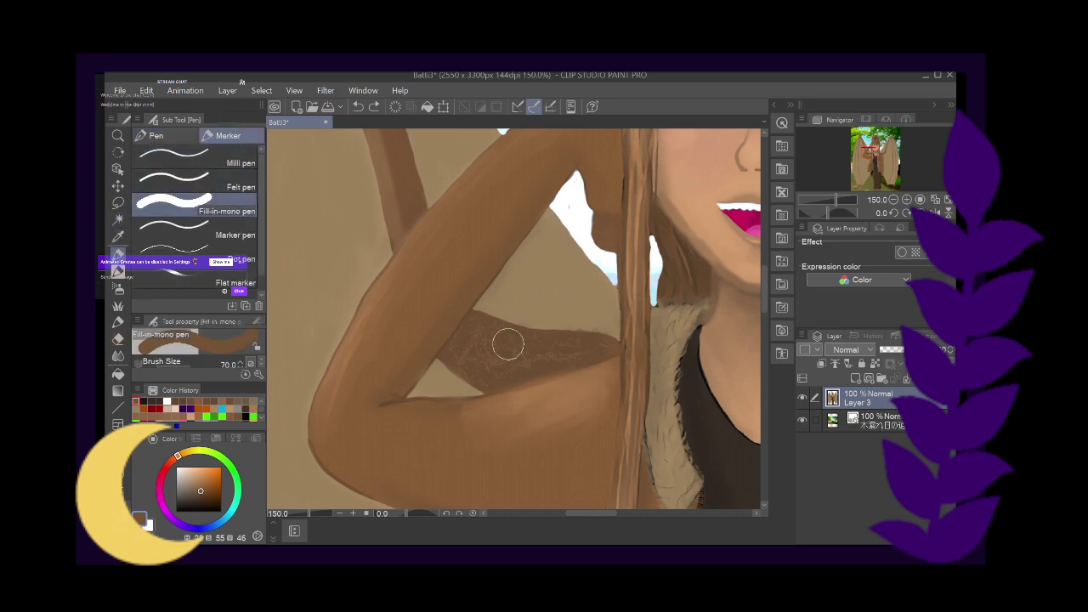
mouse_move(518, 355)
mouse_down()
mouse_move(493, 362)
mouse_move(552, 344)
mouse_up()
Sample the dark brown wing section, adjust the color to value 37, and paint fur strokes near its hair-side end with Nowa's Fur Brush
click(118, 322)
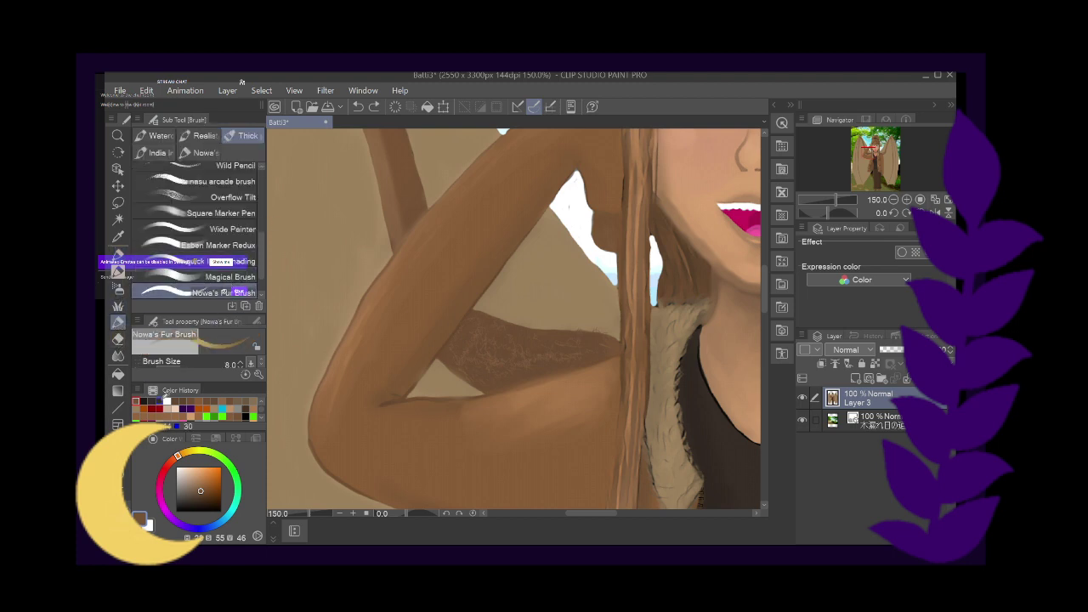
click(118, 238)
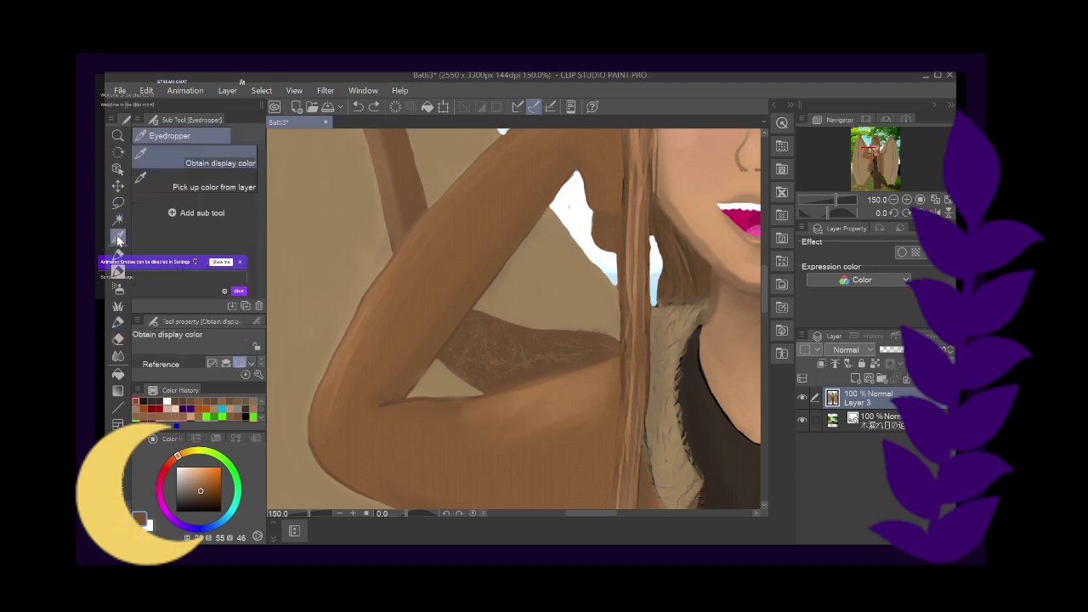
click(450, 348)
drag(196, 495, 201, 492)
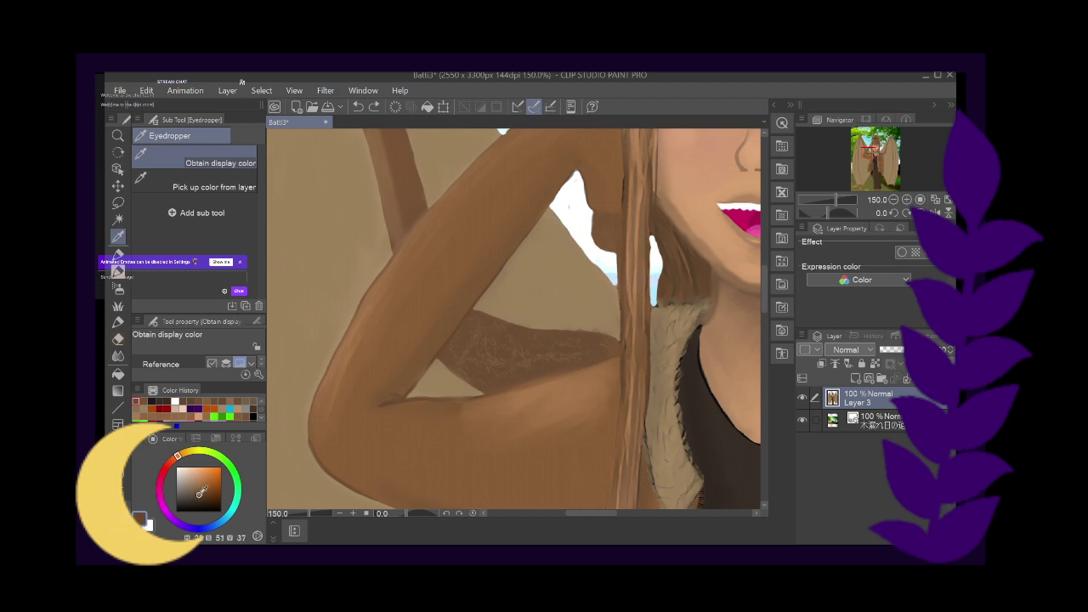
click(119, 323)
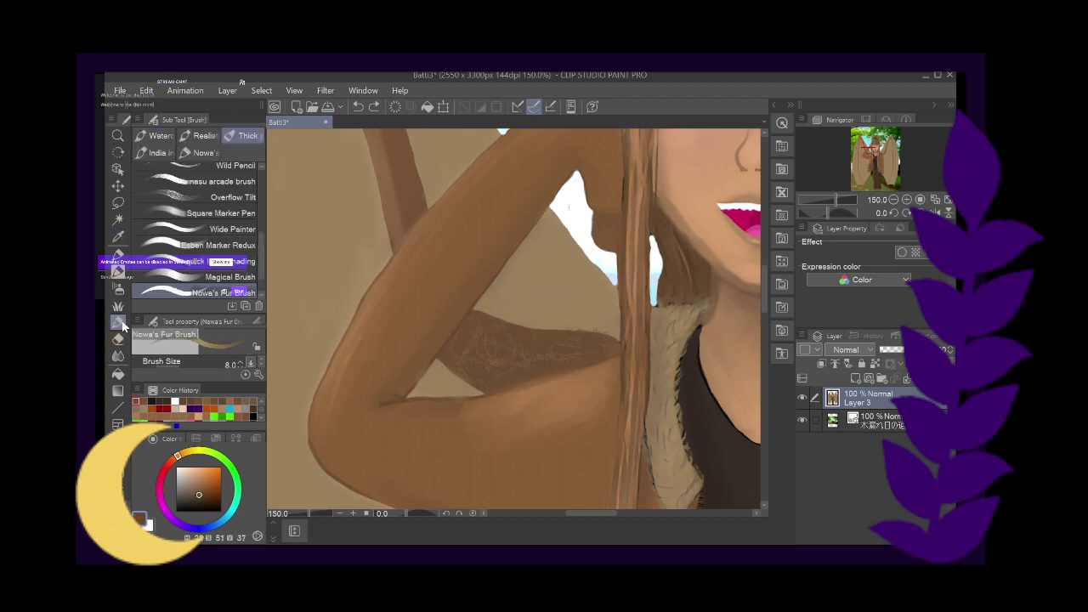
drag(596, 338, 569, 354)
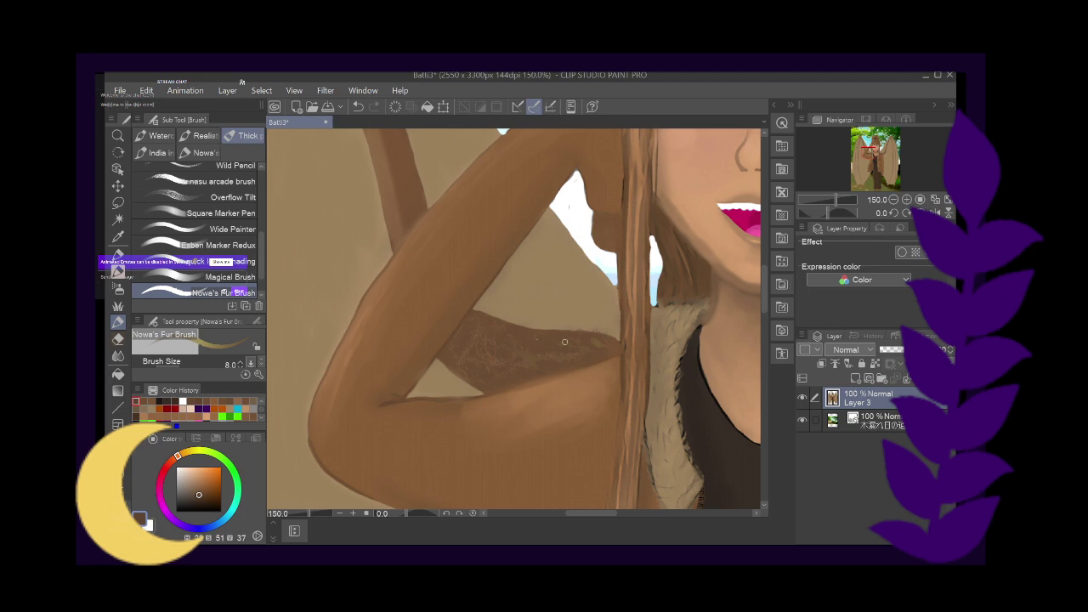
Sample darker browns from the wing section behind the arm and cover it with fine fur strokes, reducing Nowa's Fur Brush to size 3.6
alt+click(506, 364)
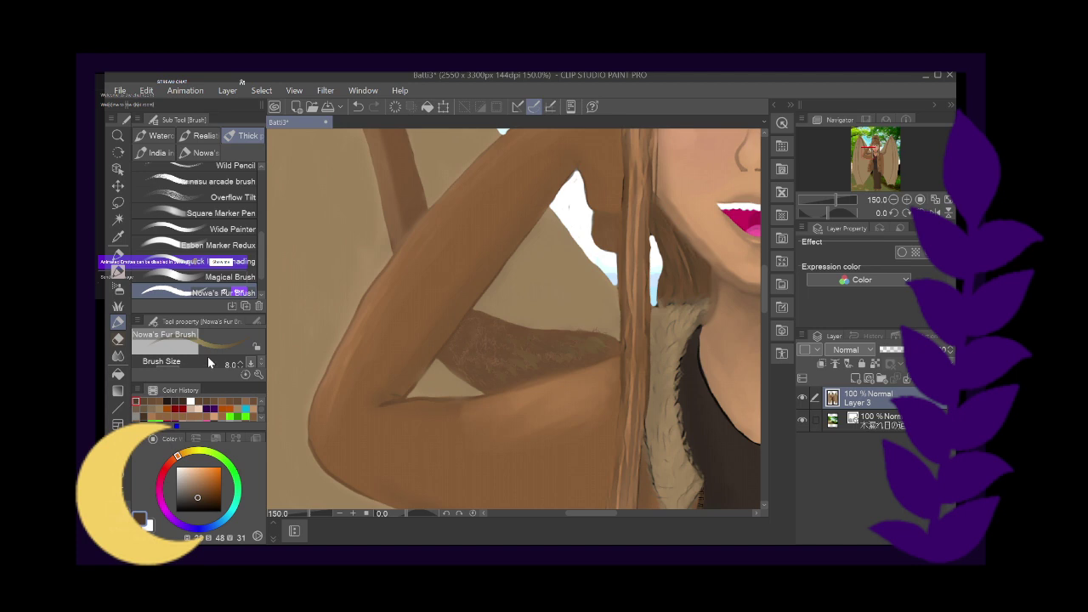
drag(177, 367, 172, 368)
click(359, 106)
drag(598, 344, 608, 348)
drag(171, 365, 174, 364)
drag(564, 341, 580, 338)
alt+click(585, 348)
drag(586, 341, 563, 363)
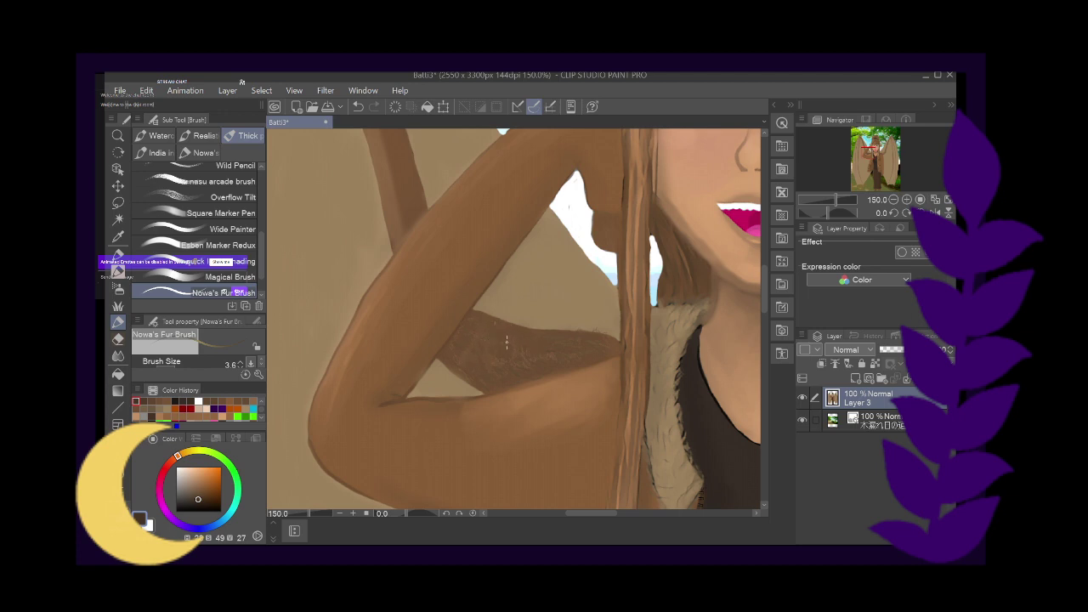
drag(474, 353, 471, 341)
Sample the brown of the thin wing bone above the arm and texture its lower end with Nowa's Fur Brush at size 3.6
click(118, 236)
click(414, 200)
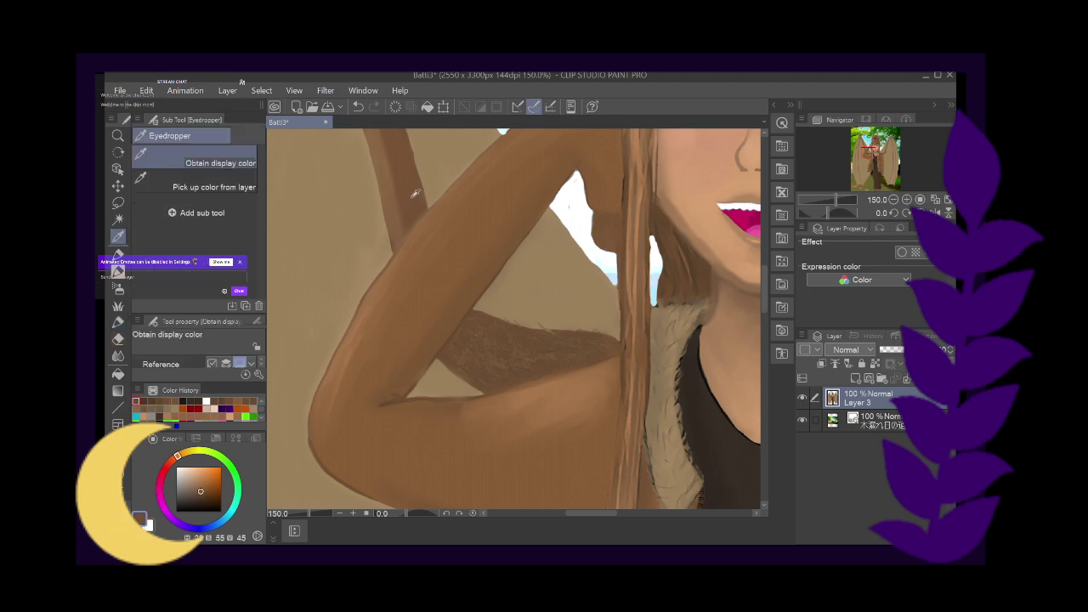
scroll(765, 299, up, 3)
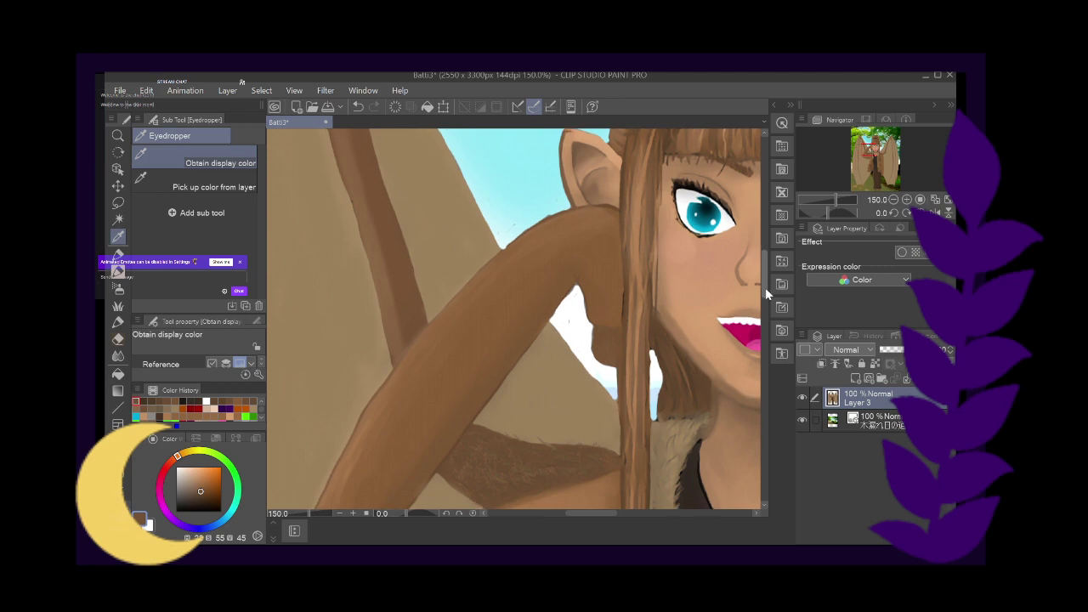
click(118, 339)
click(118, 321)
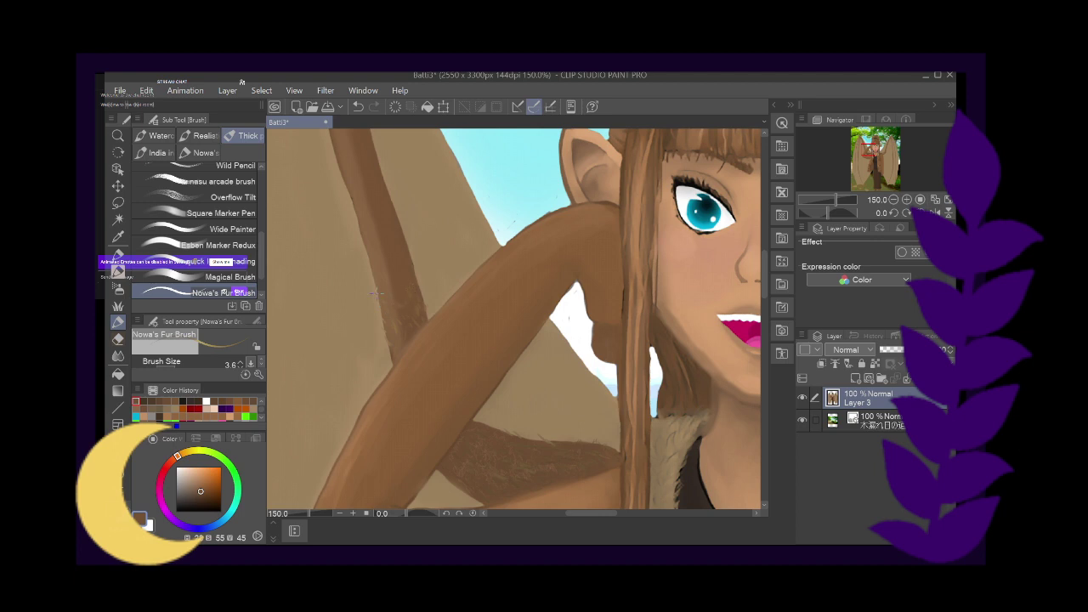
Look through the Airbrush tools and the Effect, Nature, Pattern and Hatching decoration brushes for a suitable texture brush
click(118, 289)
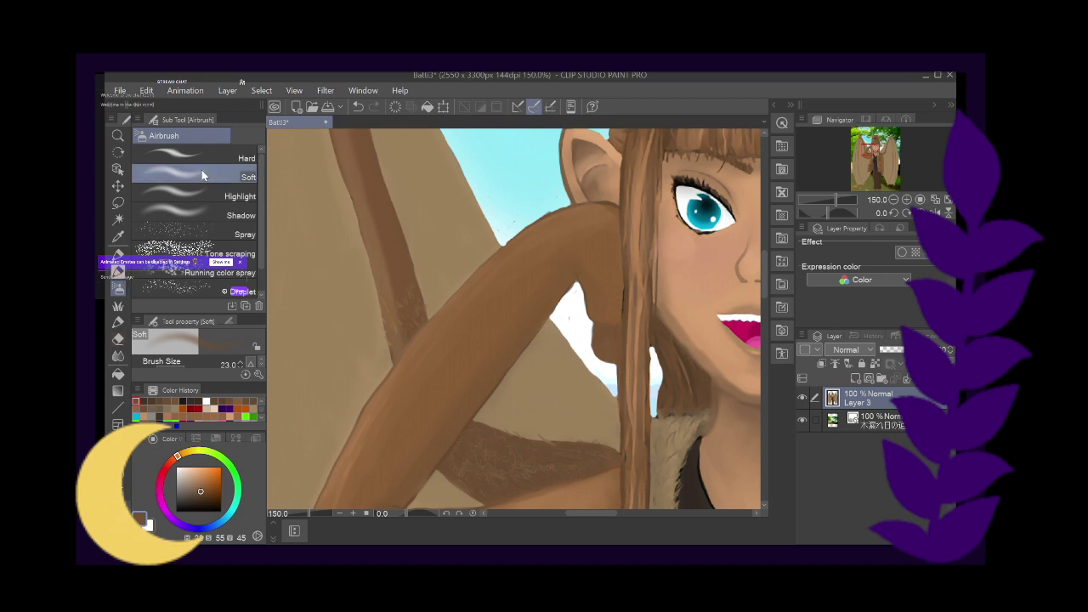
scroll(261, 218, down, 1)
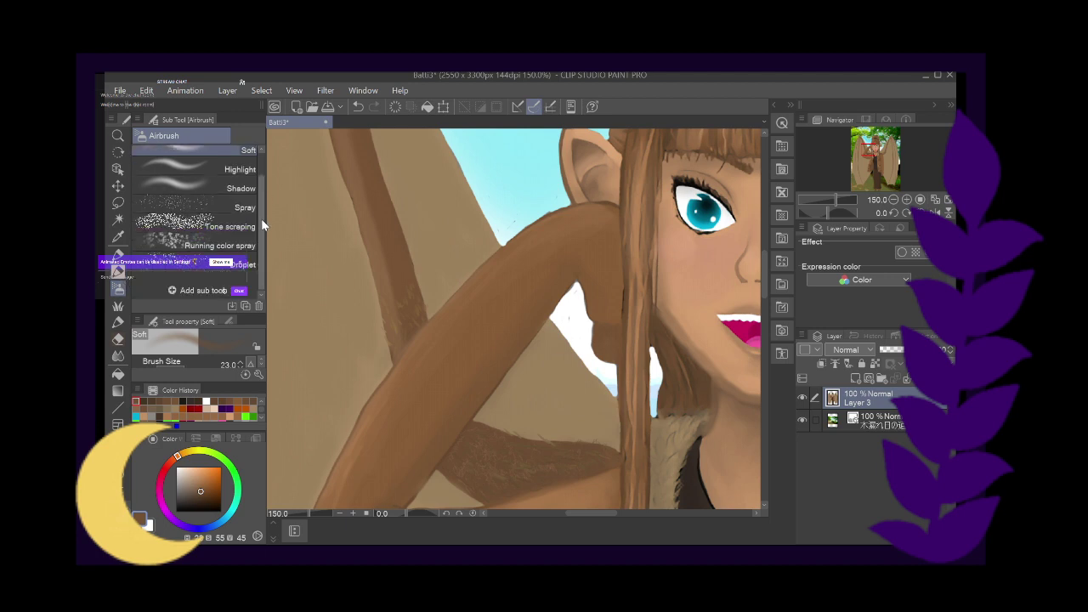
click(116, 307)
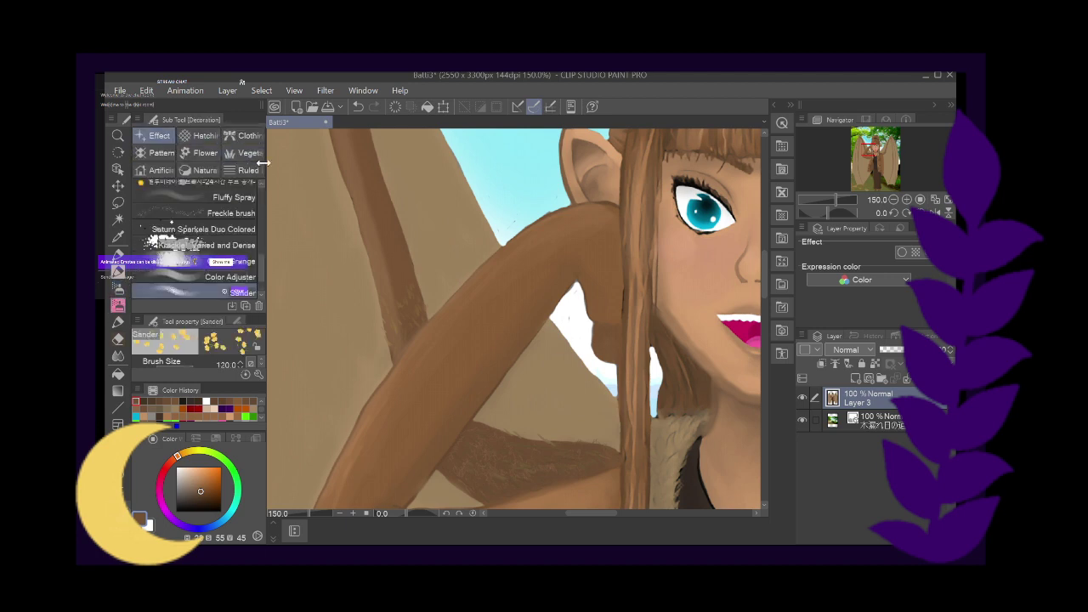
scroll(259, 262, down, 1)
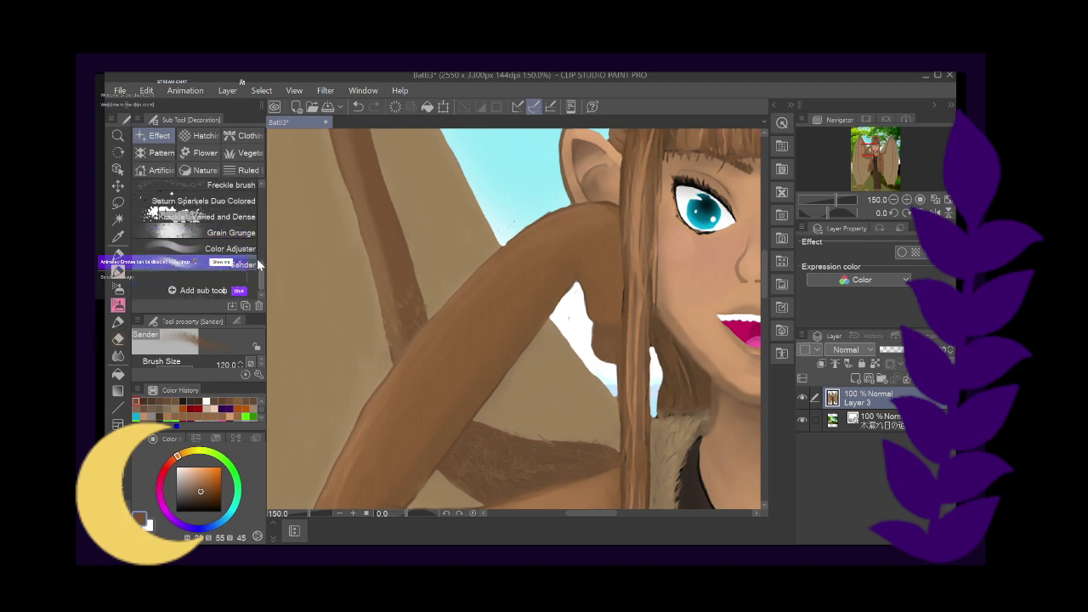
drag(257, 259, 265, 191)
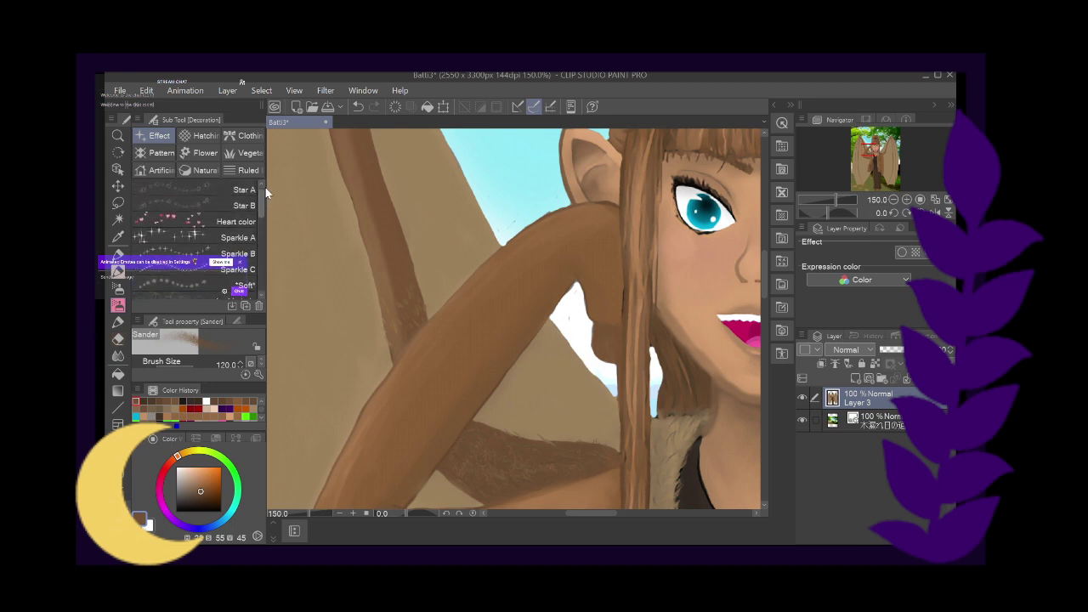
scroll(247, 221, down, 3)
click(202, 170)
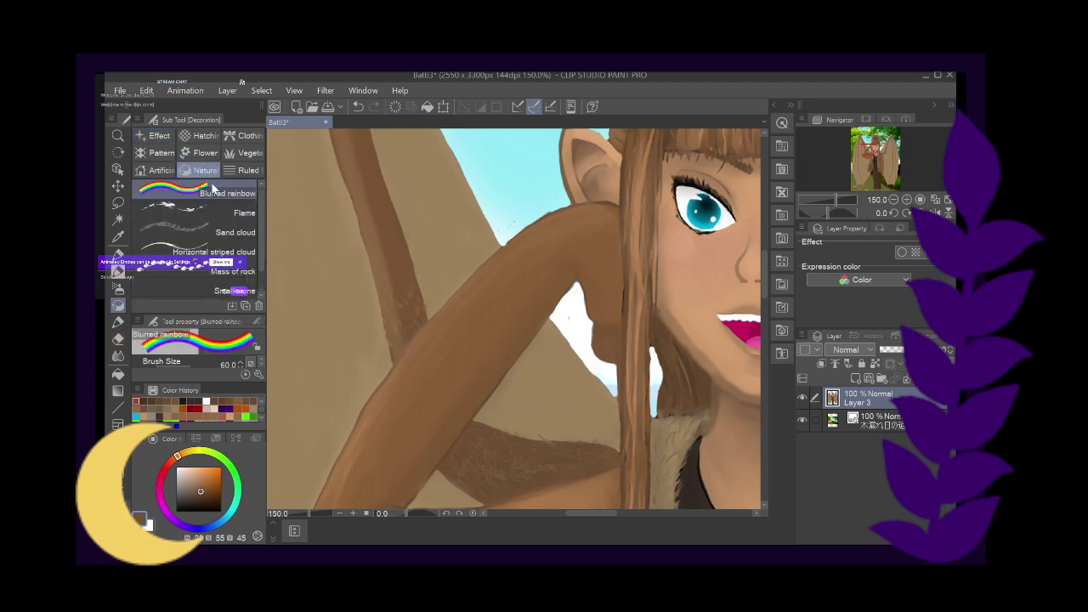
scroll(261, 221, down, 2)
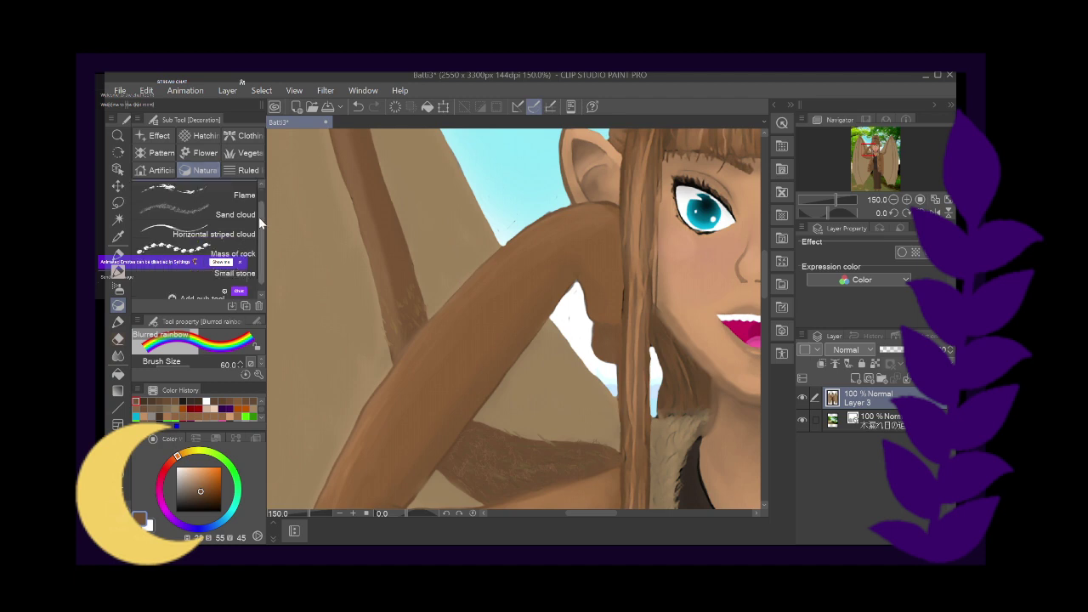
scroll(259, 235, up, 2)
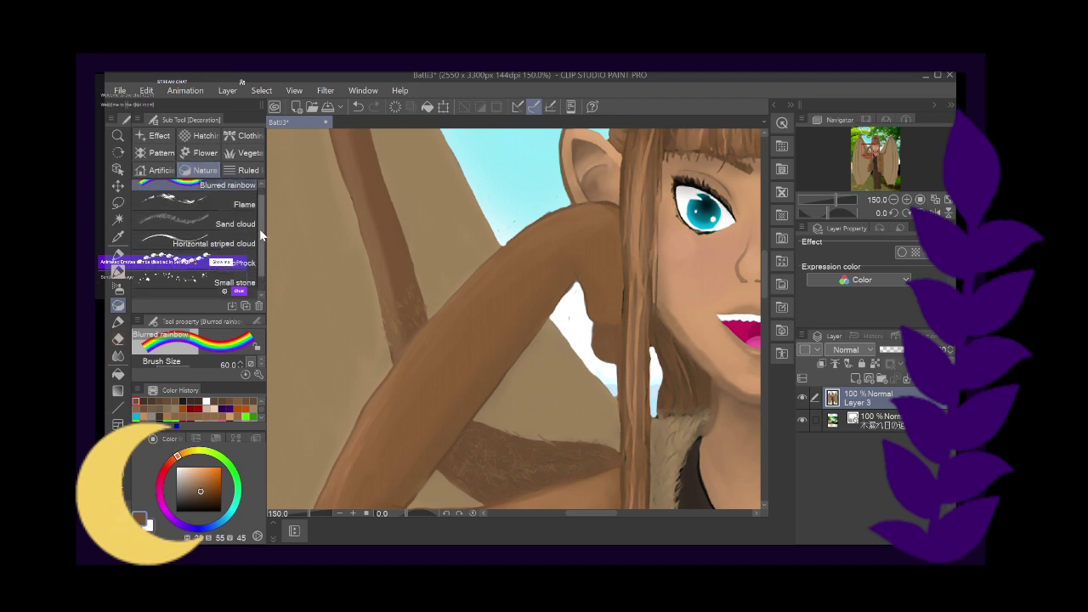
scroll(259, 204, up, 1)
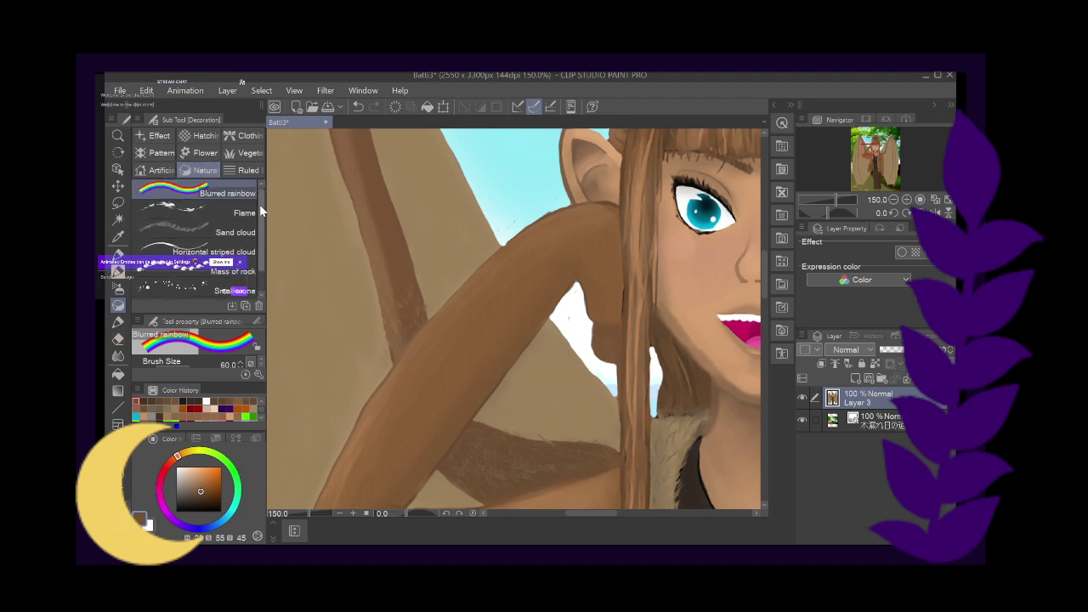
click(196, 153)
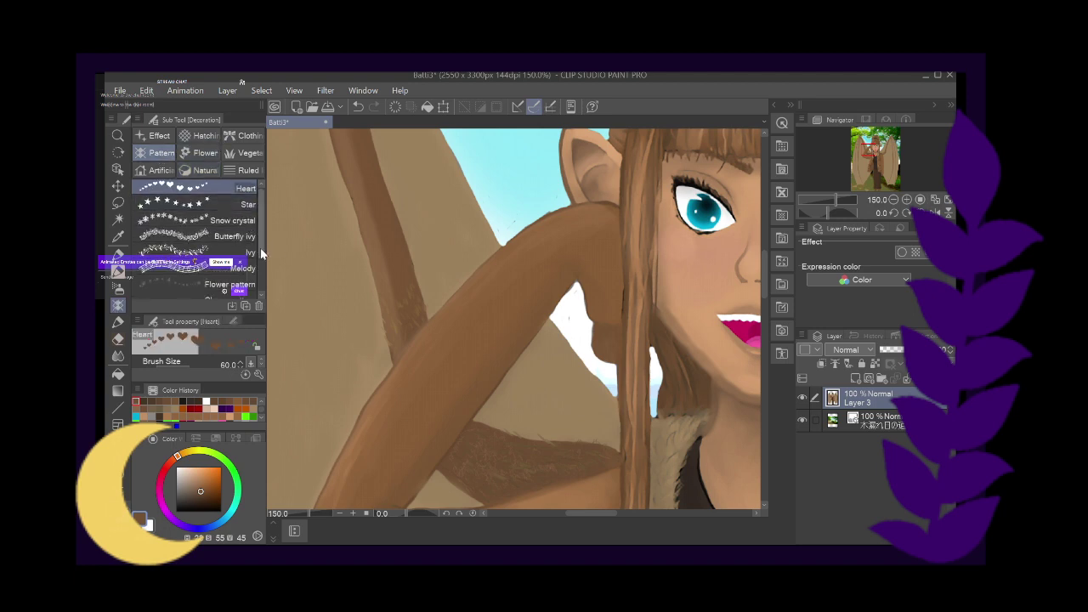
scroll(260, 248, down, 3)
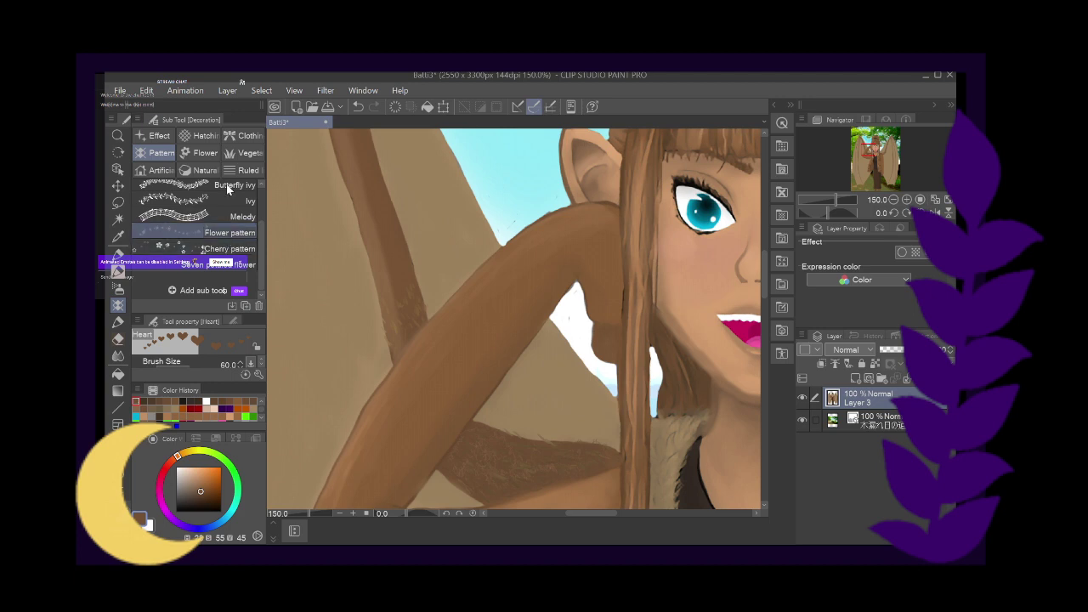
click(204, 136)
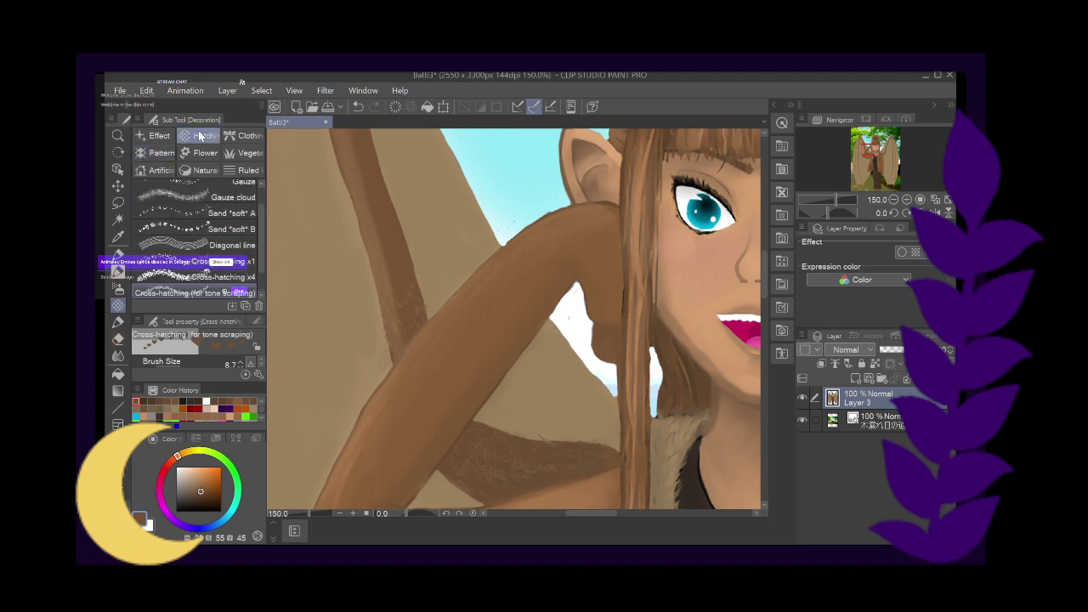
Check the Airbrush, Marker and Pen tools and the Vegetation decoration brushes, from Gingko leaf to the grass brushes
click(118, 290)
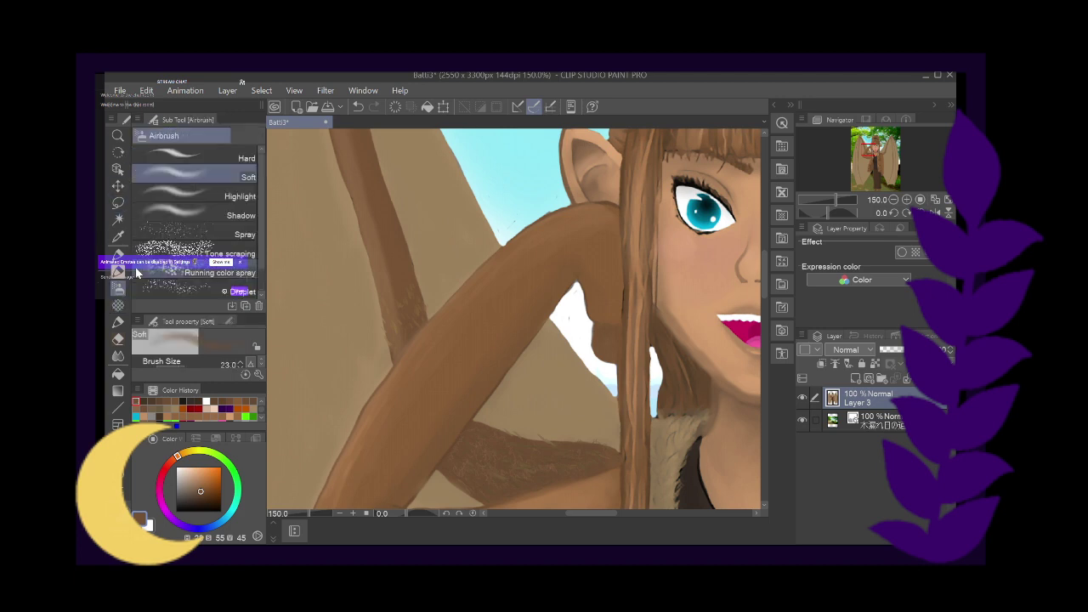
scroll(260, 185, down, 1)
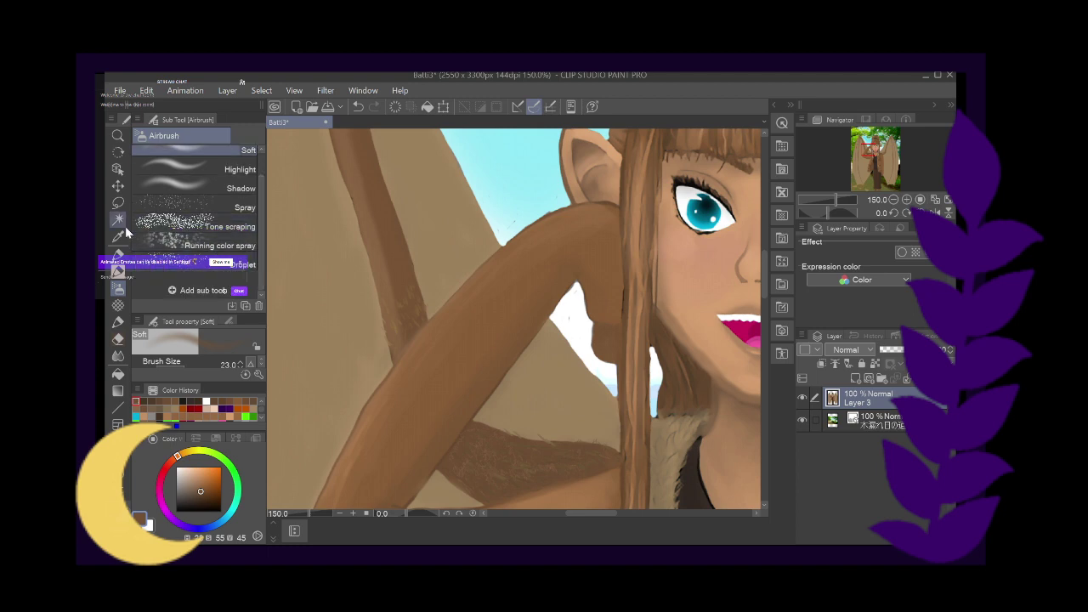
click(119, 253)
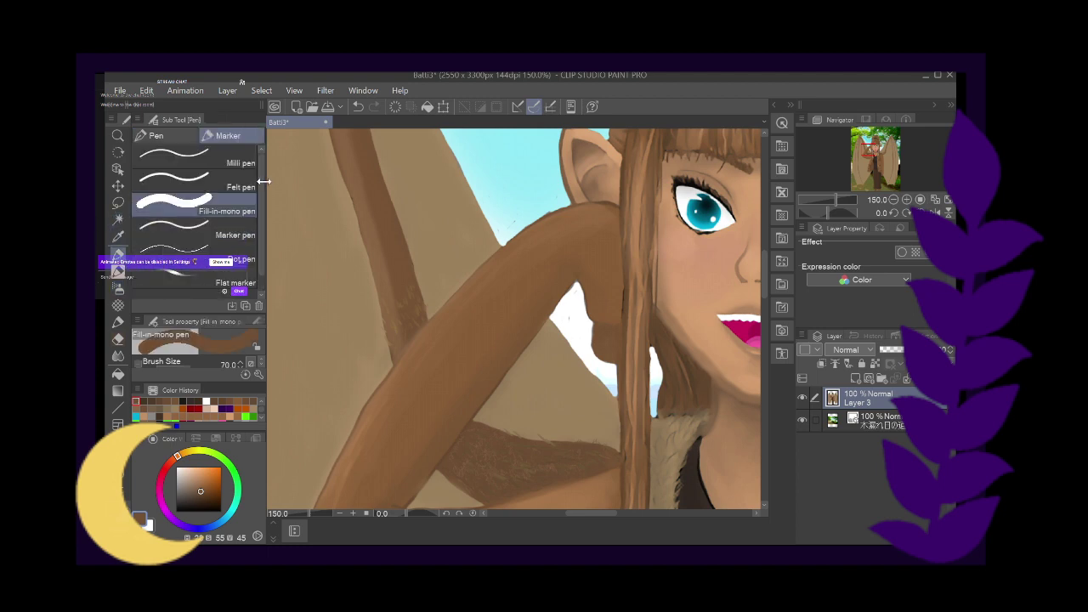
click(153, 135)
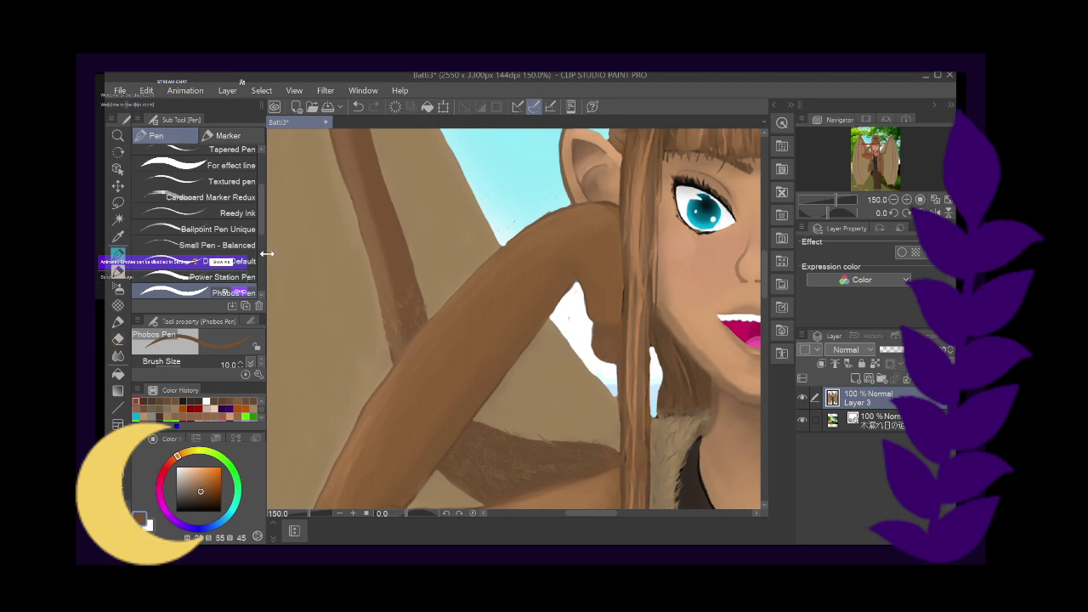
click(118, 305)
click(241, 154)
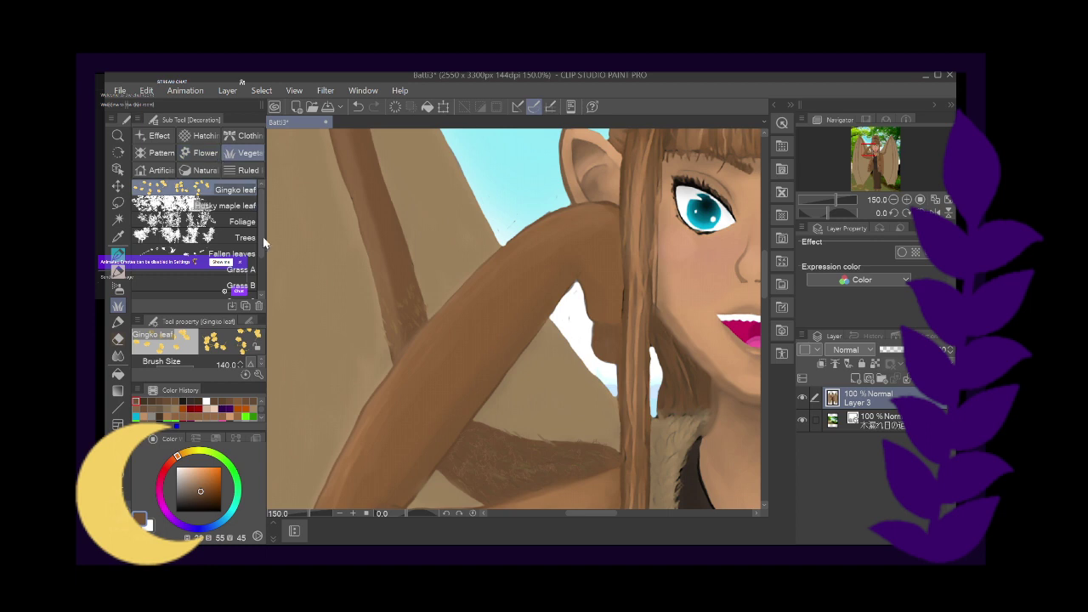
drag(258, 210, 256, 234)
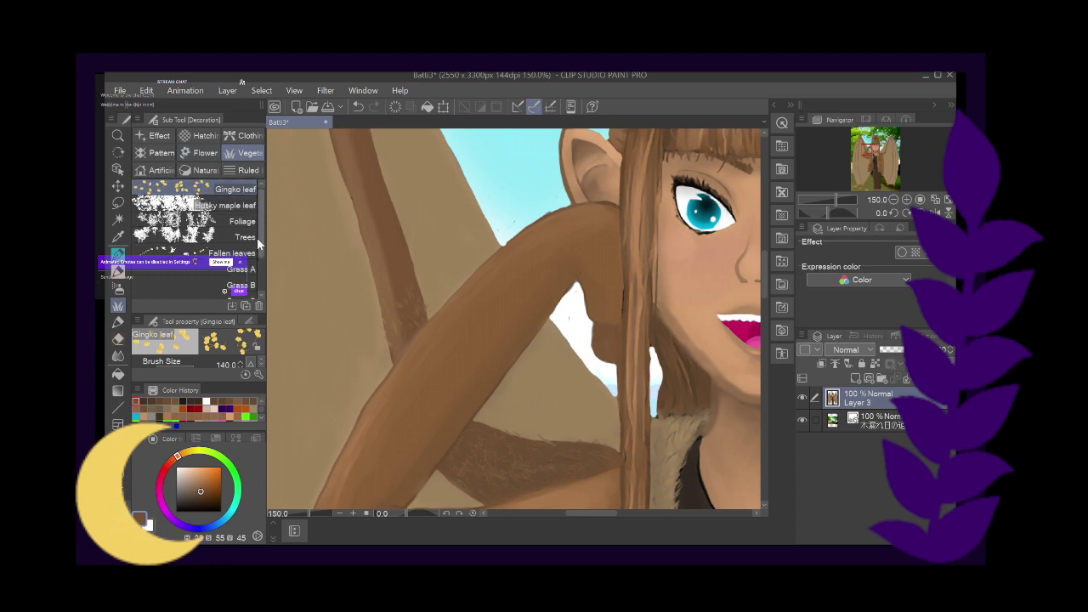
scroll(258, 239, down, 3)
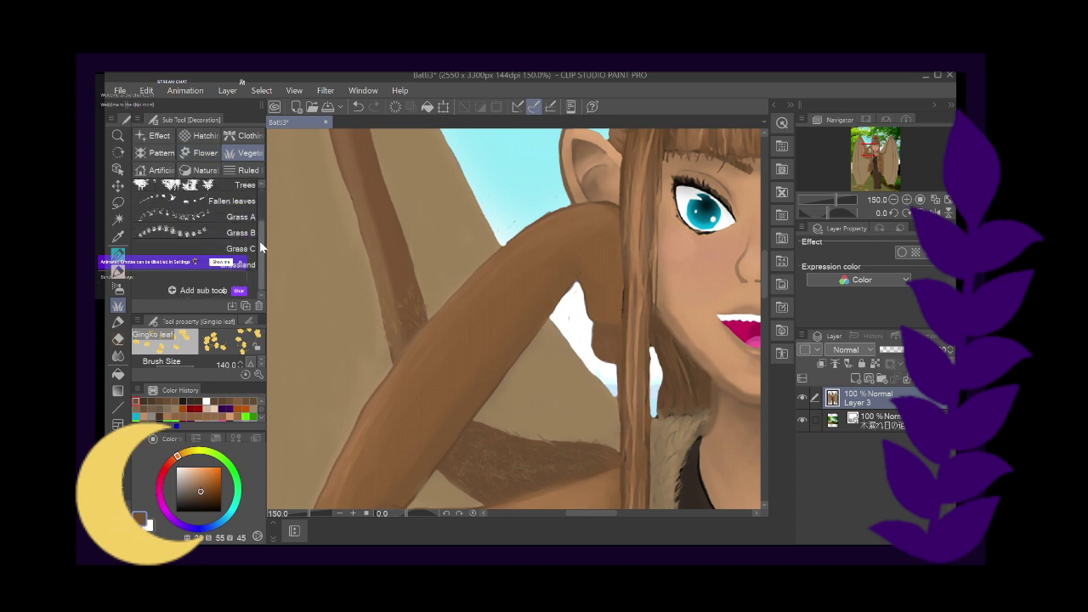
scroll(256, 220, up, 3)
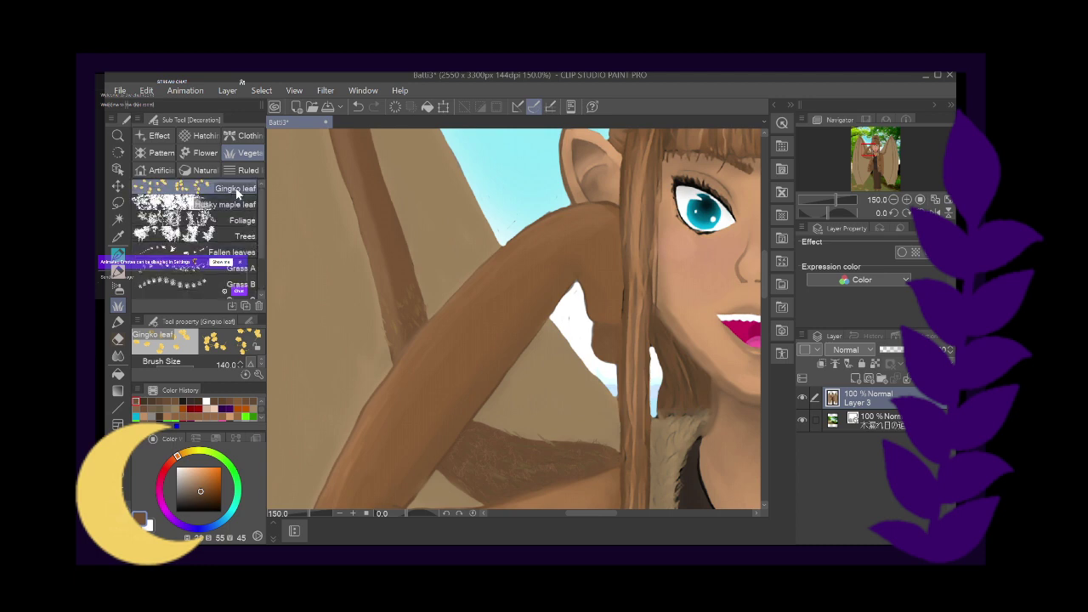
Try the Gingko leaf decoration brush on the figure's bent brown sleeve, undoing each test mark
click(339, 513)
click(339, 512)
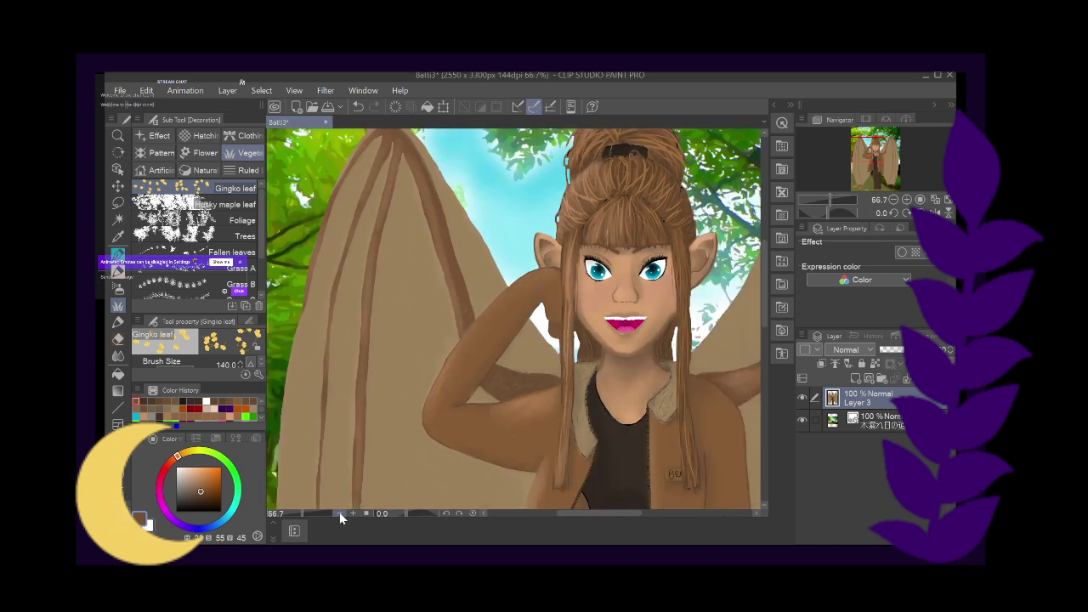
click(660, 195)
click(524, 410)
click(360, 109)
click(549, 403)
click(357, 108)
click(542, 387)
click(358, 107)
click(358, 106)
Look over the Artificial and Clothing decoration brushes, plus the Blend and Eraser tools, for a usable texture
click(170, 154)
click(161, 170)
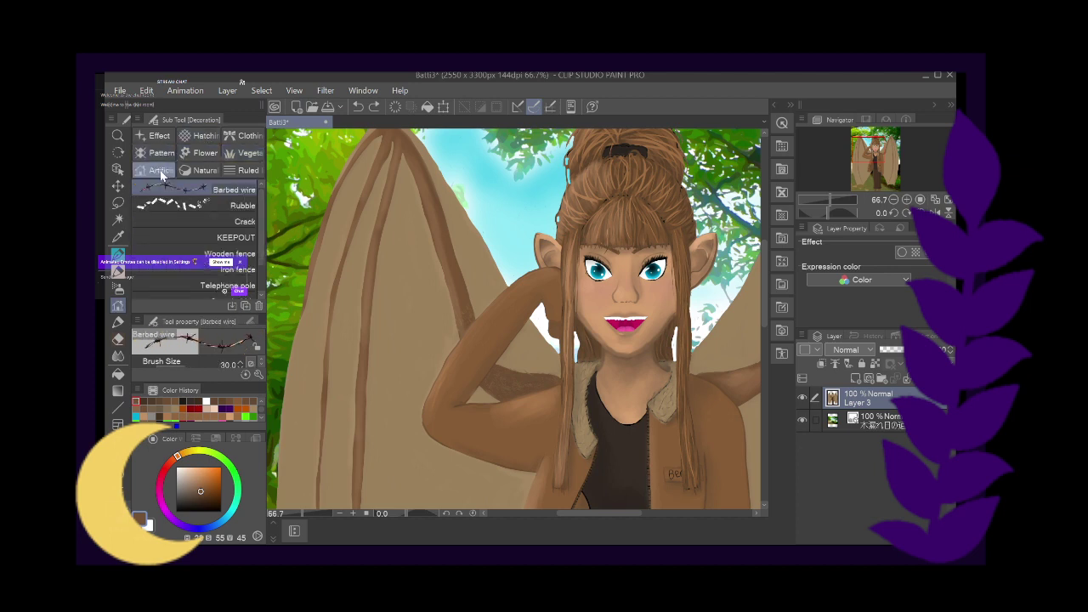
click(242, 171)
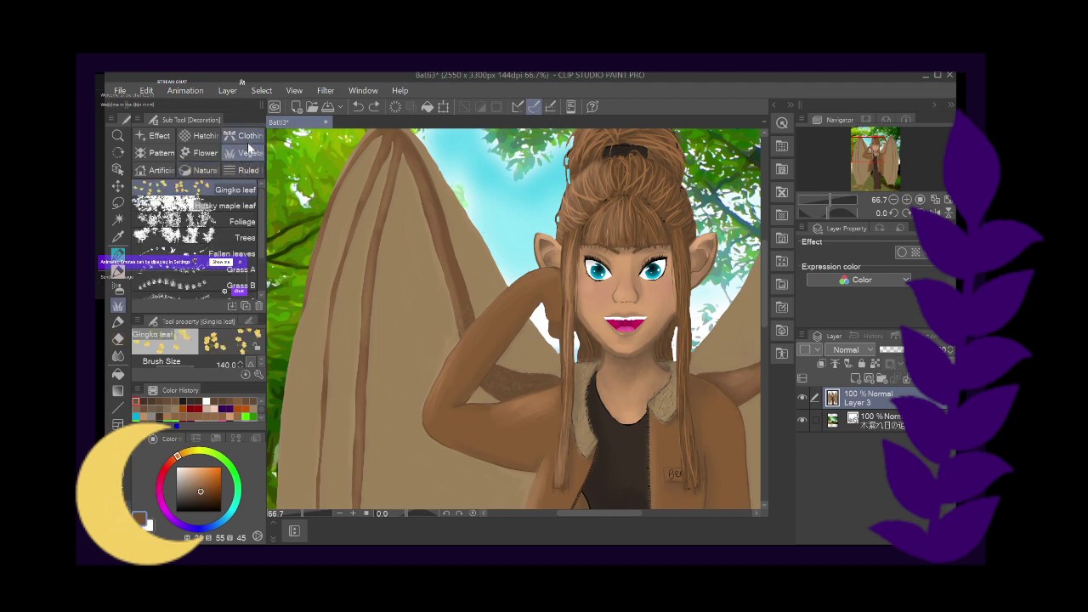
click(245, 138)
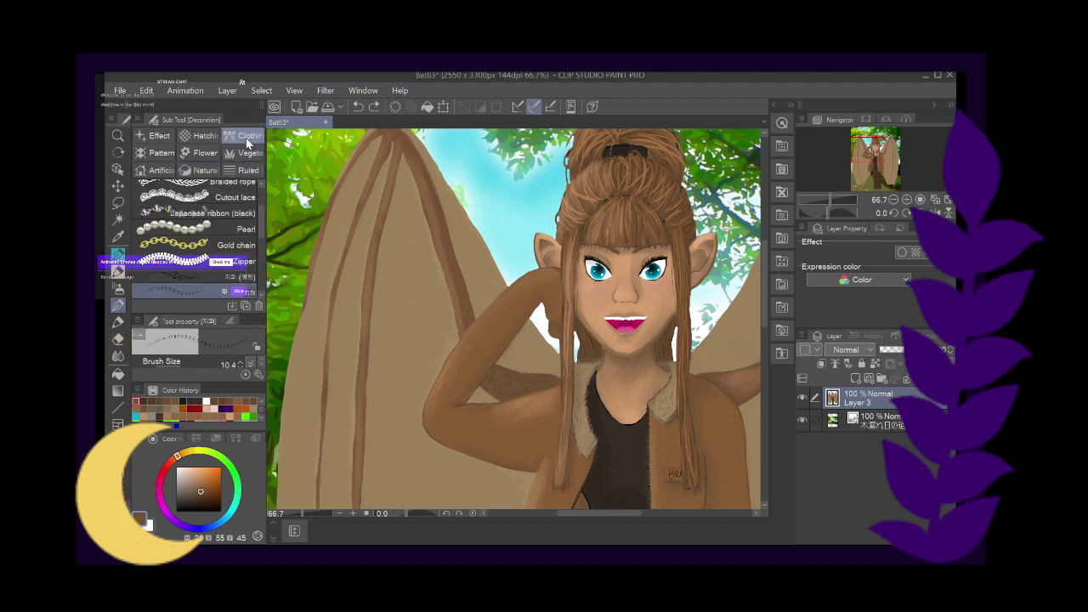
click(118, 355)
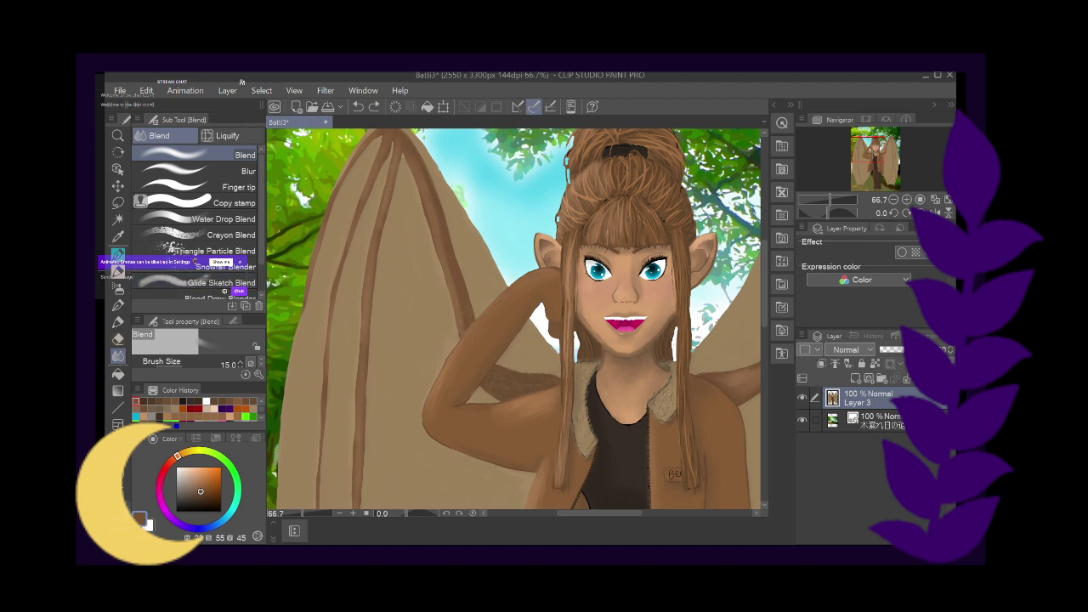
drag(261, 213, 260, 158)
click(118, 340)
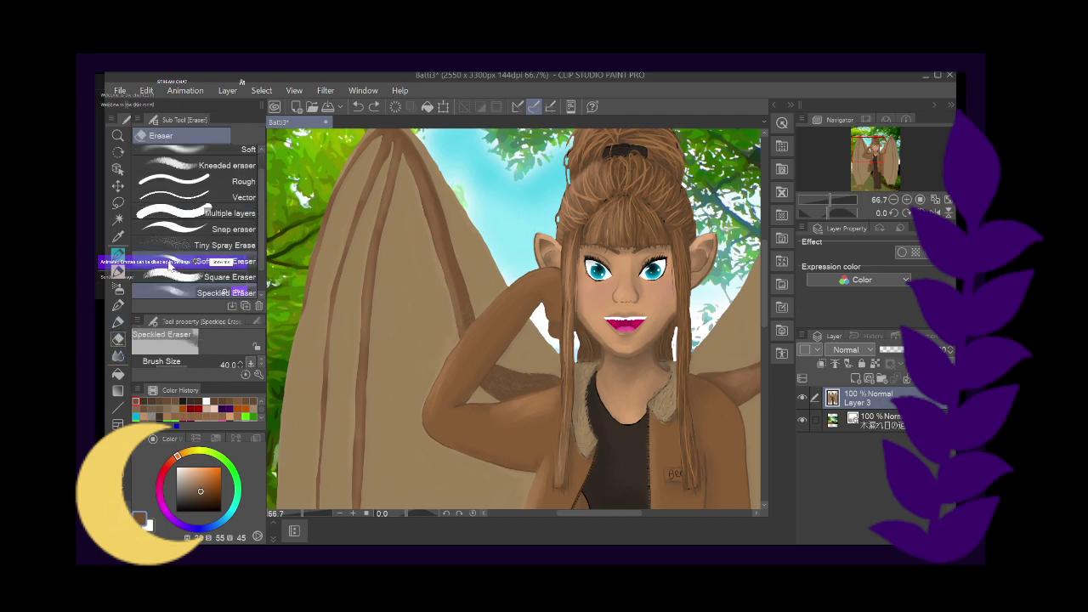
Look through the Watercolor, Realistic, Thick paint, India ink and custom brush groups for a suitable texture brush
click(118, 322)
click(157, 136)
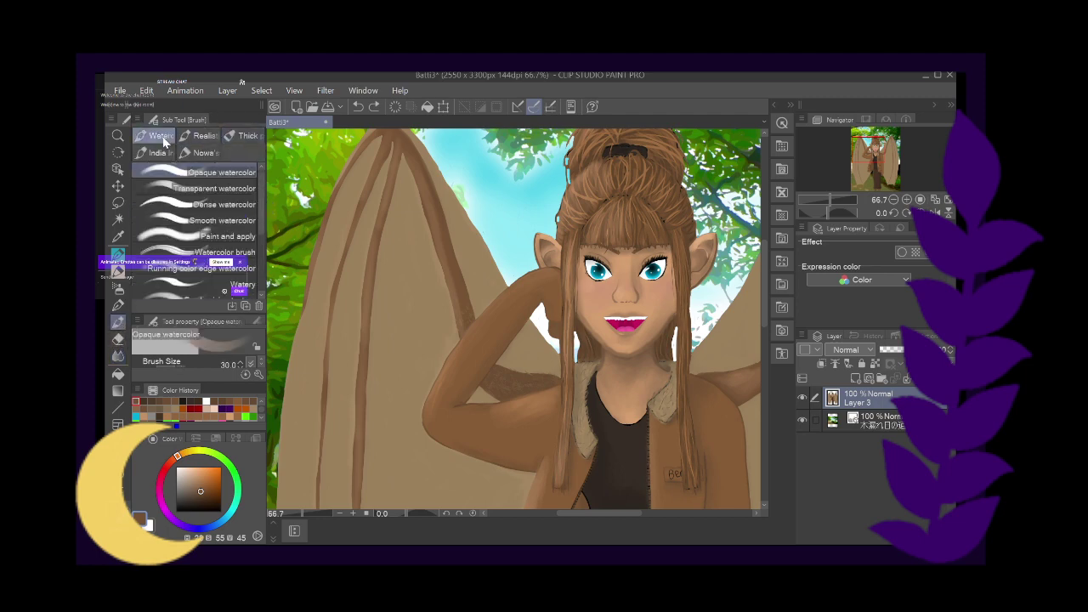
drag(260, 186, 257, 244)
click(188, 135)
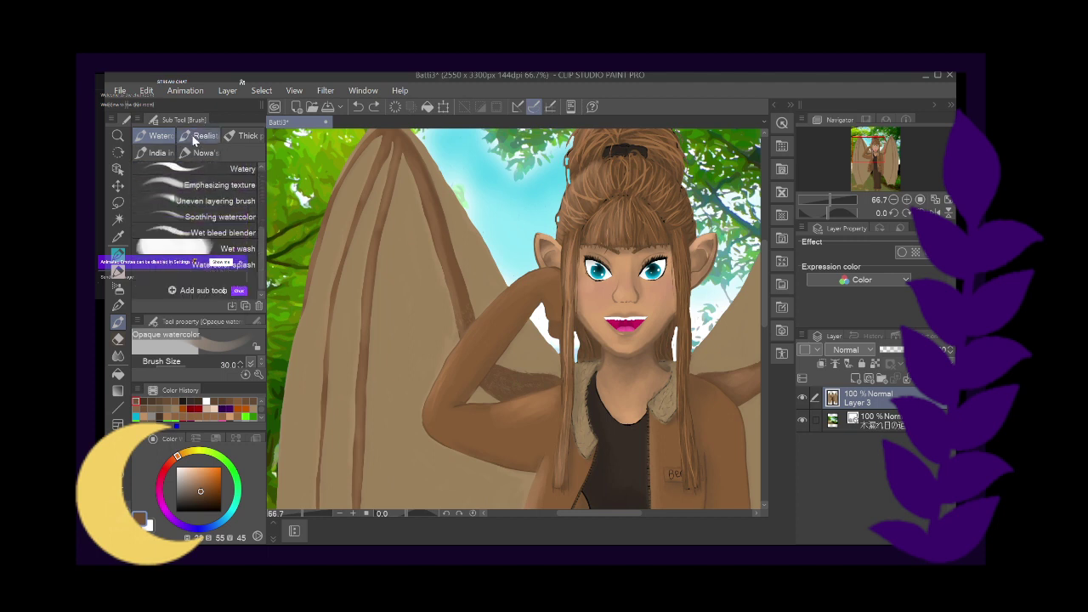
scroll(261, 208, down, 5)
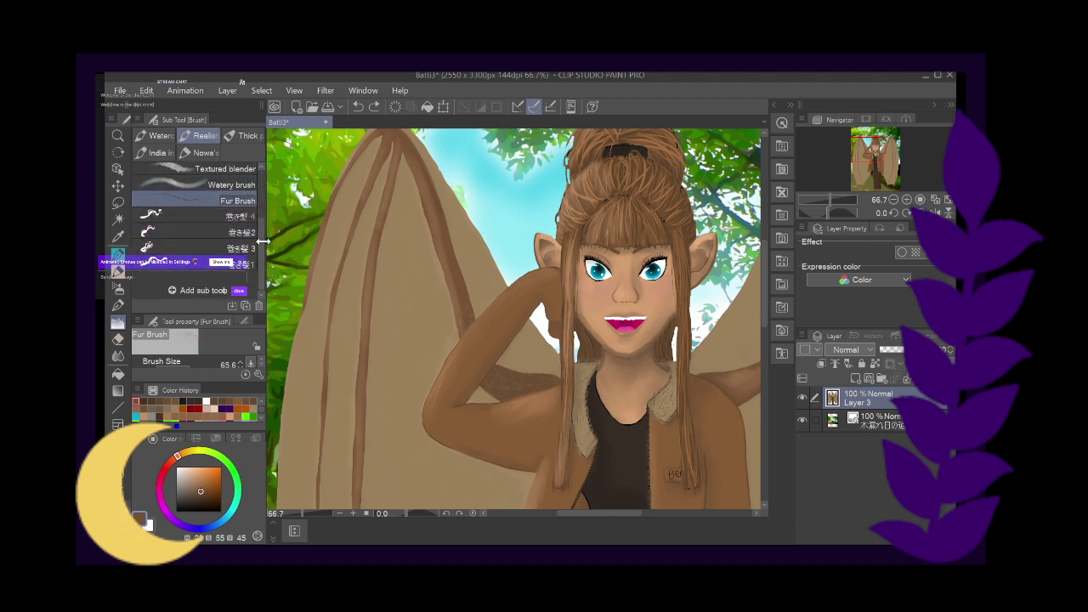
click(247, 136)
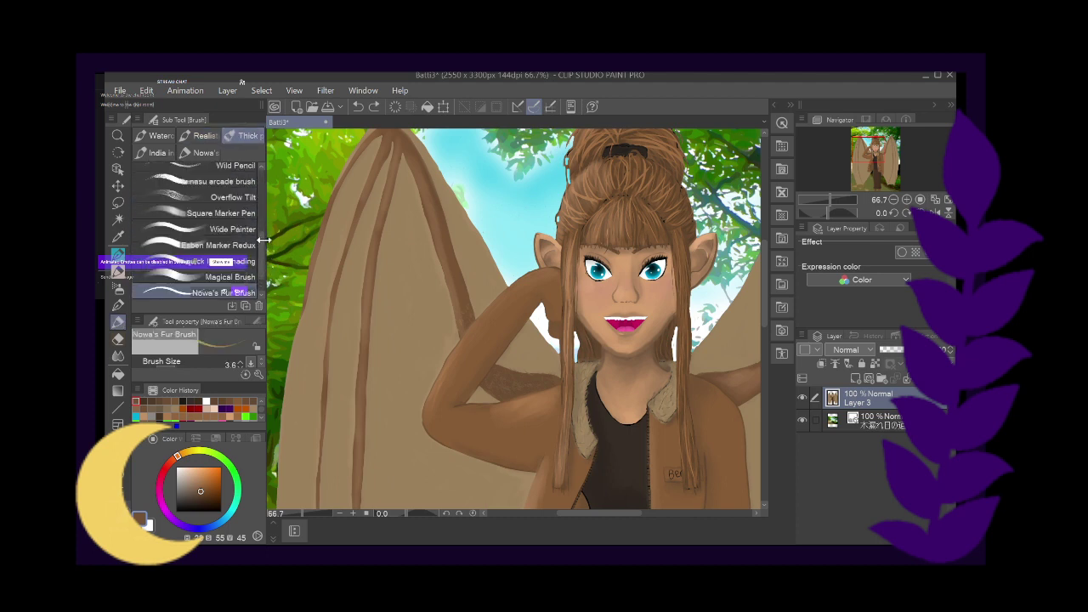
click(157, 152)
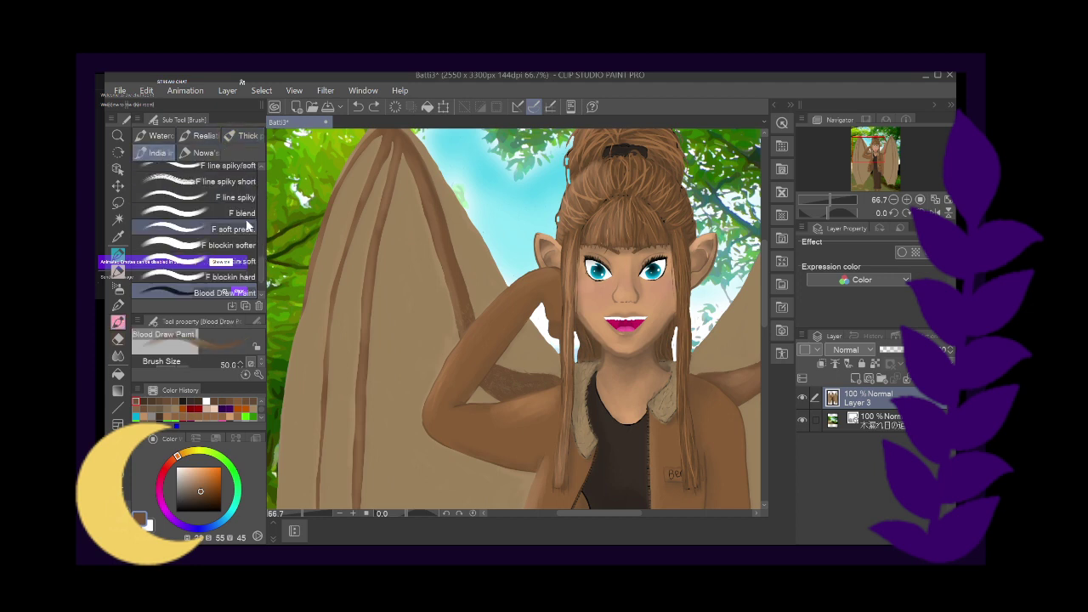
scroll(247, 224, up, 10)
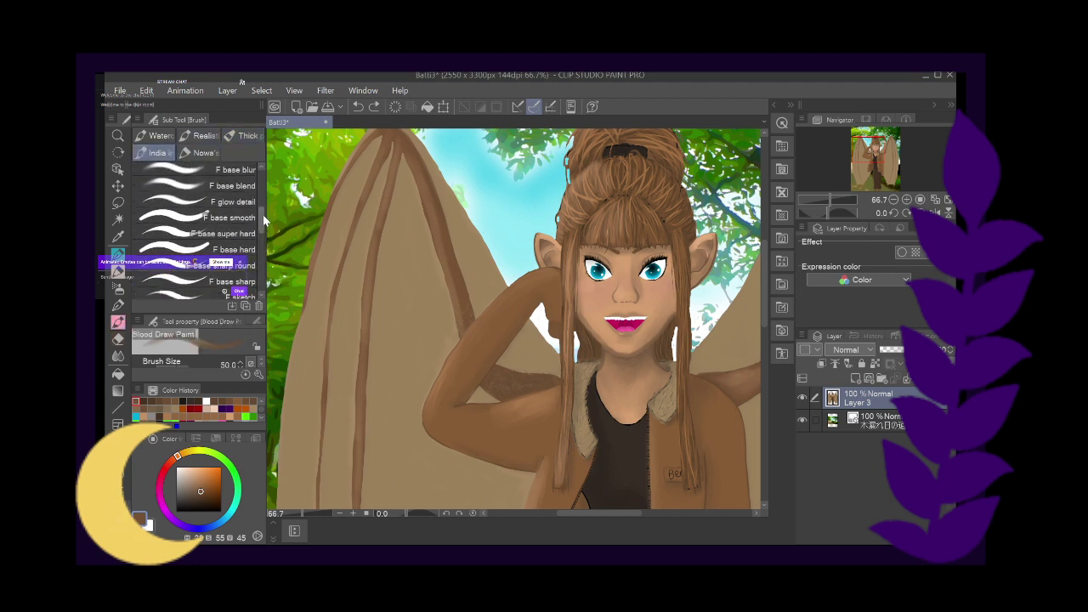
mouse_move(264, 204)
mouse_down()
mouse_move(264, 176)
mouse_move(261, 255)
mouse_up()
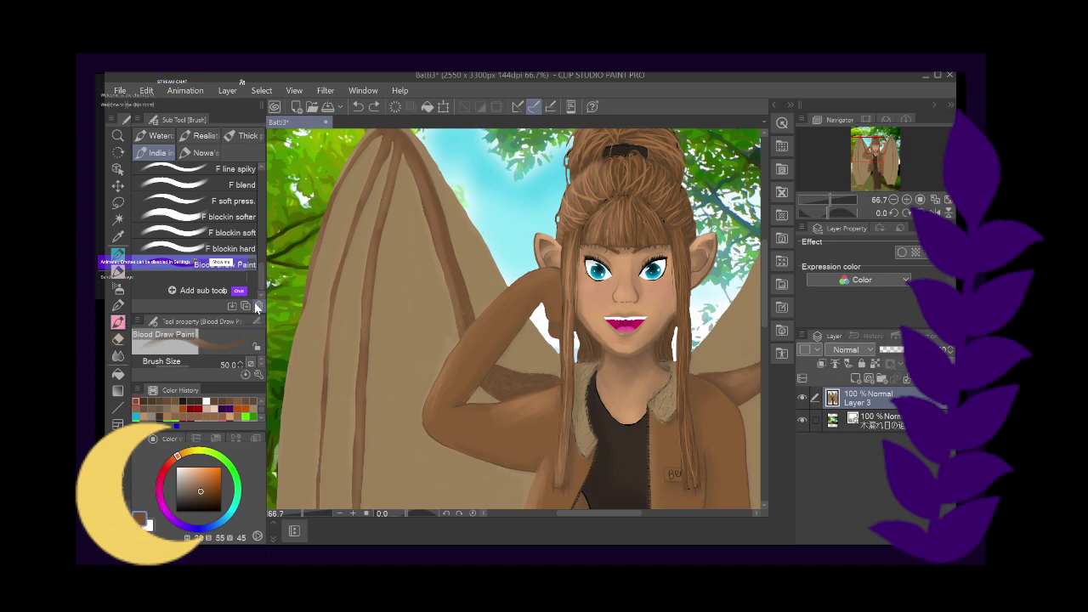
click(204, 152)
click(157, 152)
Check the Pastel and Pencil tools, from Chalk to Flat Paint Maker Sketcher, and the Airbrush tools for a usable texture
click(119, 271)
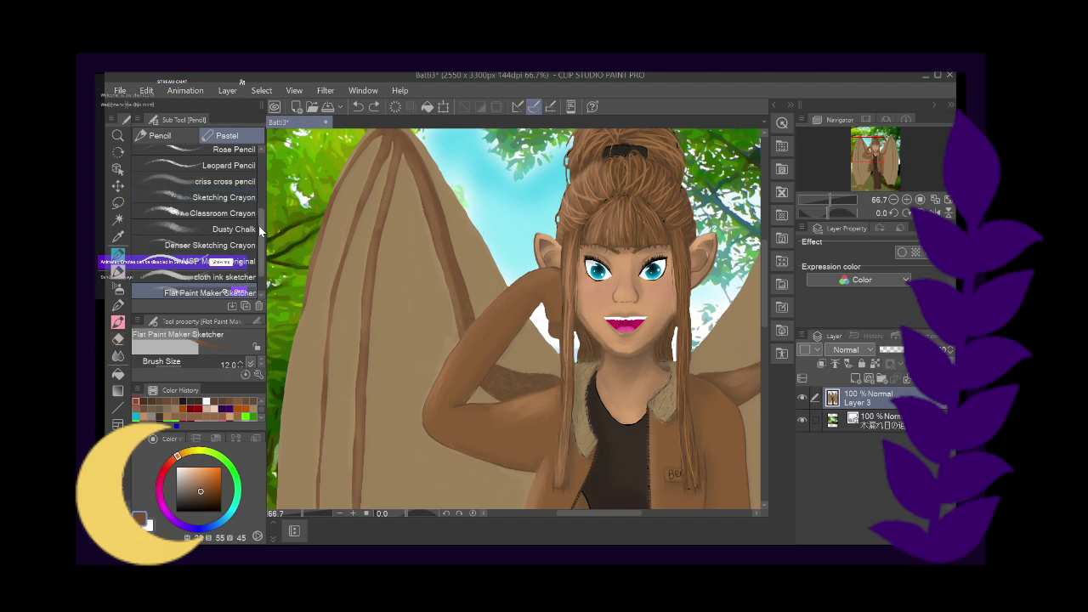
scroll(260, 225, up, 5)
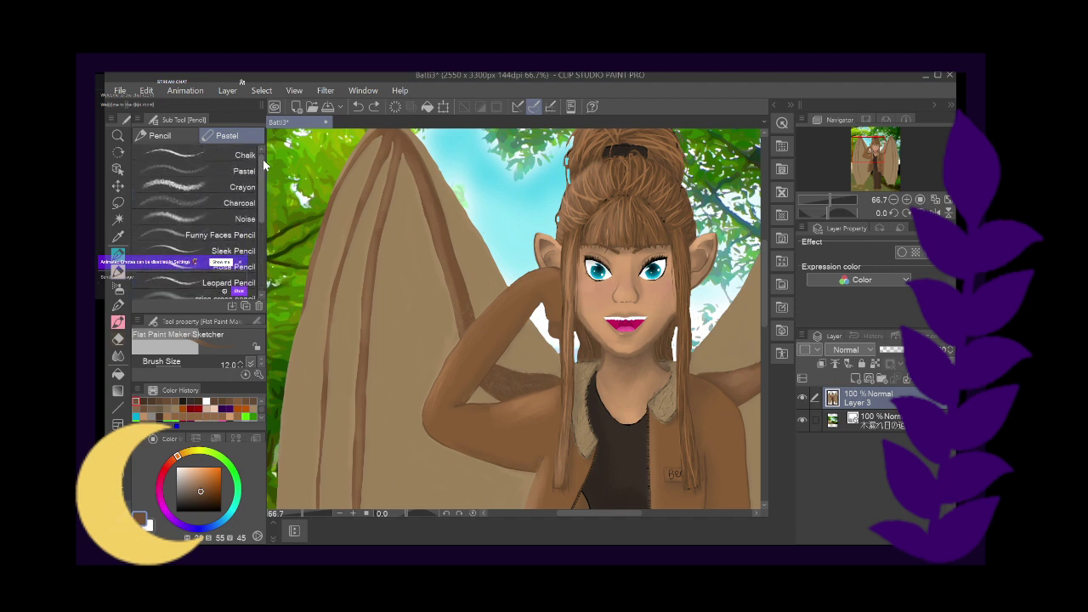
click(165, 136)
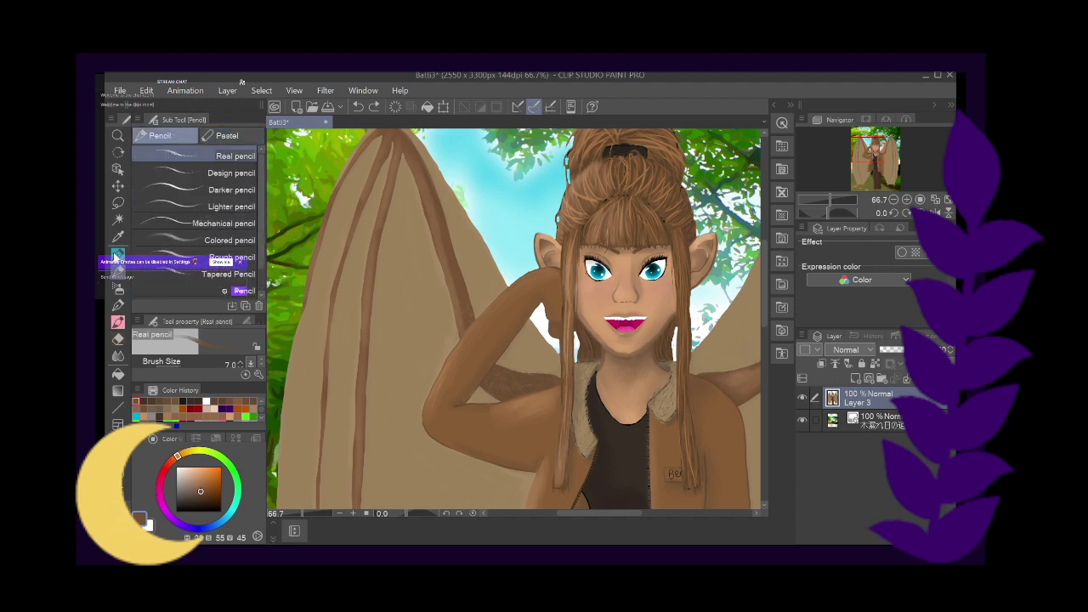
click(228, 135)
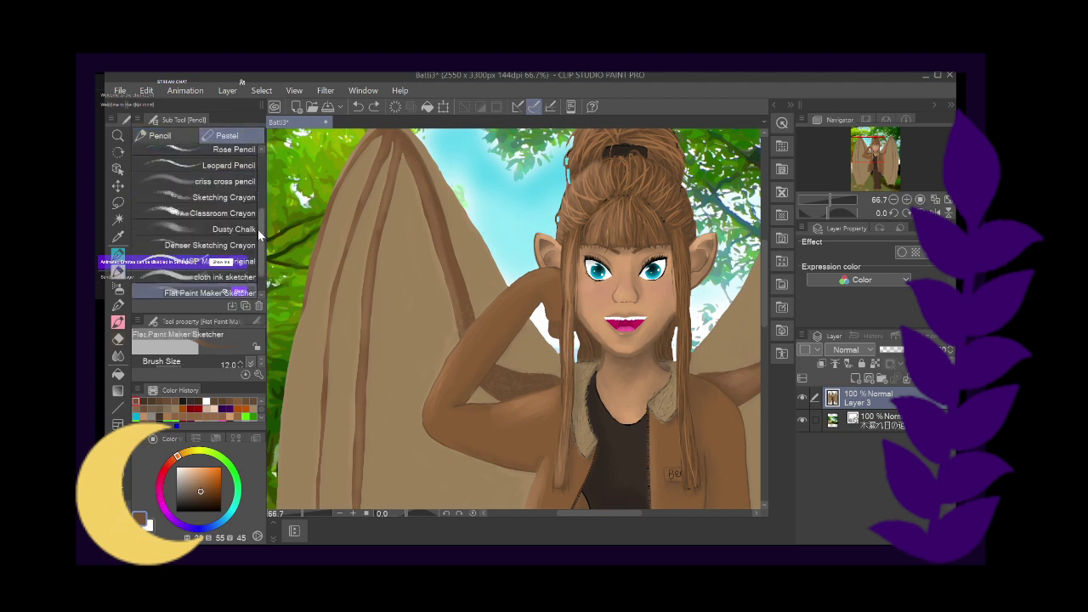
scroll(258, 229, down, 3)
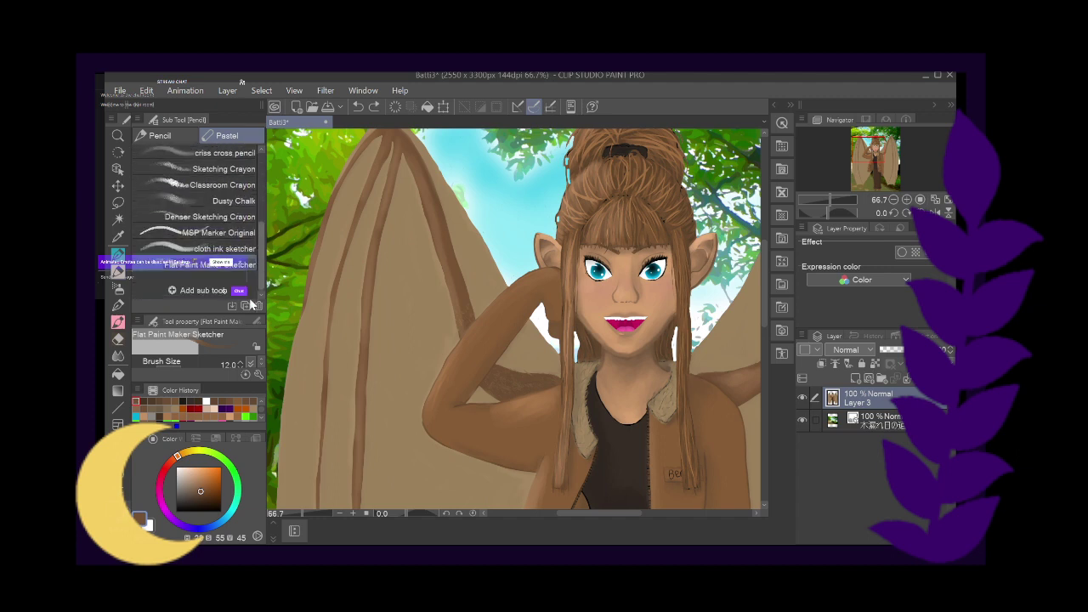
key(b)
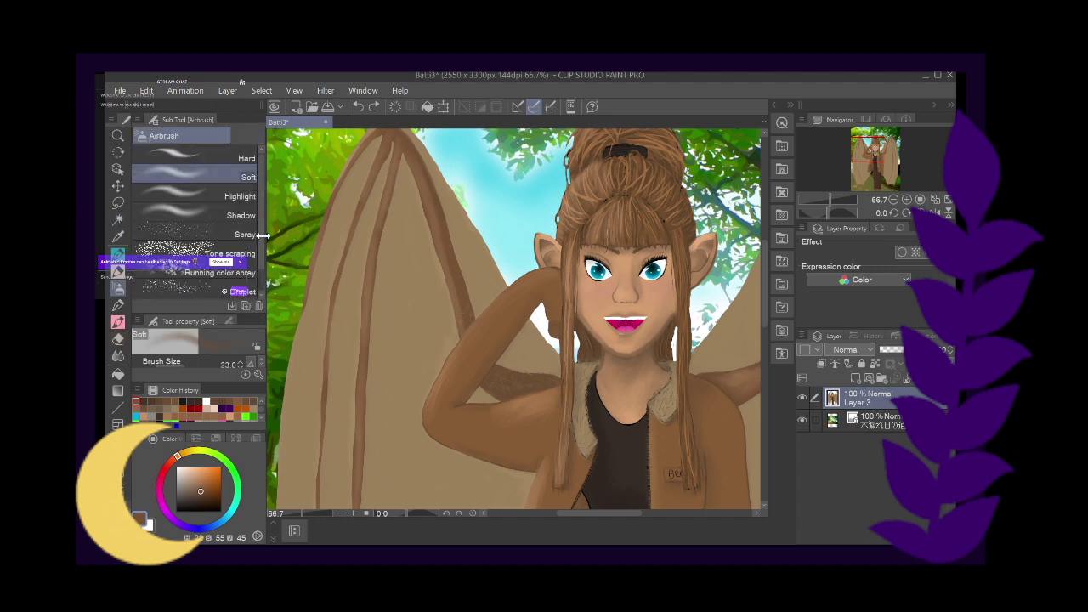
scroll(259, 225, down, 3)
scroll(247, 225, up, 3)
Review the India ink brushes once more, plus the Blend and Liquify tools, for a usable texture
click(119, 323)
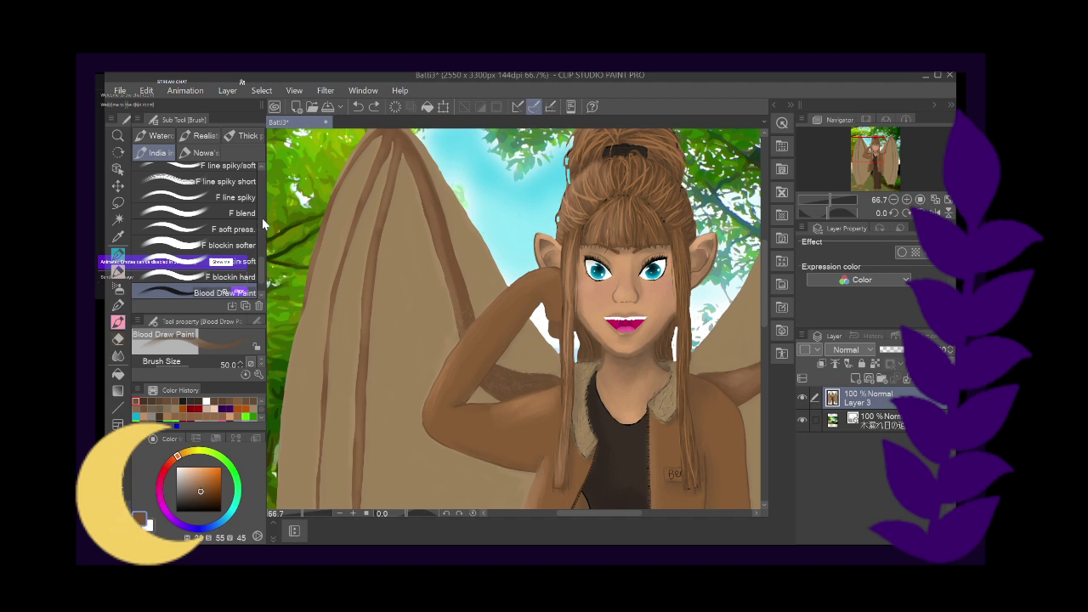
scroll(262, 265, up, 5)
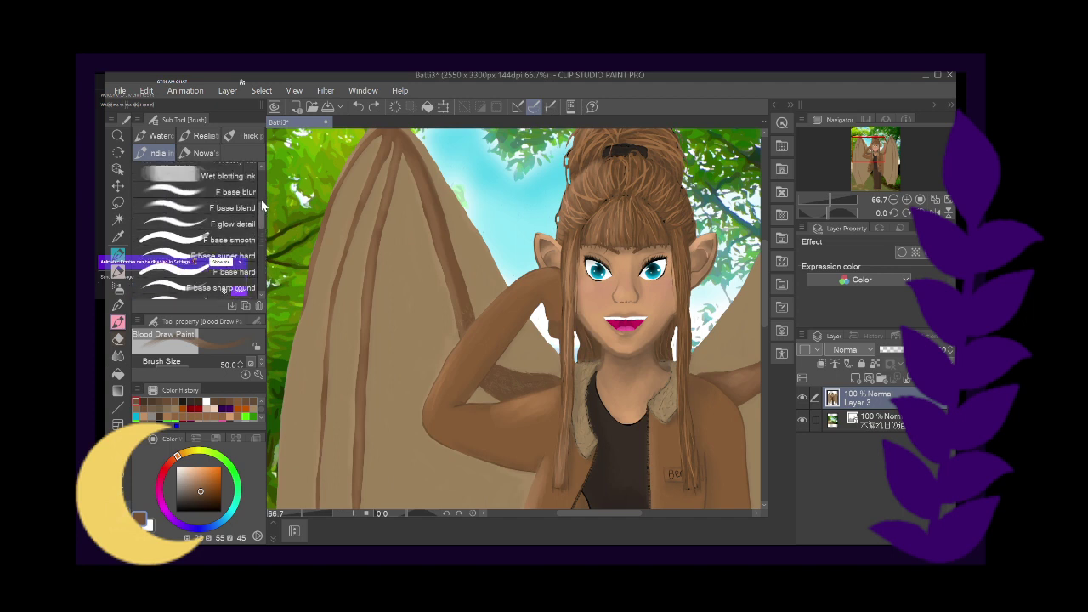
scroll(261, 178, down, 5)
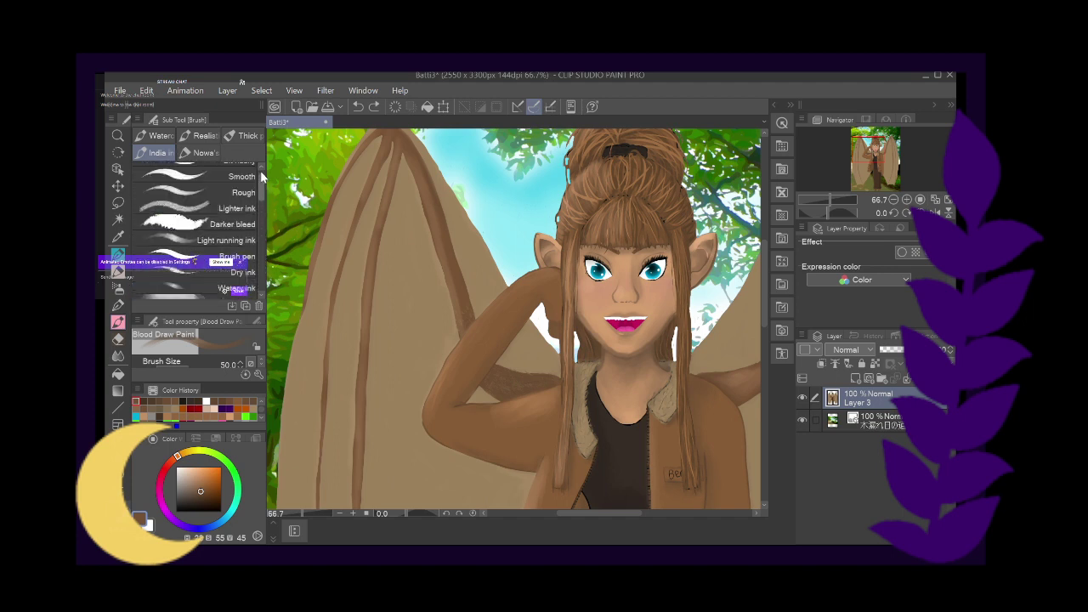
click(118, 356)
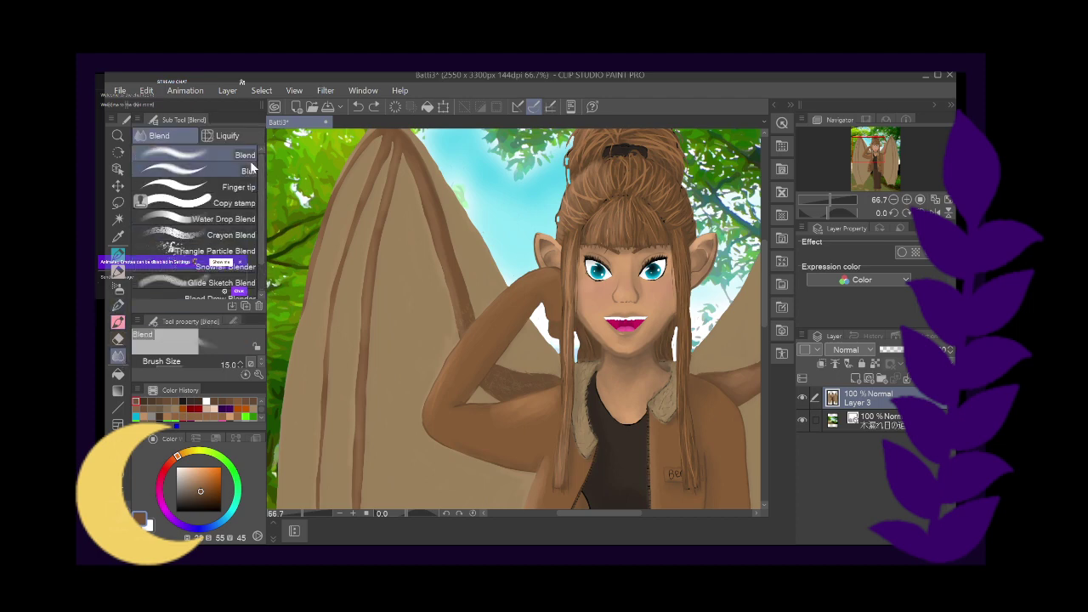
click(216, 133)
click(175, 136)
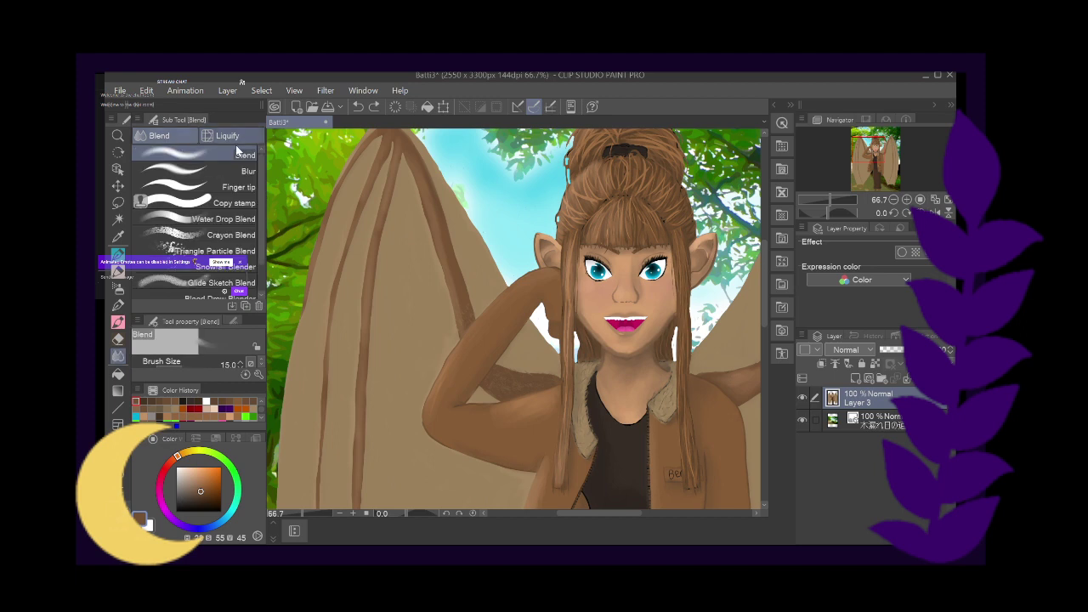
drag(260, 215, 256, 193)
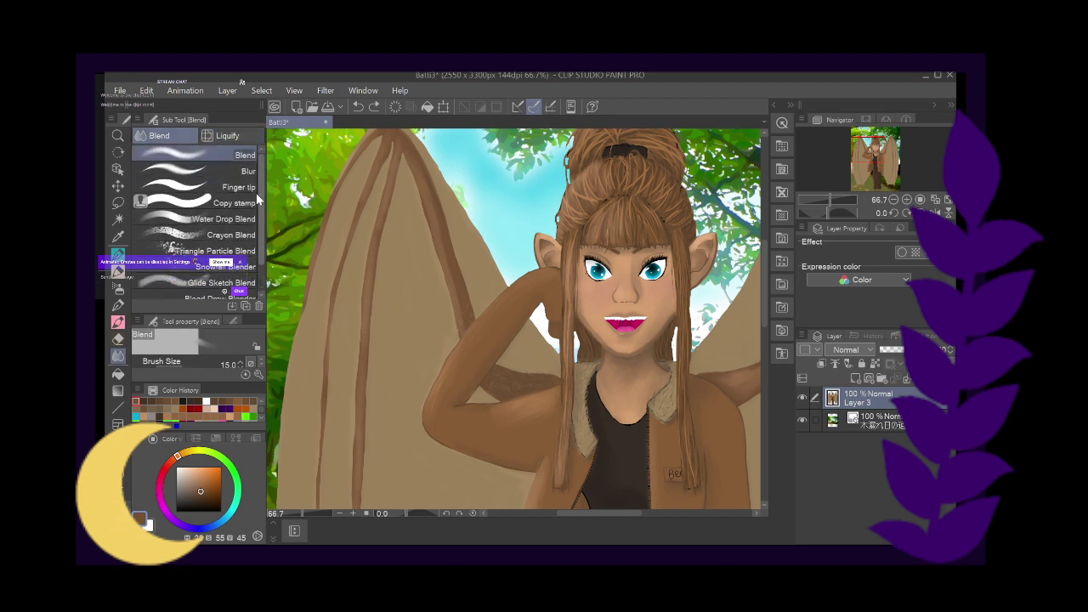
Look over the Hatching, Ruled line, Nature and Artificial decoration brushes for a suitable texture
click(118, 306)
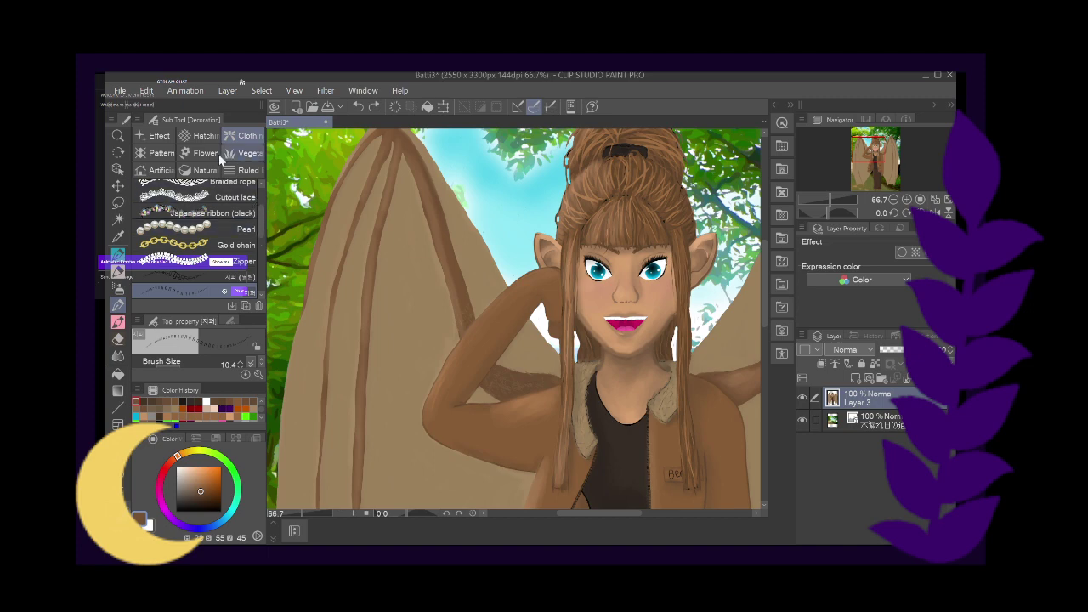
click(202, 136)
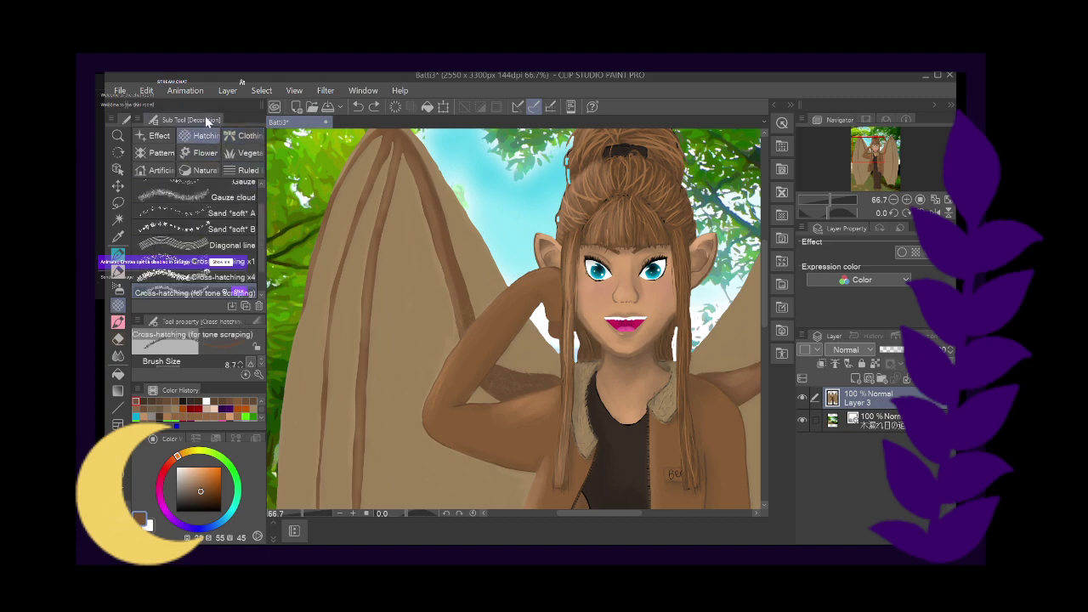
click(247, 170)
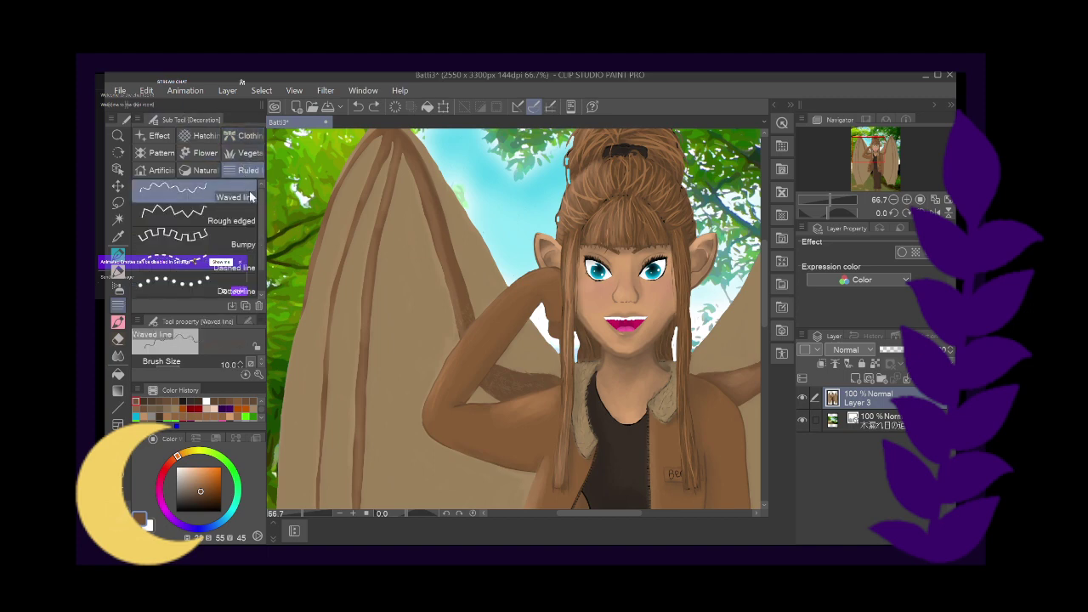
click(218, 154)
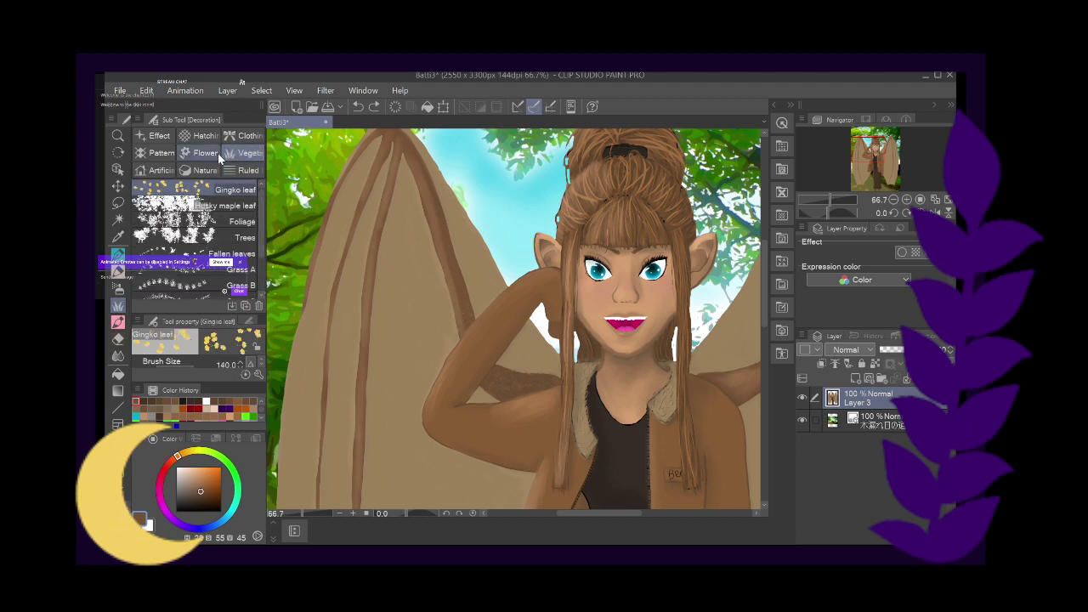
click(204, 170)
scroll(246, 255, down, 3)
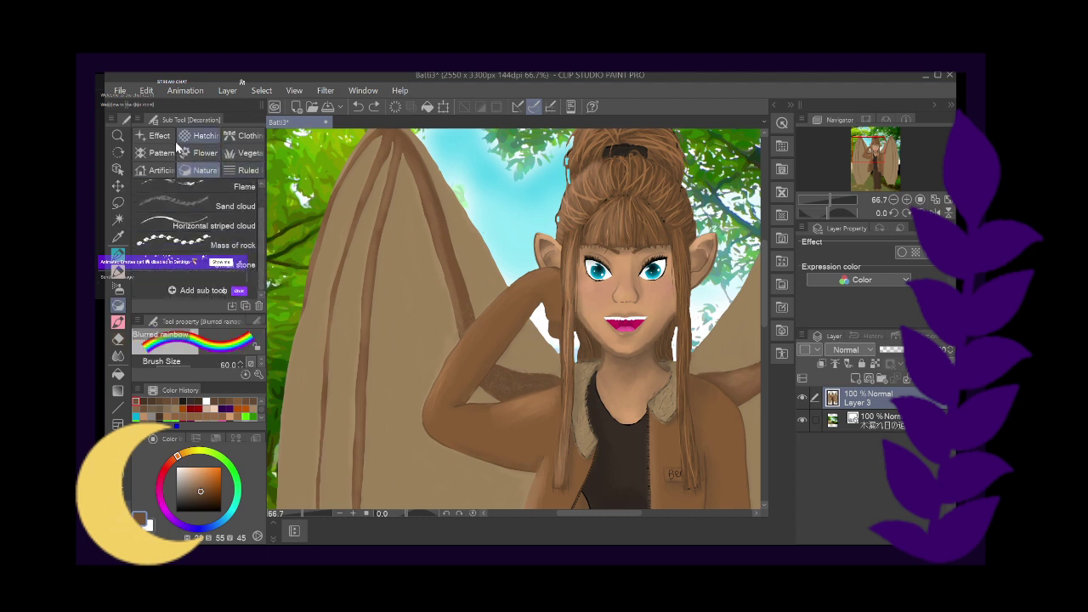
click(157, 170)
scroll(259, 238, down, 3)
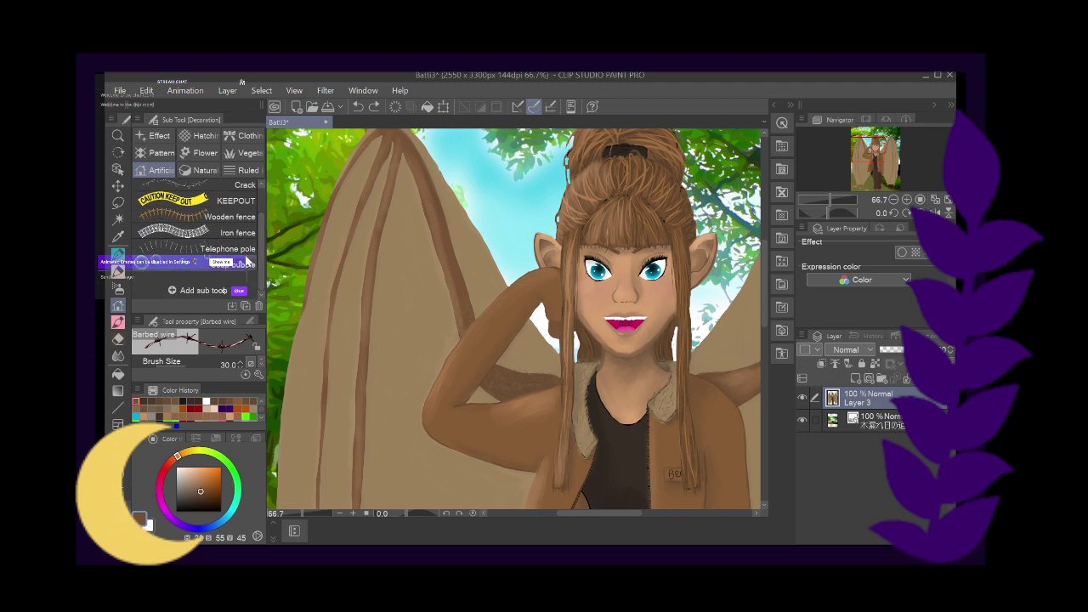
Examine the Vegetation and Flower decoration brushes, including the grass and cherry brushes, for a suitable texture
click(246, 153)
scroll(259, 238, down, 2)
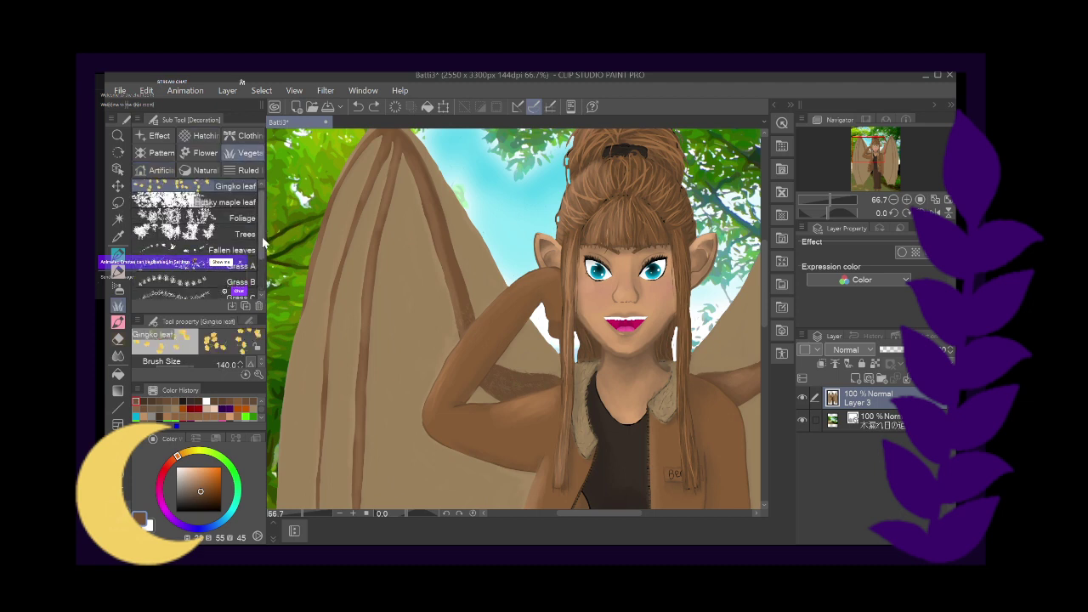
scroll(264, 255, down, 3)
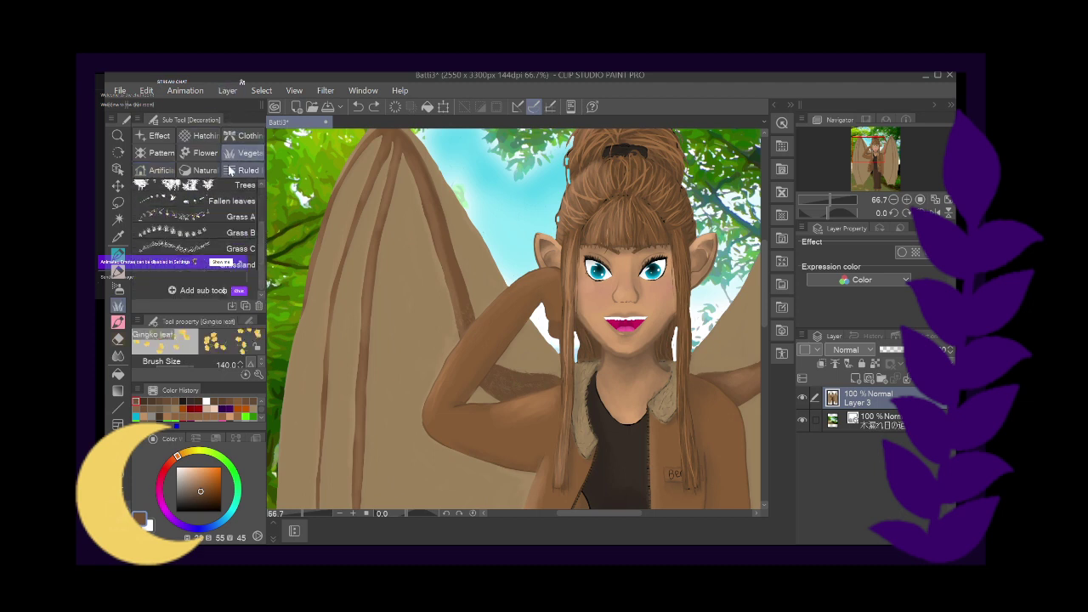
click(205, 152)
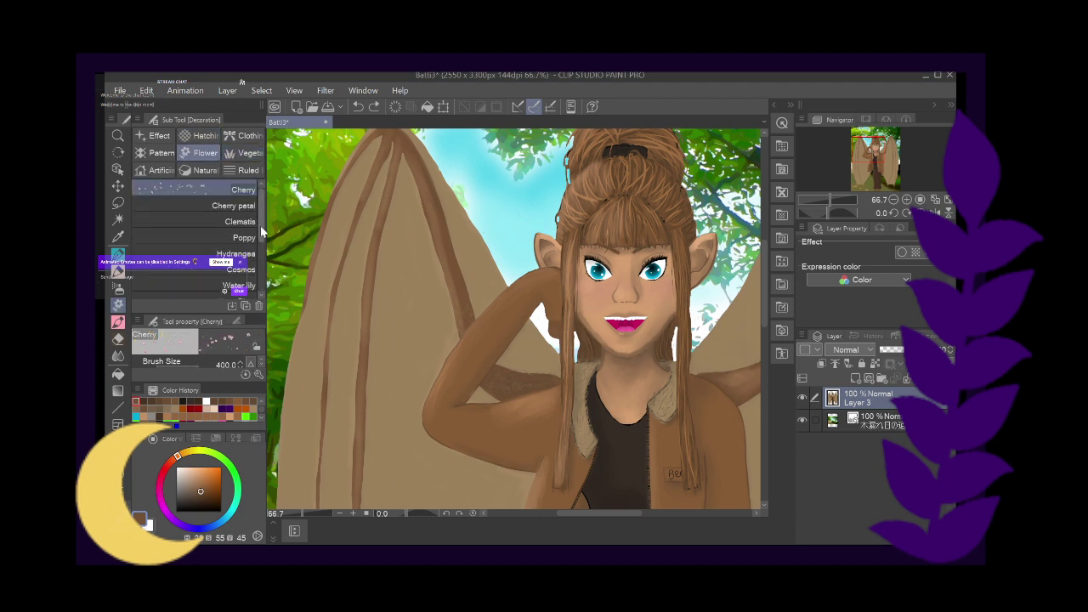
scroll(259, 230, down, 1)
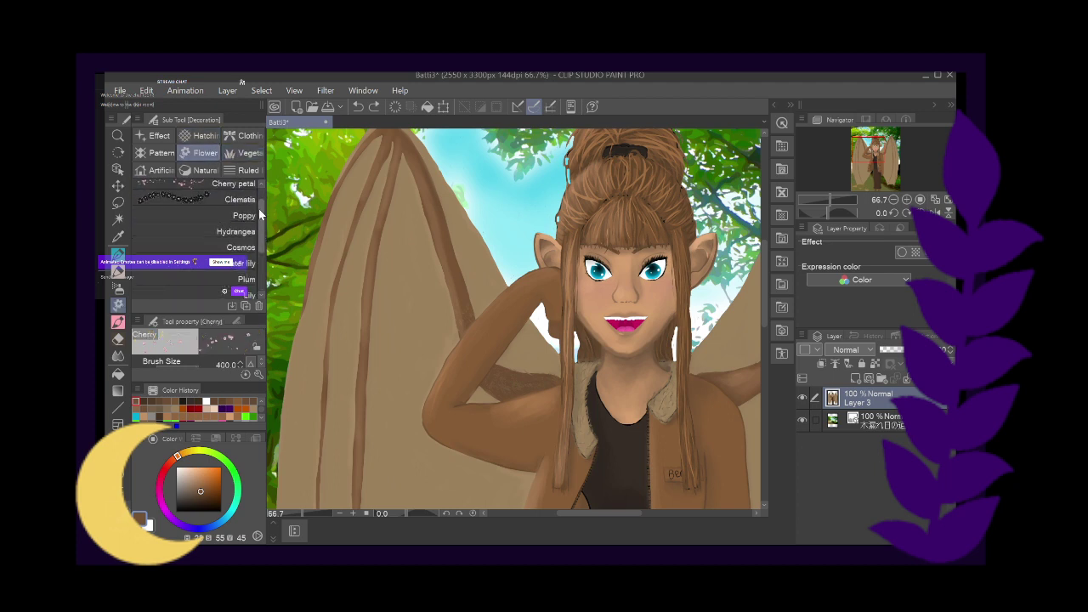
scroll(258, 209, up, 1)
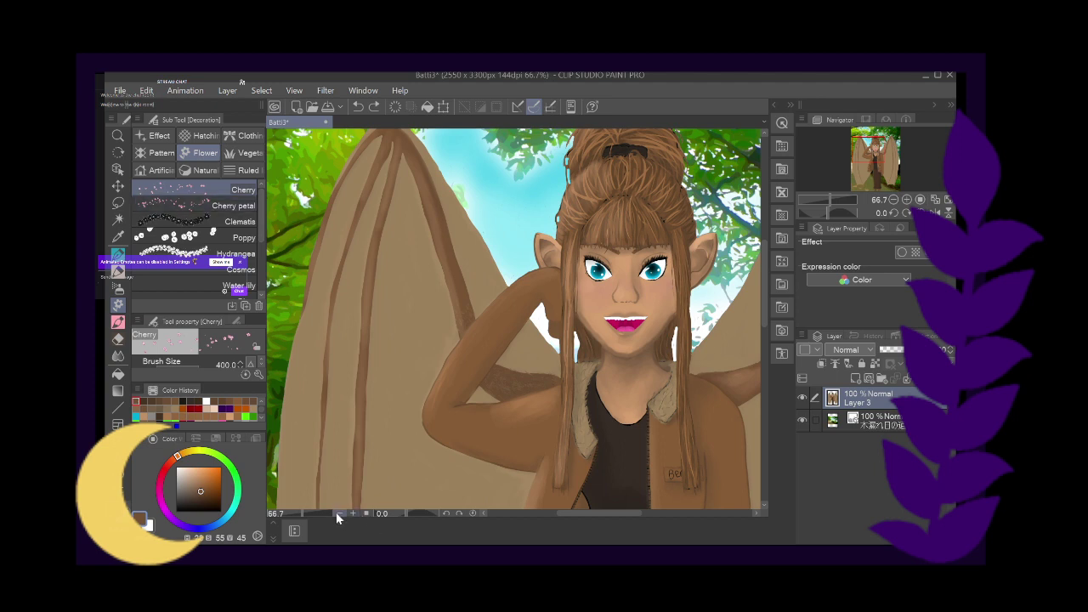
Choose the Freckle brush from the Effect decoration brushes and sample a skin tone beside the girl's eye as its colour
click(156, 136)
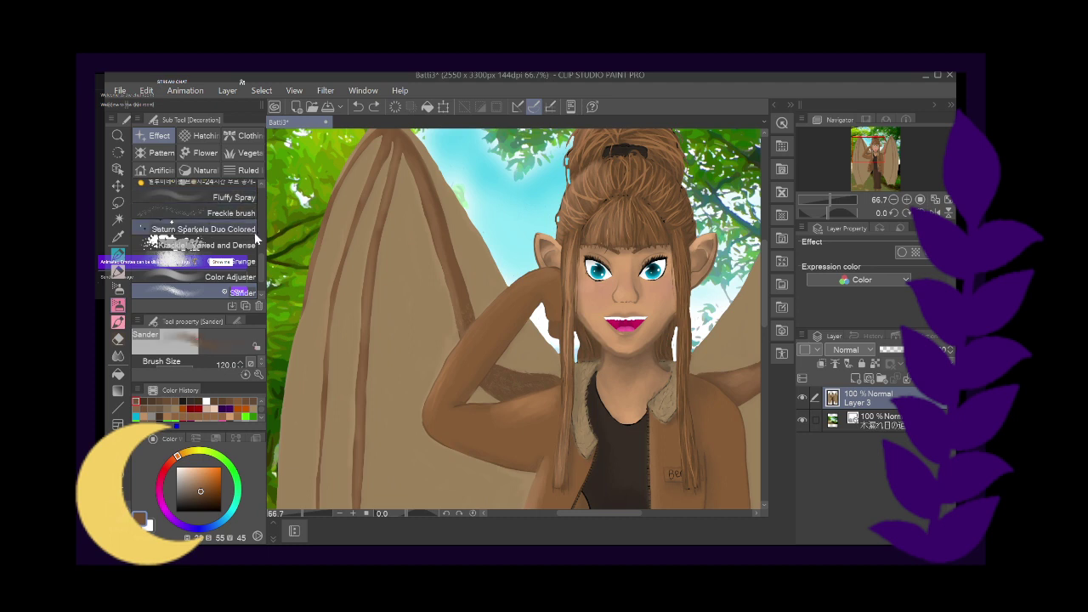
click(223, 201)
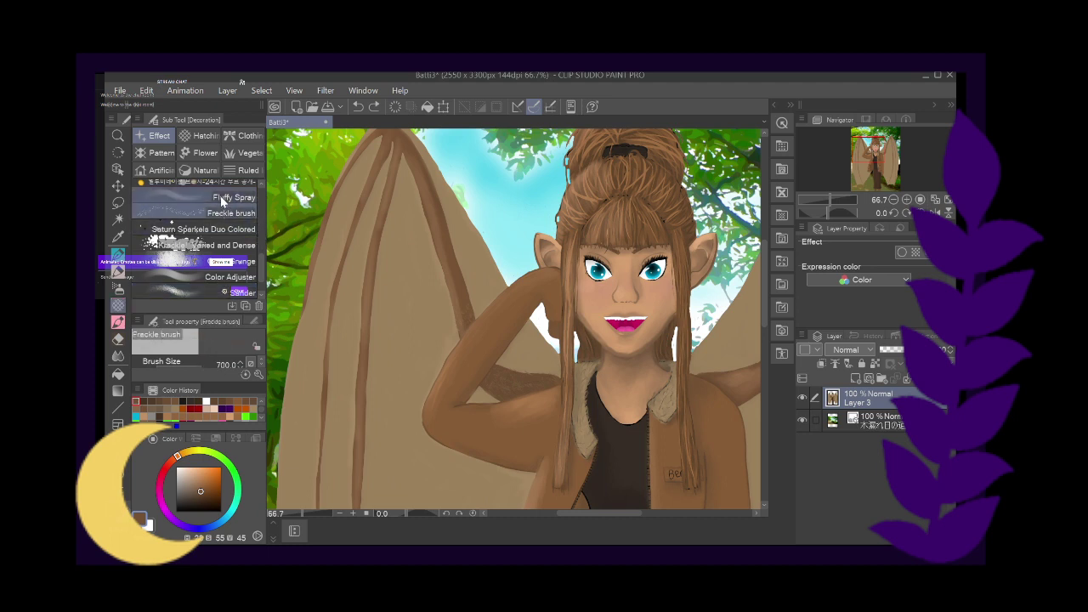
click(119, 237)
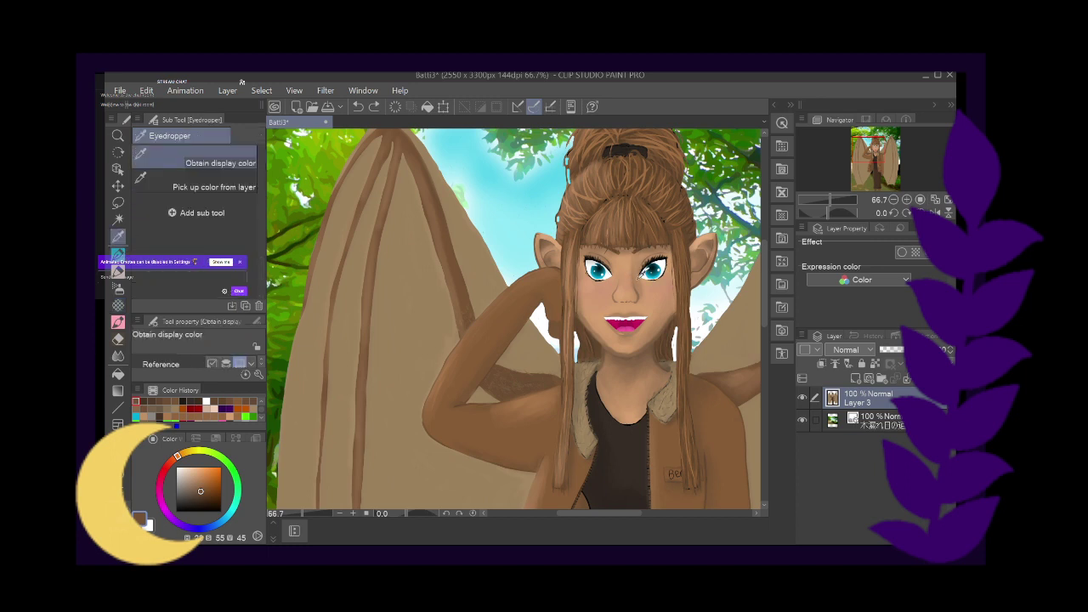
click(641, 278)
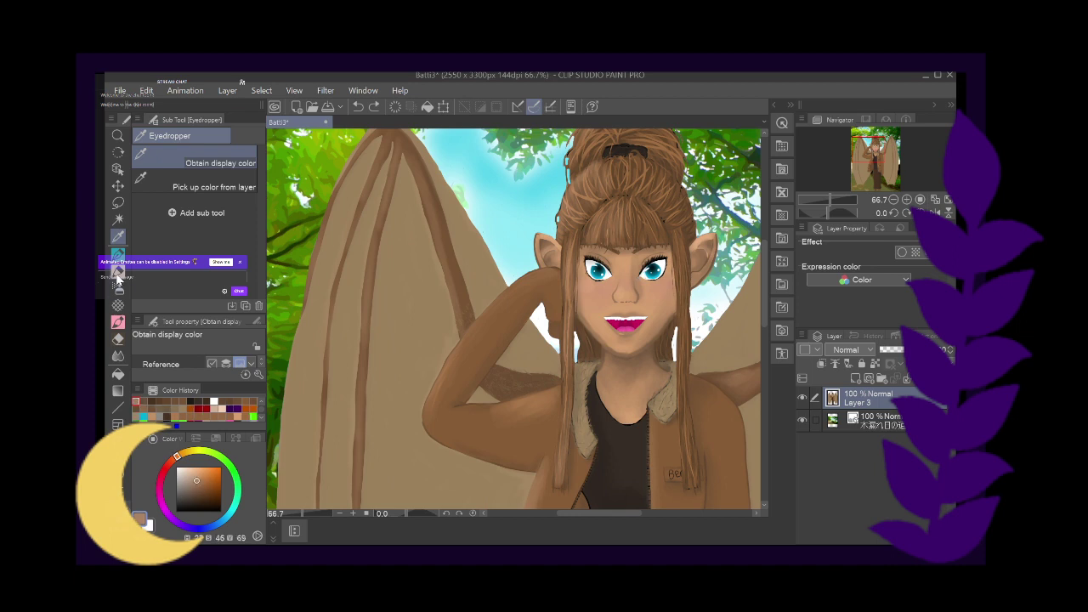
click(118, 306)
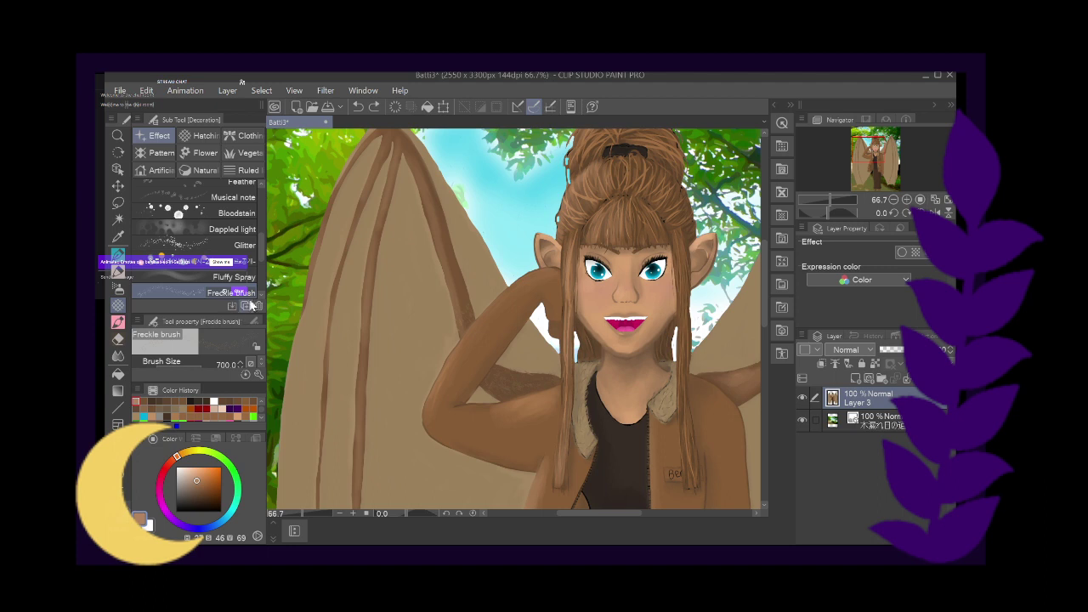
Set the Freckle brush size to 22.9, darken the brown slightly and dab freckles beneath the girl's eye
click(352, 513)
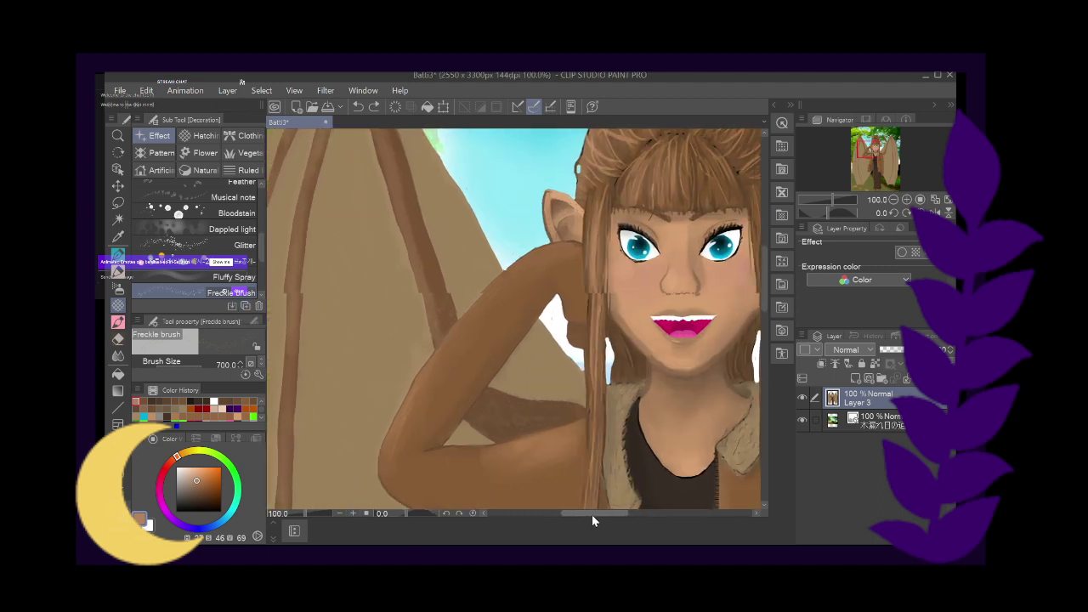
drag(591, 514, 626, 512)
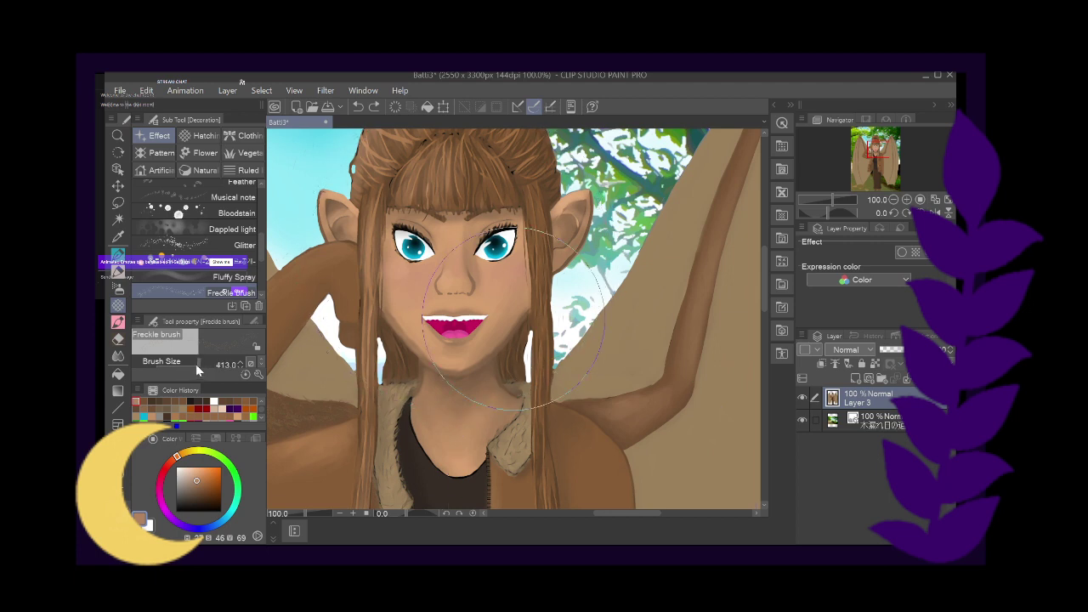
drag(197, 365, 178, 366)
drag(175, 365, 184, 368)
drag(197, 479, 197, 481)
click(415, 276)
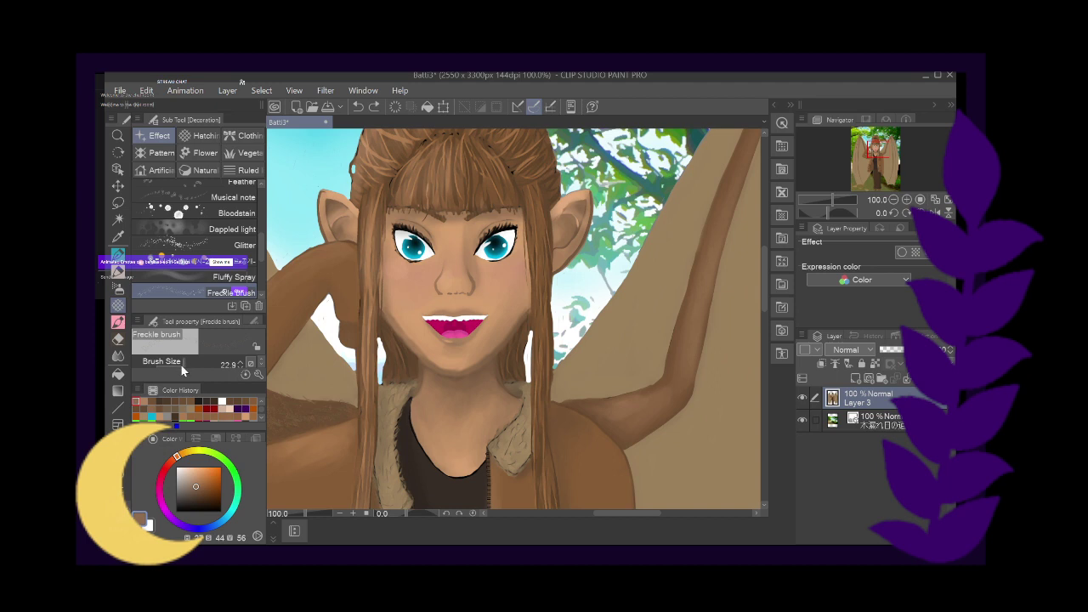
Set the Freckle brush size to 60.1 and paint freckles from one cheek across the girl's nose
drag(180, 364, 187, 362)
drag(434, 279, 484, 286)
Try extra freckle strokes near the girl's ear and over her chin, and undo the recent strokes
drag(350, 206, 345, 205)
click(360, 108)
drag(509, 319, 451, 377)
click(357, 106)
click(358, 107)
click(359, 107)
click(358, 106)
Review the whole painting, and browse all materials and the Download folder in the material library for something usable
click(339, 513)
click(338, 513)
click(338, 513)
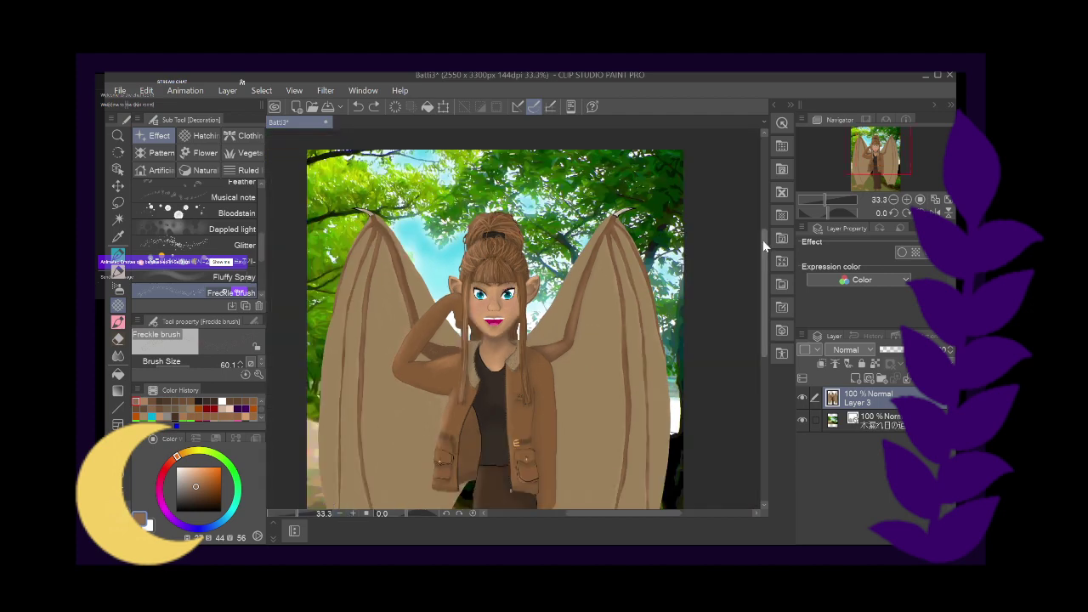
drag(762, 239, 782, 281)
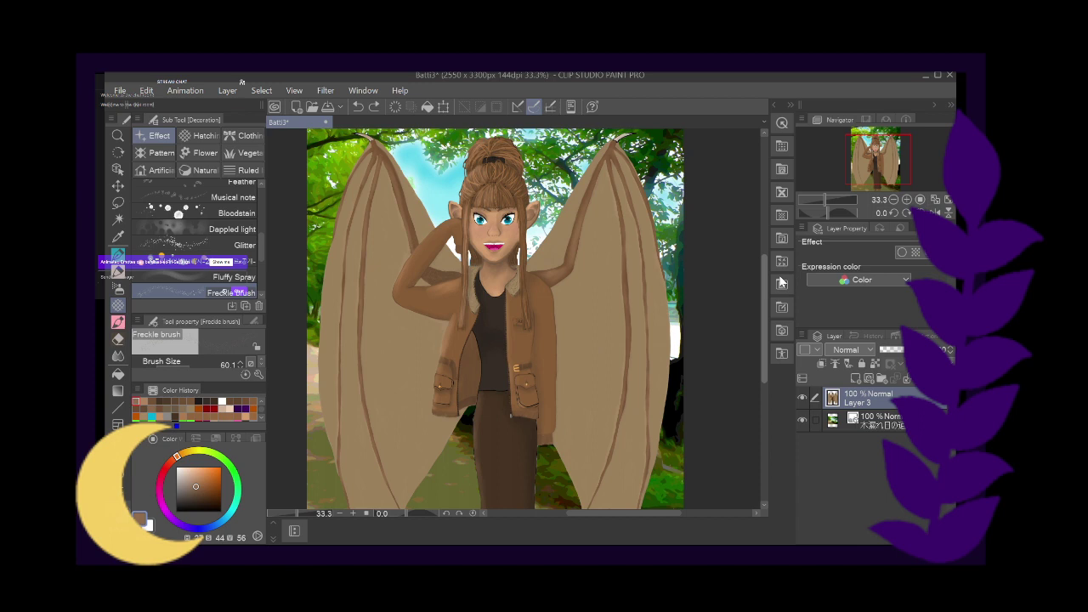
drag(782, 282, 777, 279)
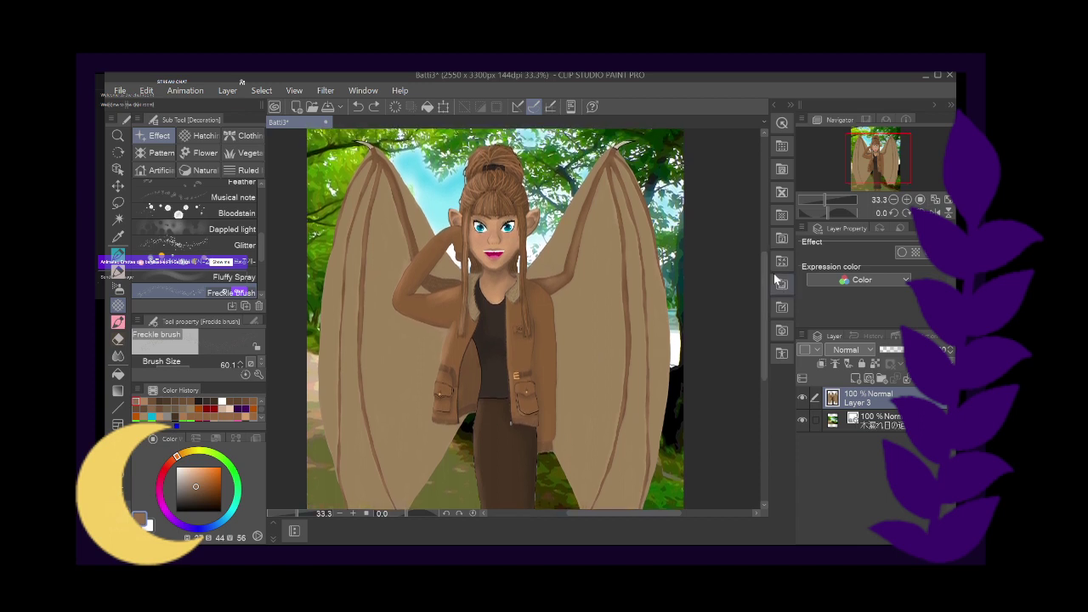
click(782, 148)
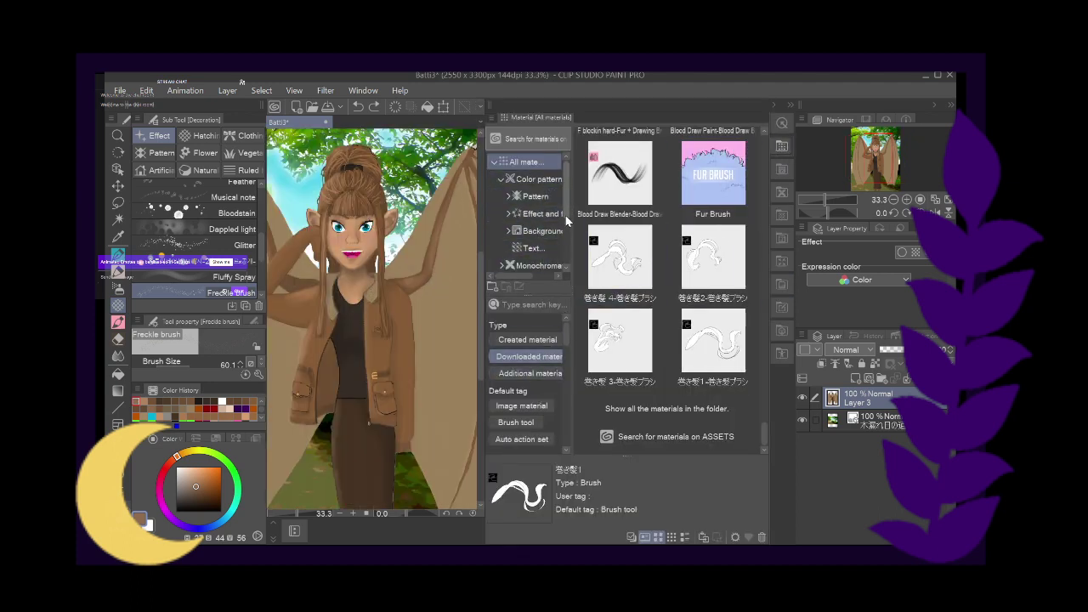
scroll(562, 197, down, 3)
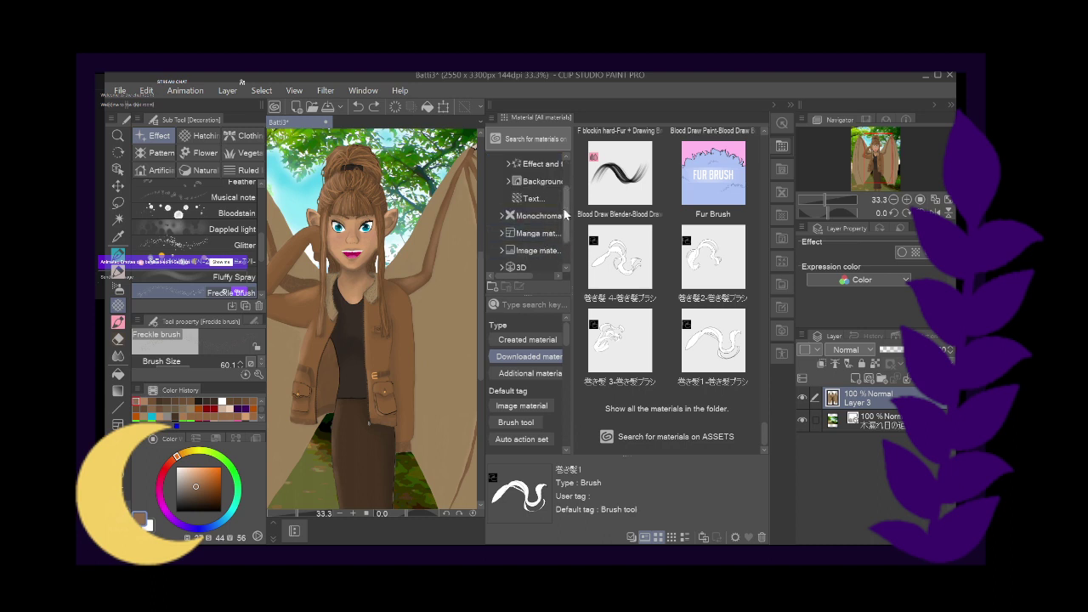
click(533, 359)
scroll(765, 140, down, 3)
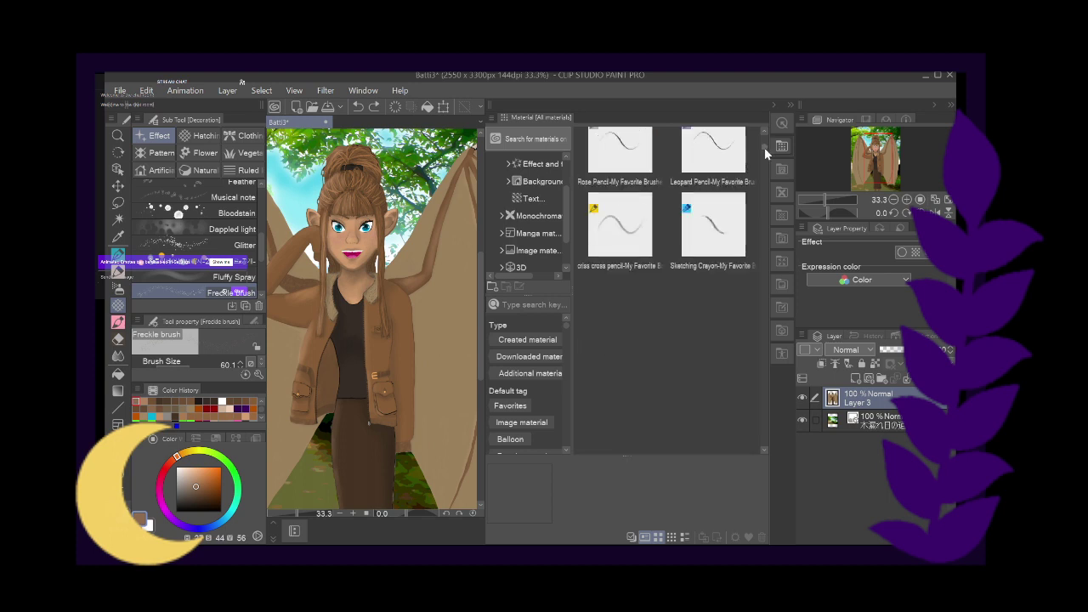
scroll(765, 153, down, 3)
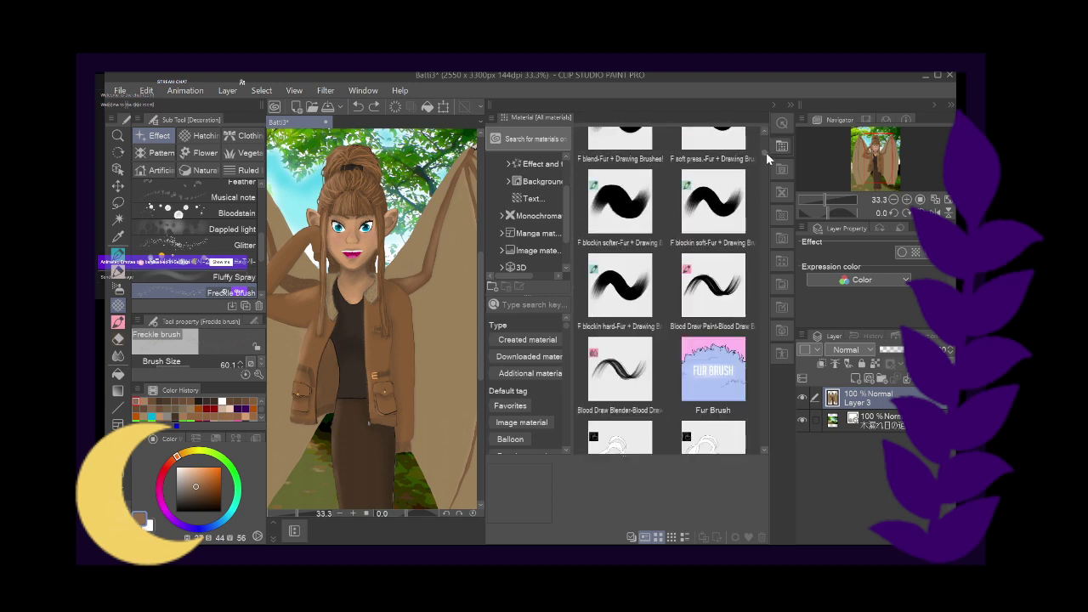
drag(765, 152, 763, 167)
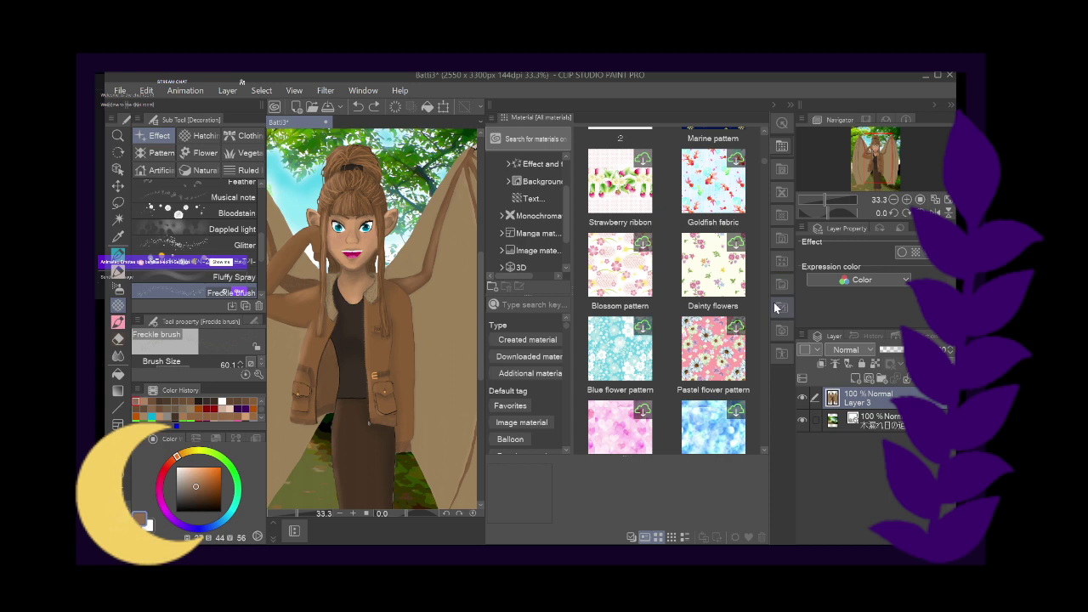
click(765, 437)
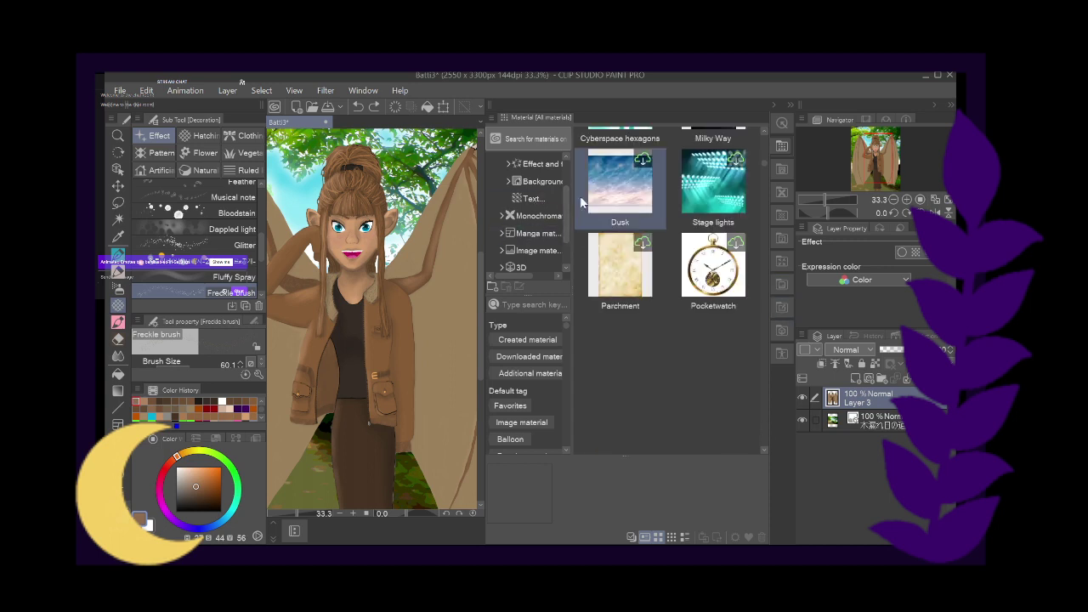
scroll(537, 251, down, 2)
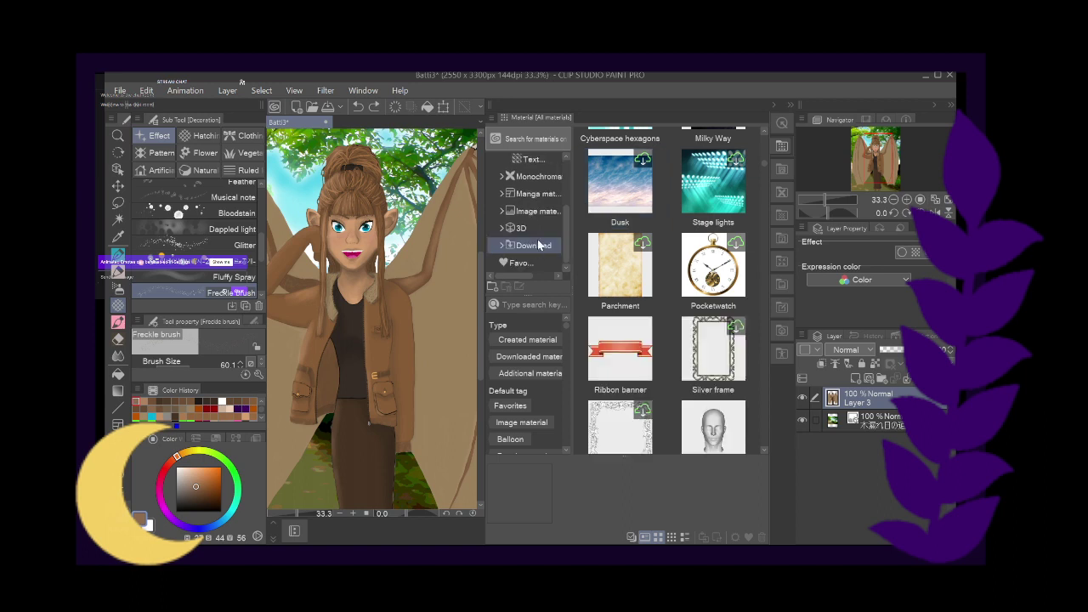
click(538, 245)
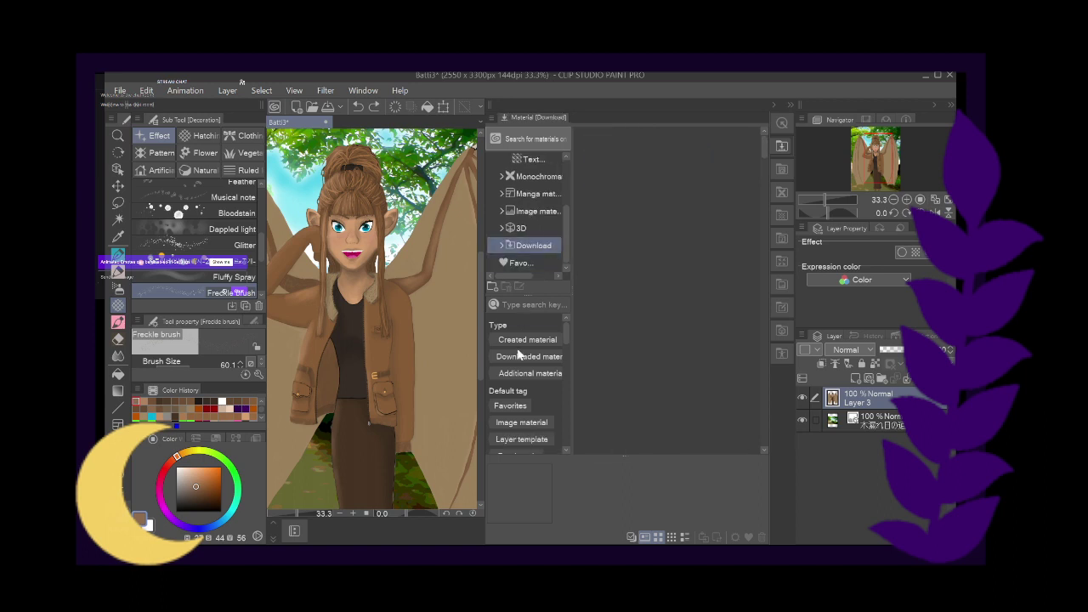
scroll(758, 188, down, 5)
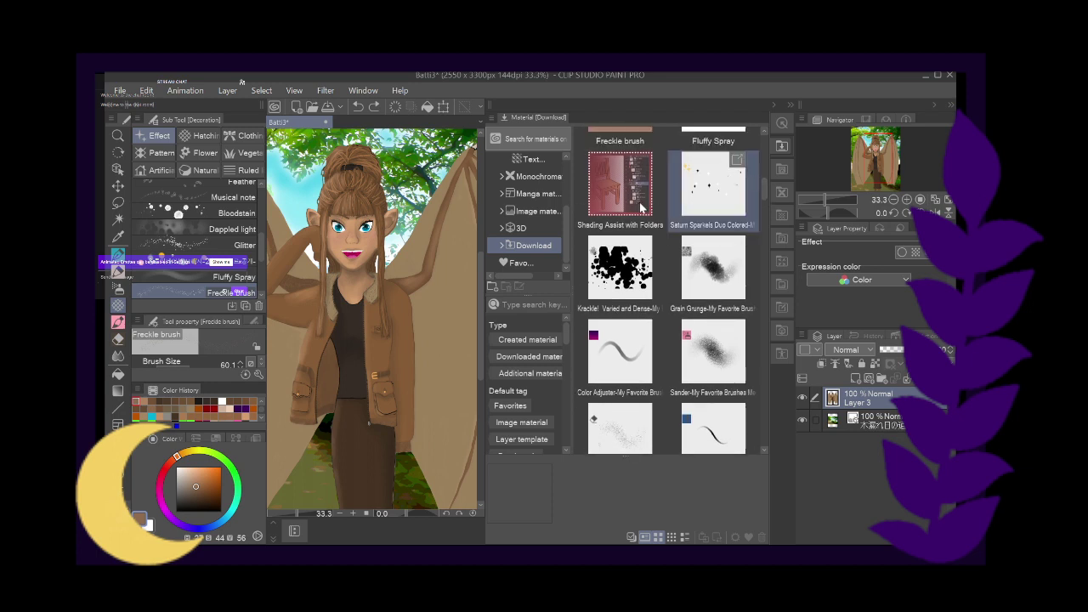
Try to add the Shading Assist with Folders material to the layers and to the Decoration brushes
click(636, 214)
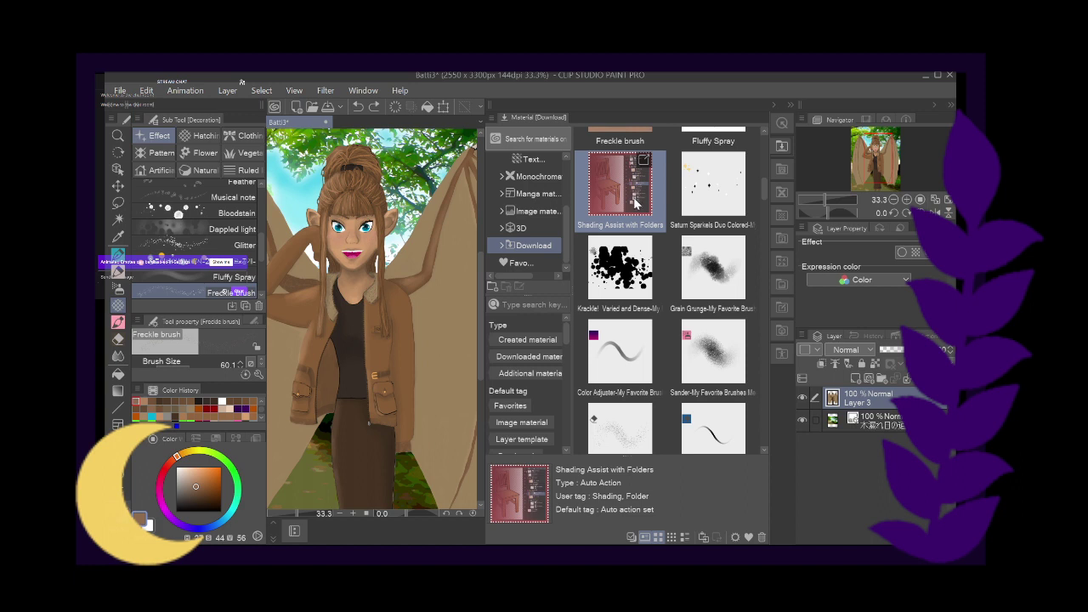
drag(635, 202, 850, 399)
mouse_move(623, 198)
mouse_down()
mouse_move(451, 283)
mouse_move(170, 274)
mouse_move(201, 293)
mouse_up()
scroll(259, 262, down, 3)
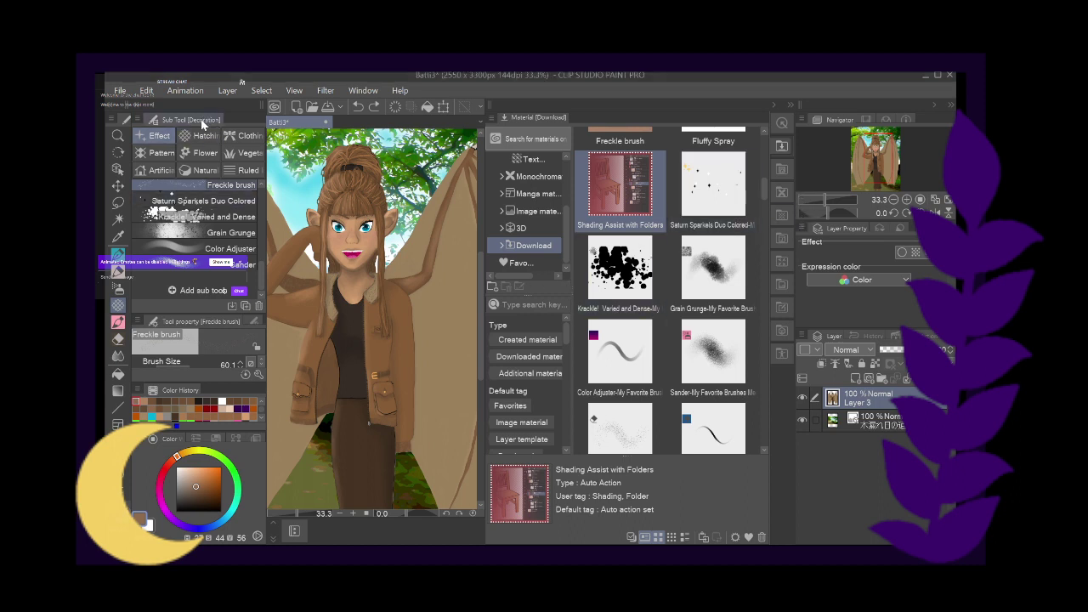
Look through the Gradient tools for a place to use the Shading Assist material, and close the material library
click(120, 391)
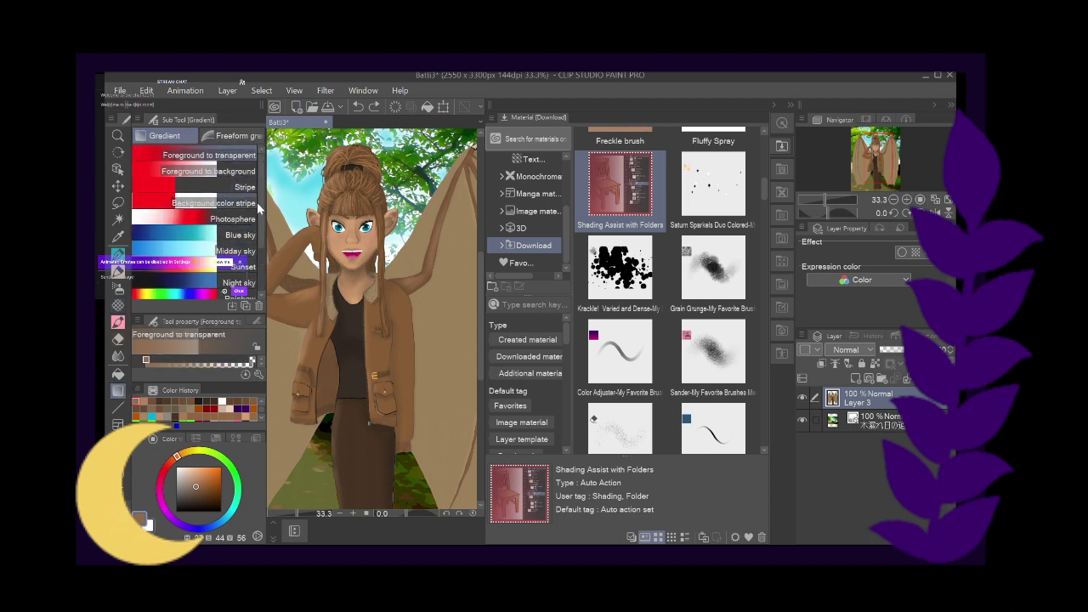
scroll(260, 257, down, 4)
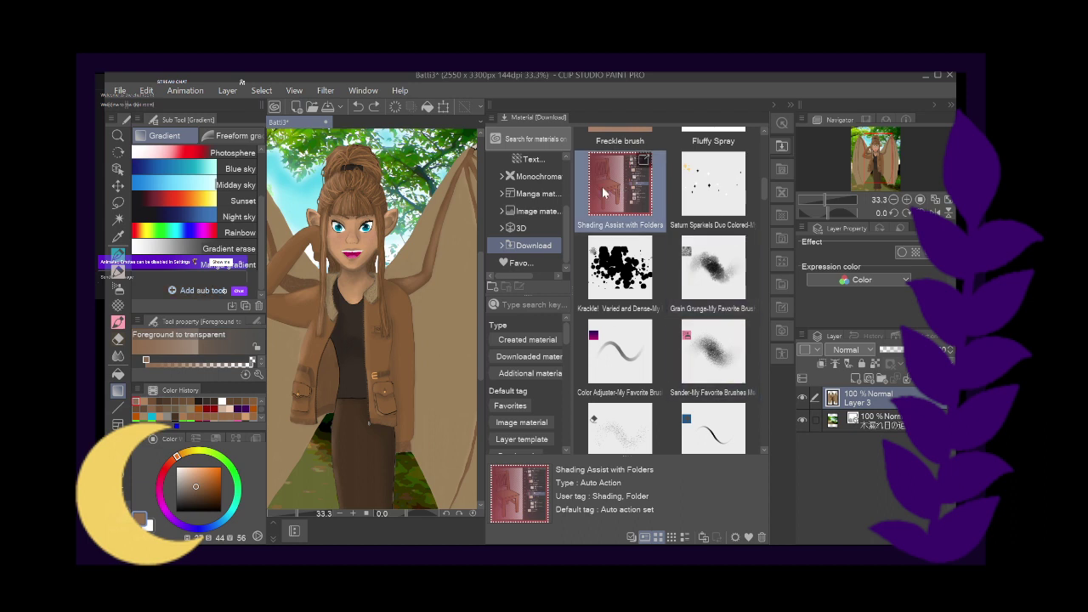
mouse_move(601, 186)
mouse_down()
mouse_move(213, 277)
mouse_move(196, 293)
mouse_move(198, 243)
mouse_move(188, 262)
mouse_move(118, 285)
mouse_move(135, 466)
mouse_move(243, 286)
mouse_move(211, 301)
mouse_move(841, 380)
mouse_move(839, 400)
mouse_move(845, 256)
mouse_move(894, 294)
mouse_move(862, 307)
mouse_move(722, 196)
mouse_up()
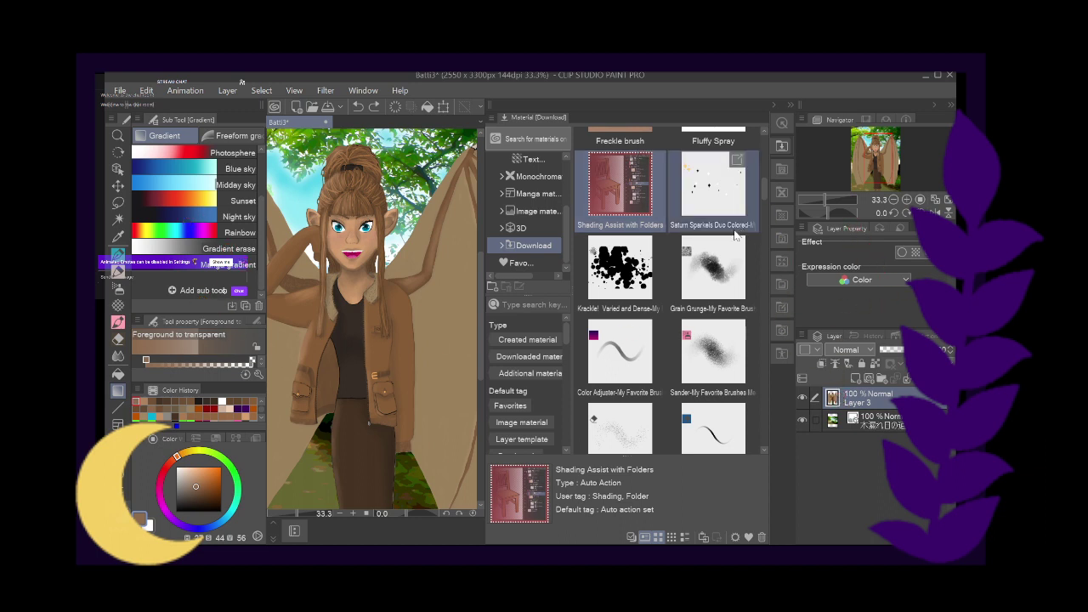
click(781, 148)
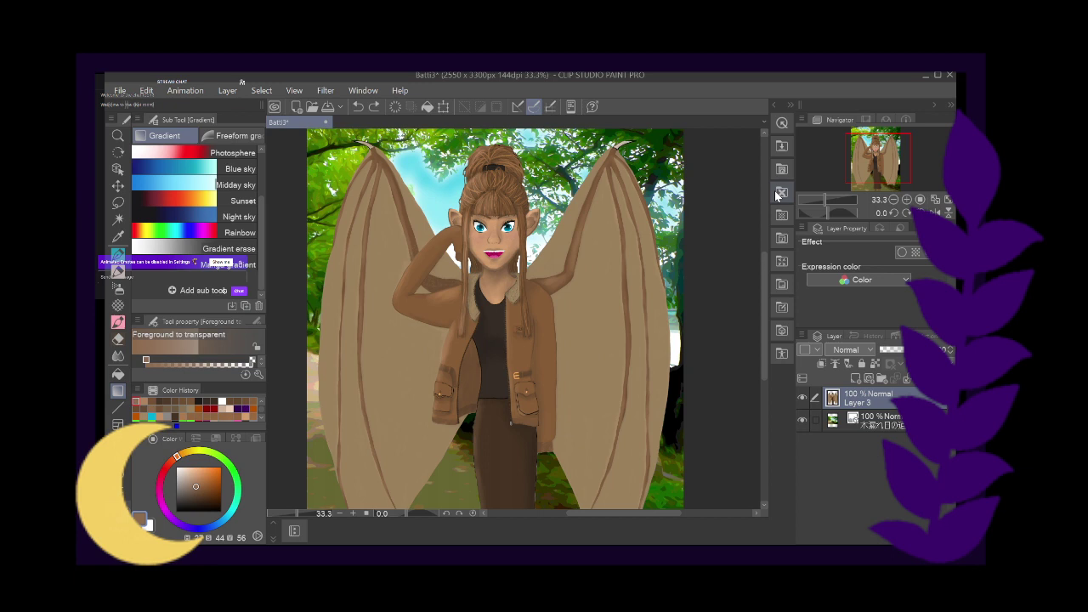
Inspect the girl's face, freckles and jacket up close, and the full painting from a distance
click(341, 514)
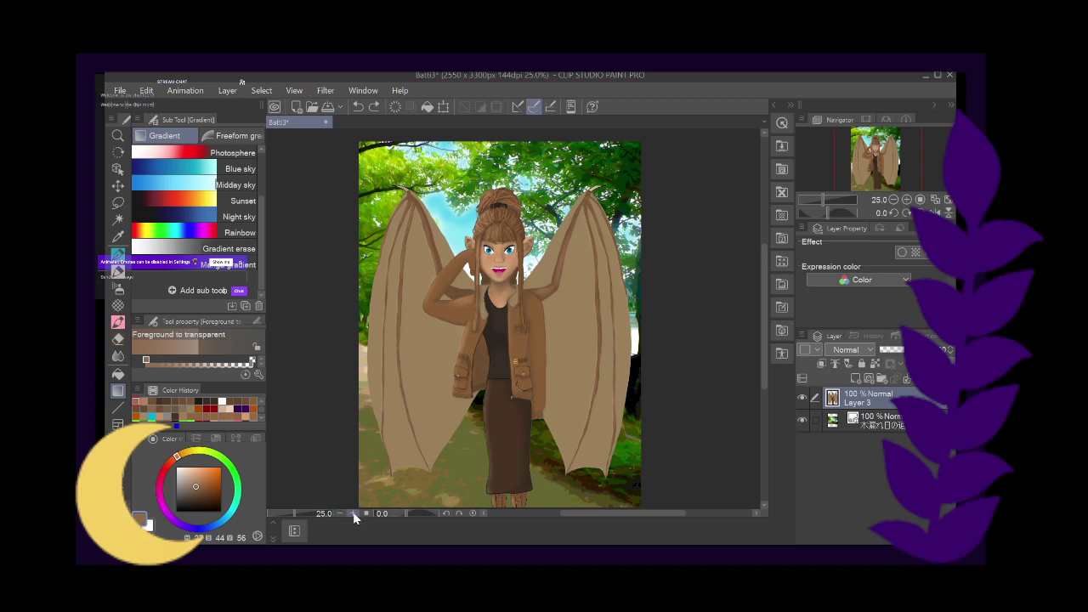
click(353, 512)
click(353, 512)
click(353, 513)
click(353, 512)
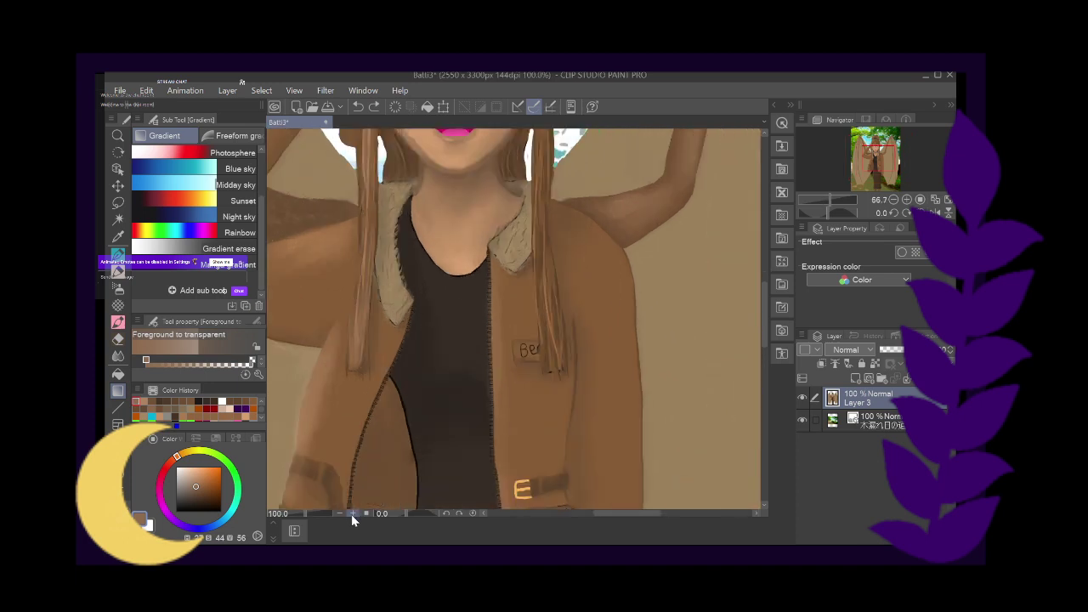
scroll(764, 328, up, 5)
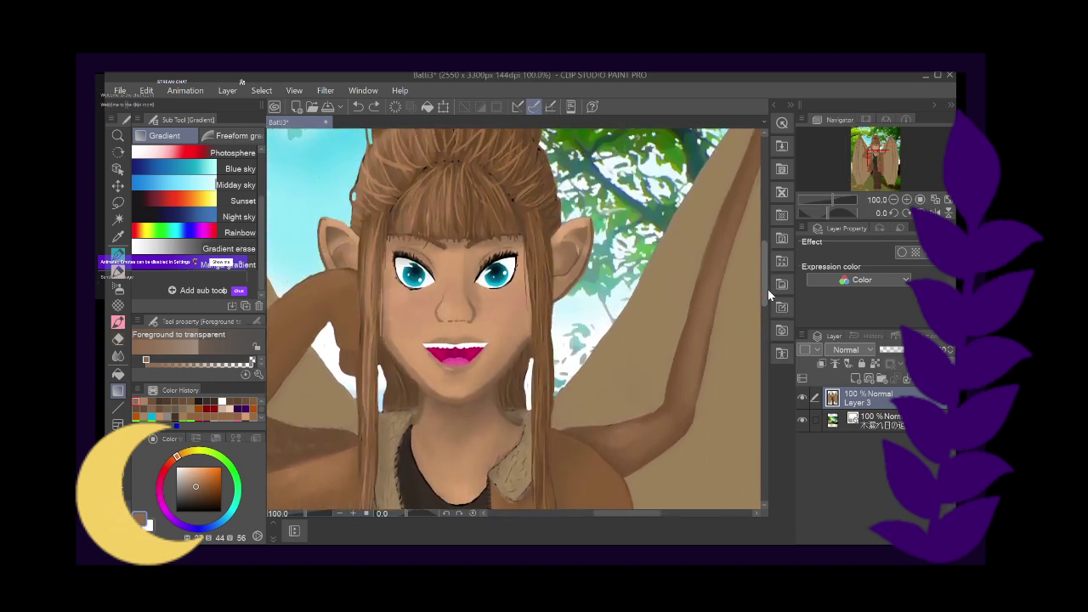
click(353, 513)
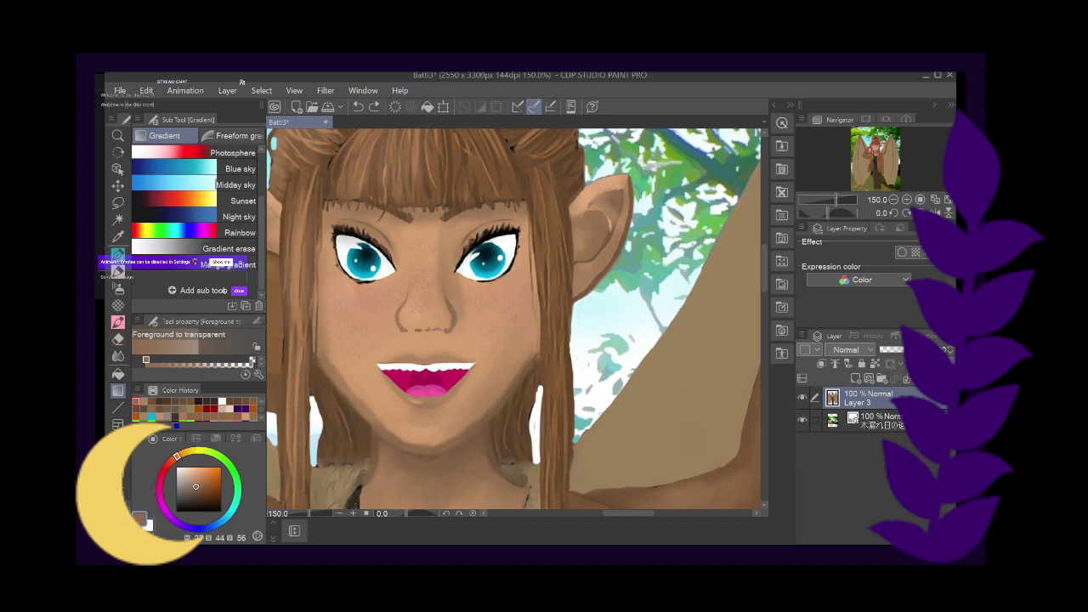
click(341, 513)
click(341, 513)
click(341, 513)
click(340, 513)
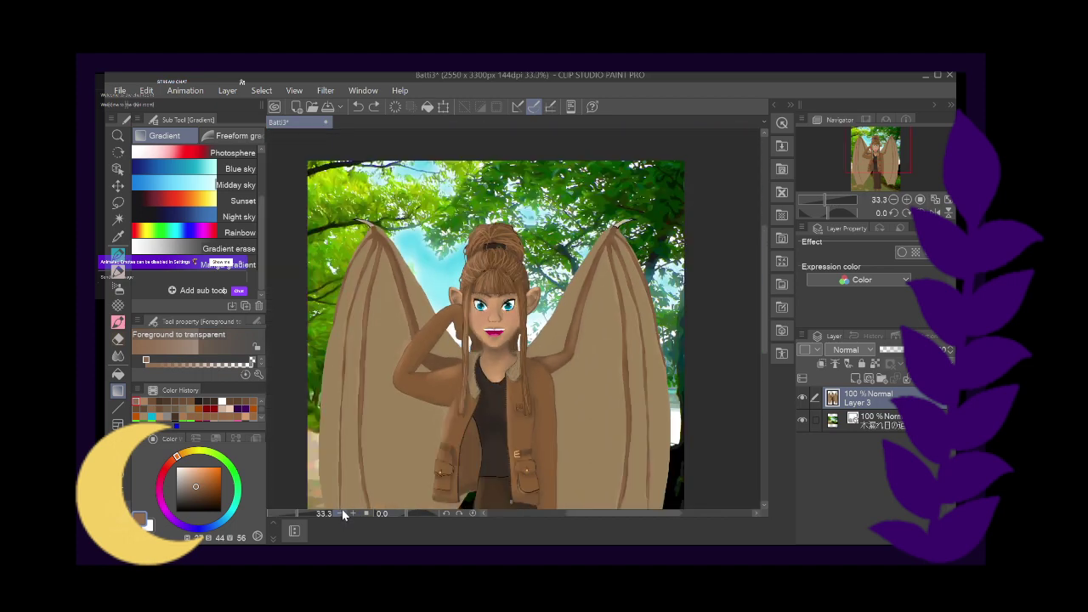
click(340, 513)
mouse_move(768, 261)
mouse_down()
mouse_move(764, 291)
mouse_move(766, 266)
mouse_up()
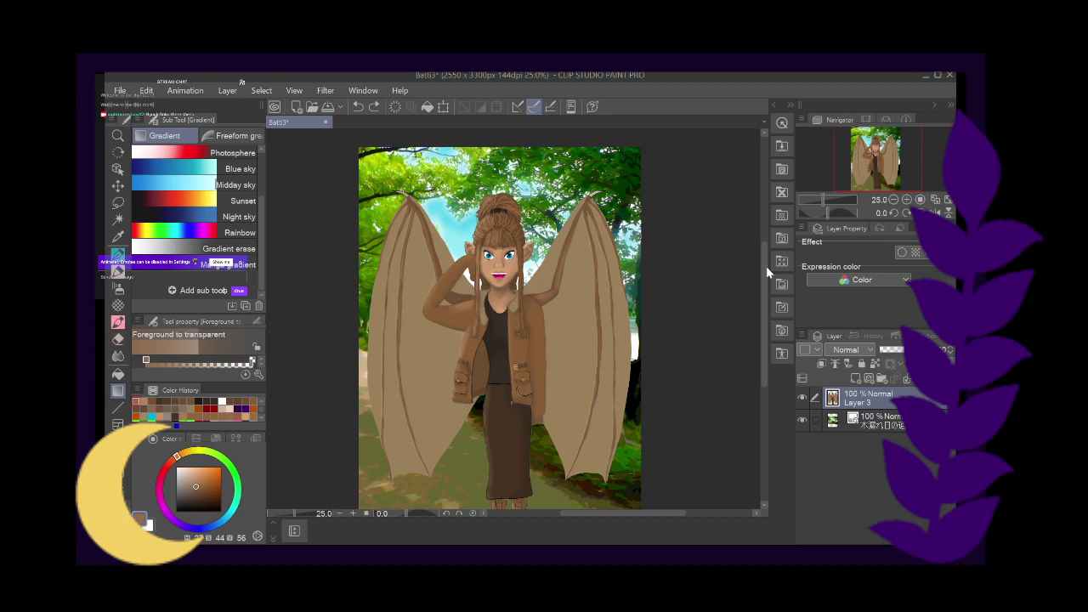
Examine the jacket's stitching, collar and hair strands closely, and recheck the face and overall figure
click(353, 514)
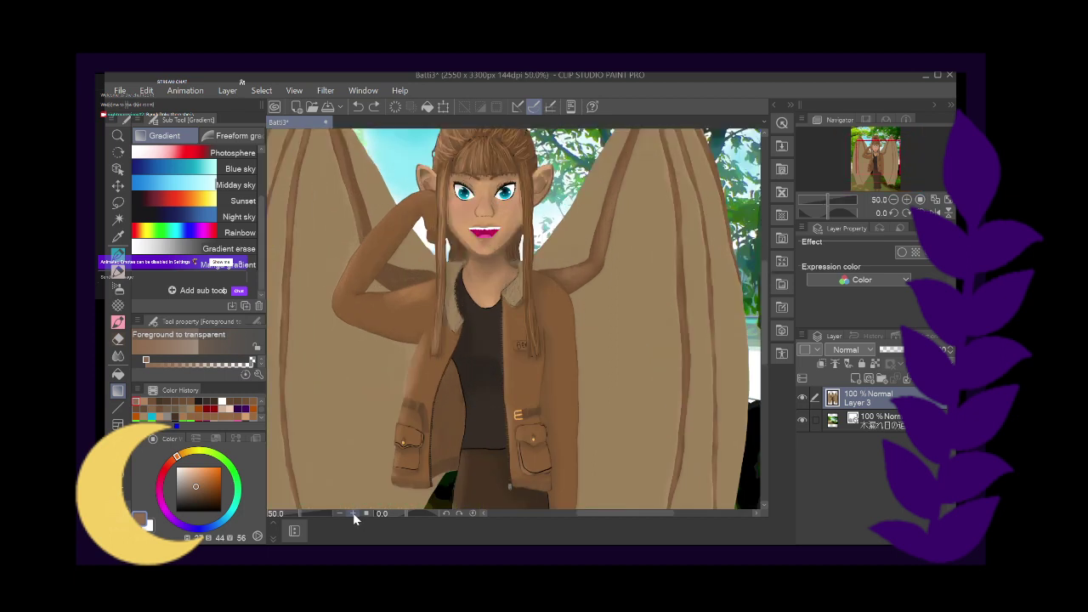
click(353, 513)
click(353, 513)
click(352, 514)
click(353, 513)
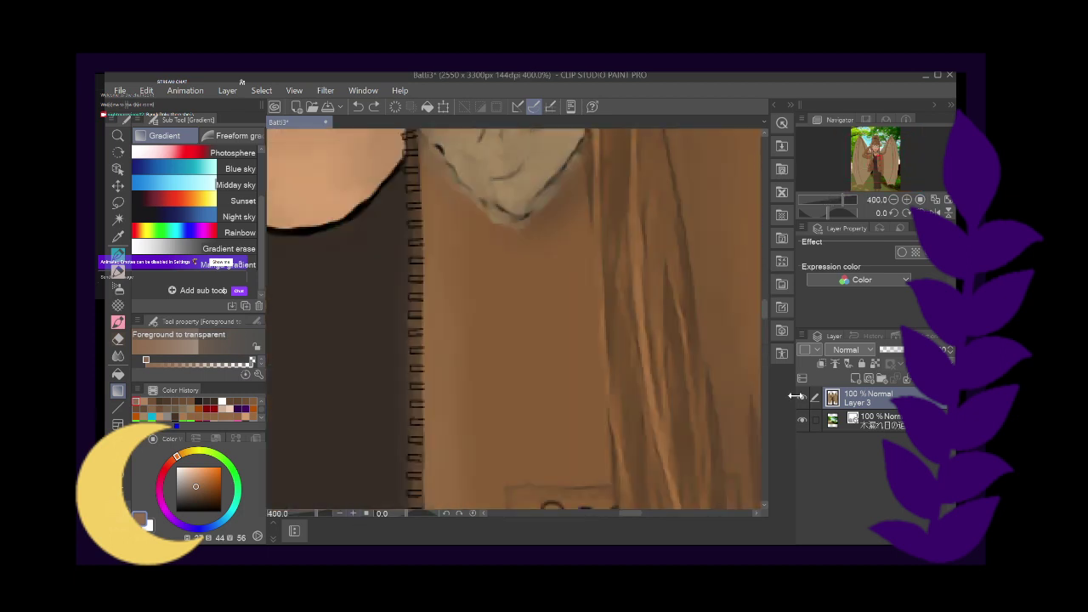
scroll(763, 315, down, 1)
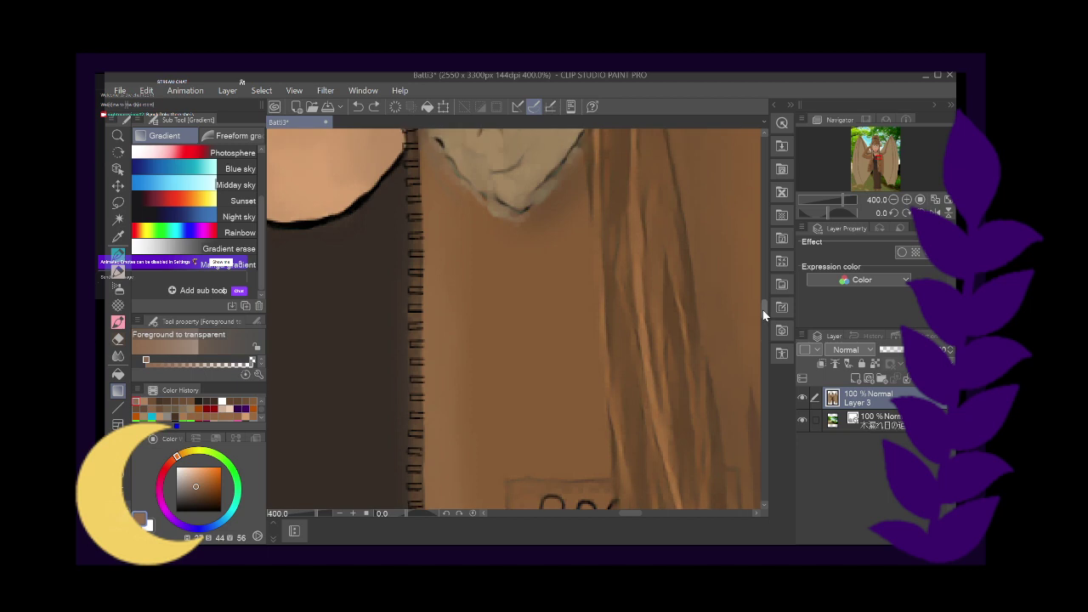
scroll(763, 315, up, 5)
click(339, 513)
click(339, 513)
click(339, 513)
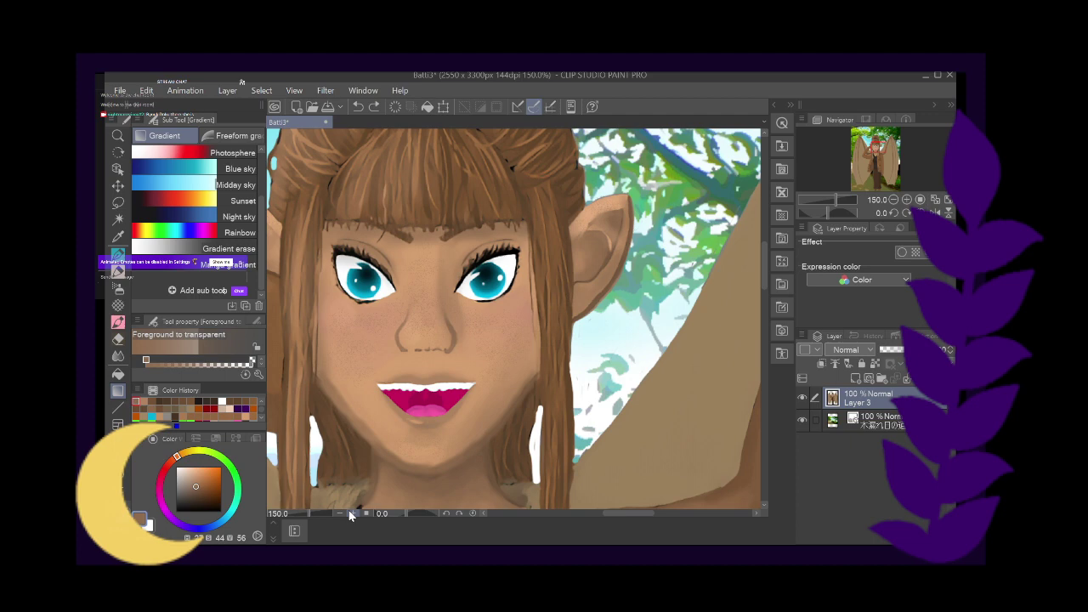
click(340, 514)
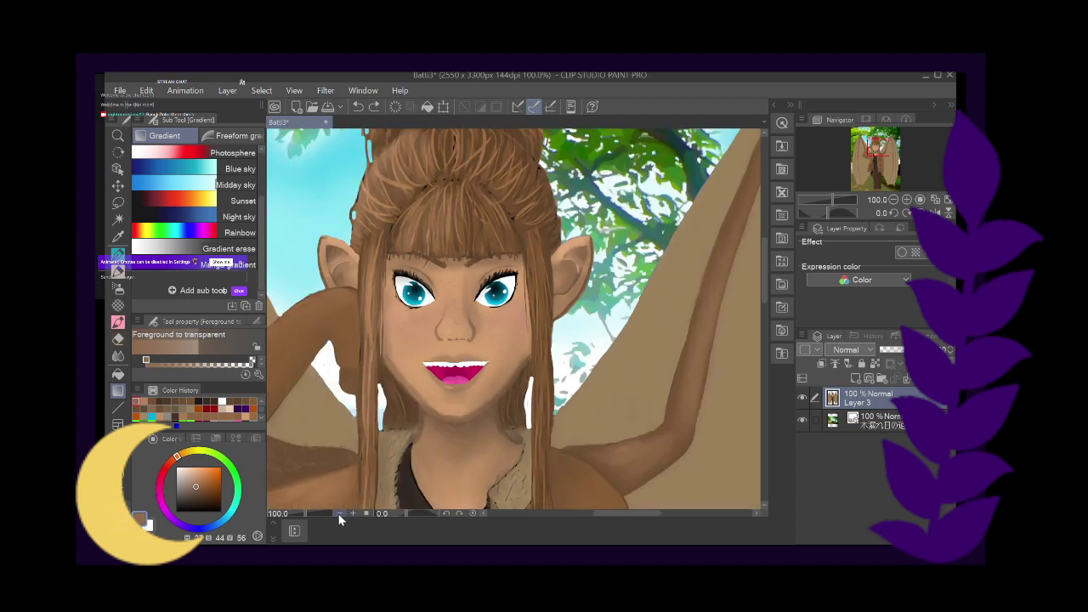
click(339, 513)
click(339, 513)
click(339, 513)
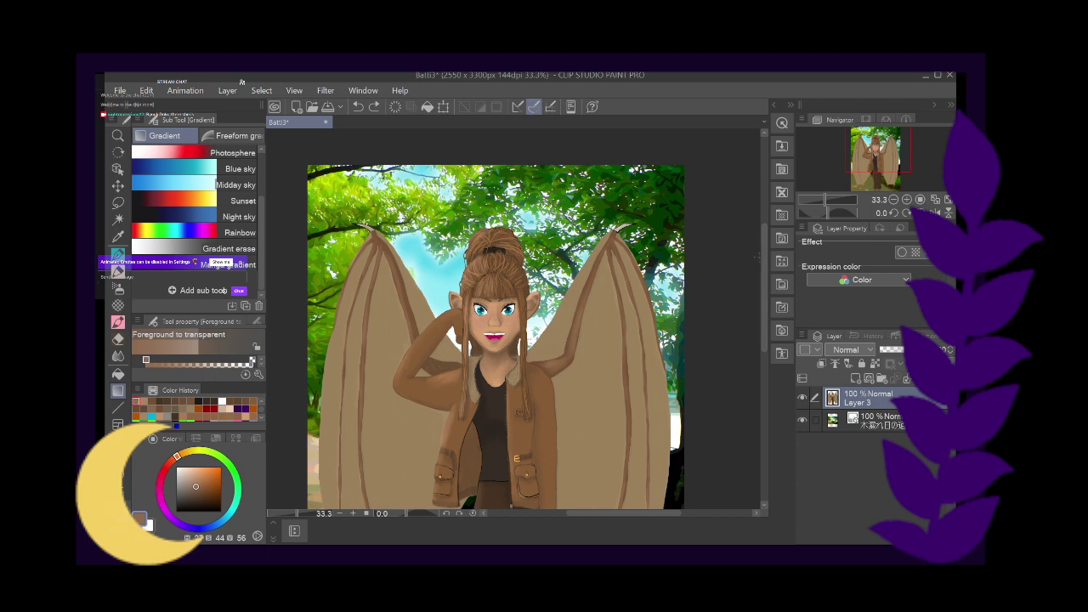
scroll(761, 259, down, 3)
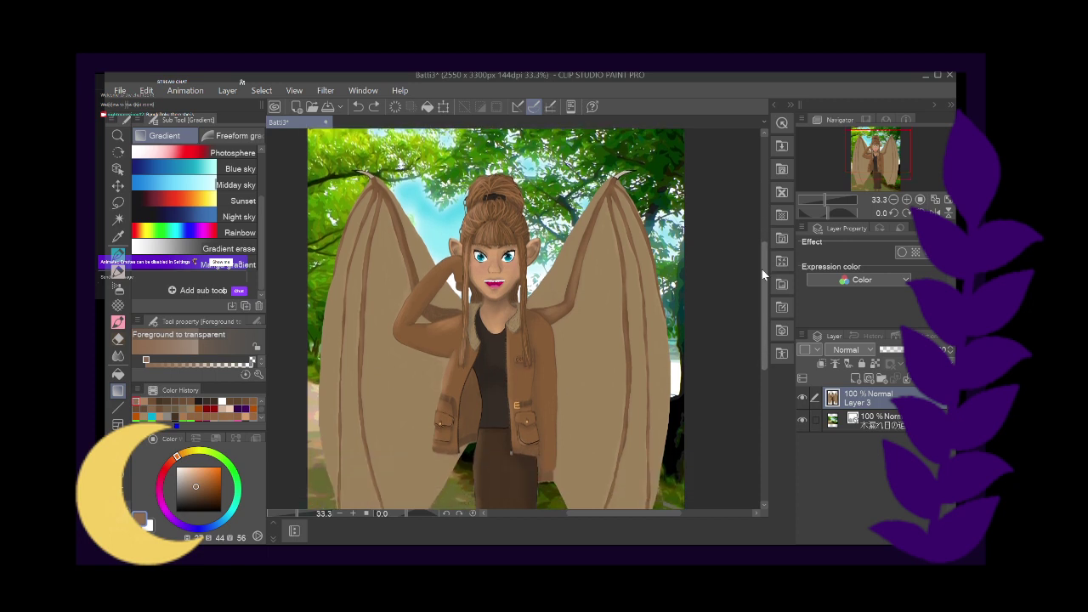
click(351, 513)
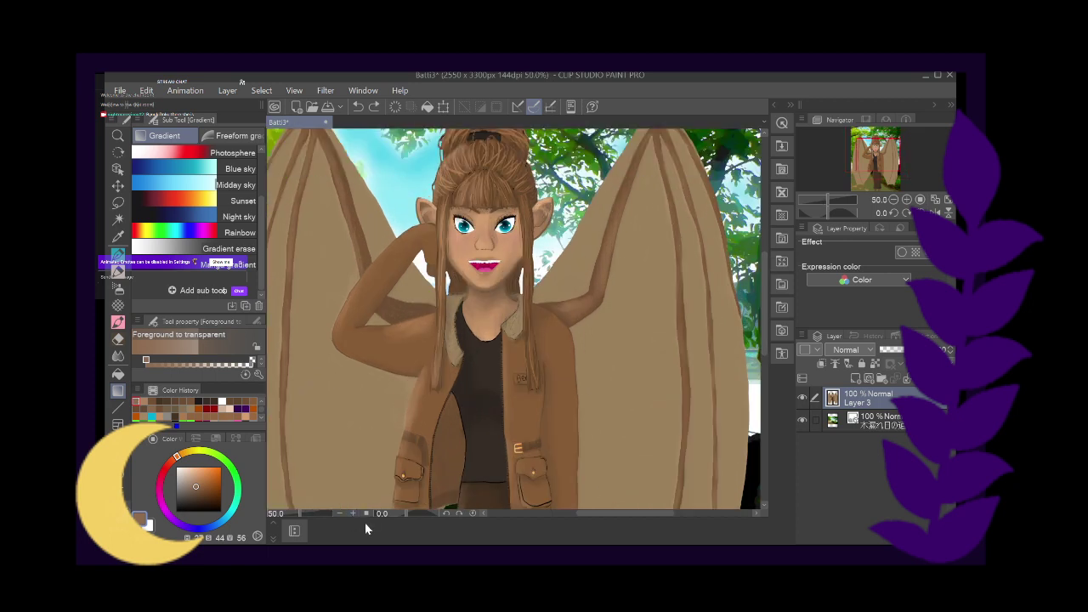
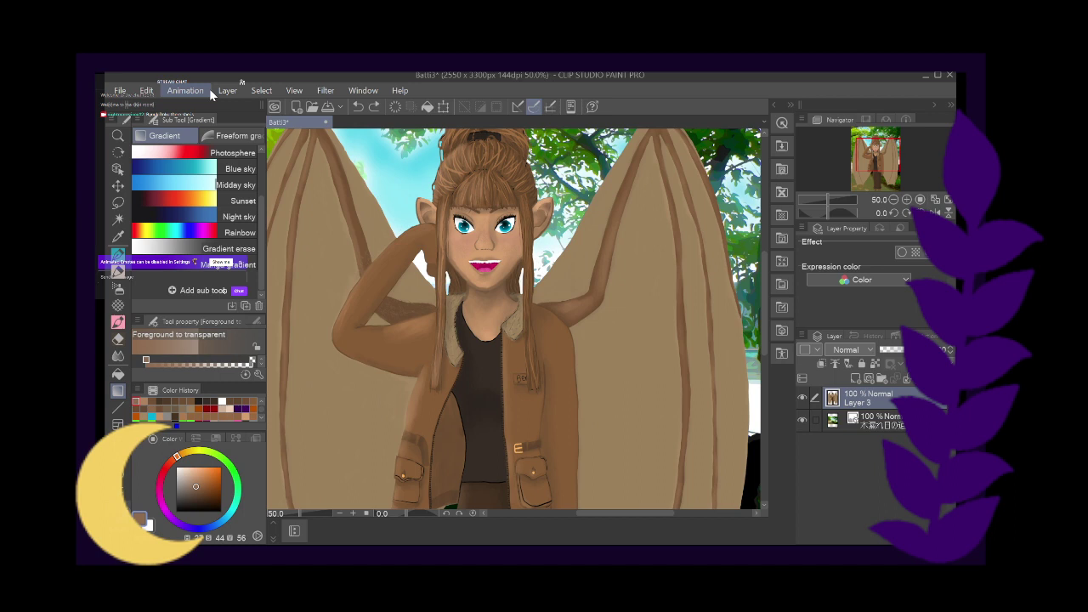
Try filling the raised arm and jacket sleeve with The deepest shadow freeform gradient, and undo the fill
key(g)
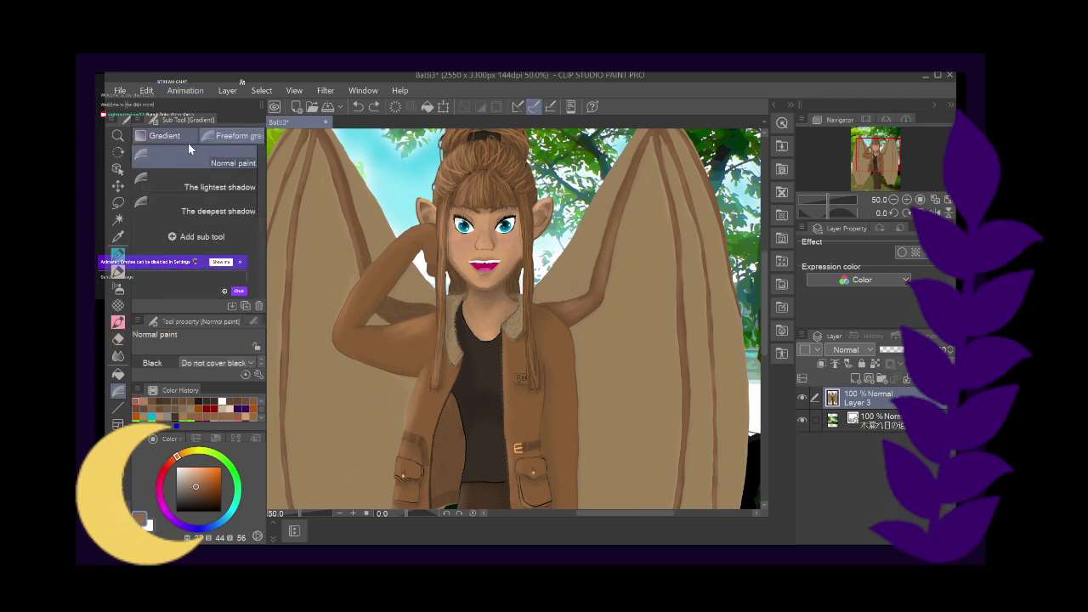
click(236, 207)
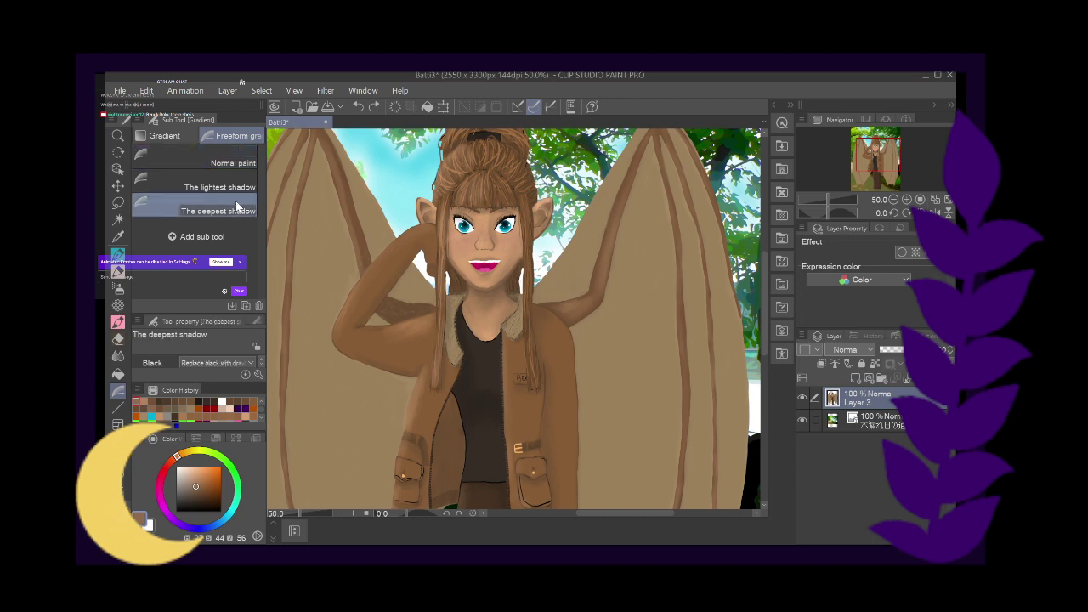
click(409, 347)
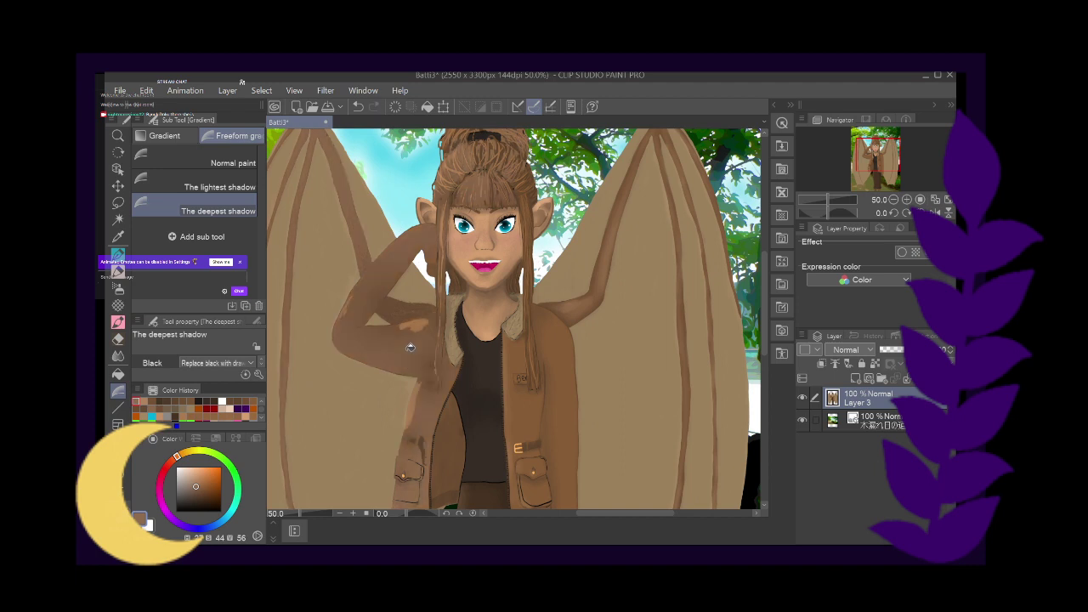
click(358, 106)
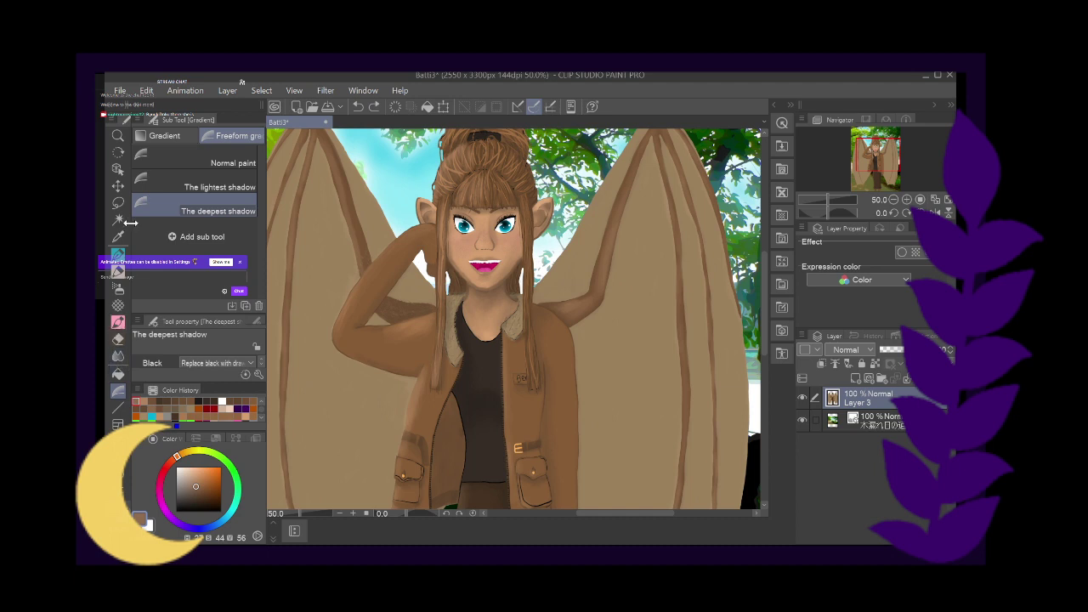
Switch to Nowa's Fur Brush at size 1.7 and try it on the wing arm beside the jacket's shoulder at 100% zoom
click(118, 321)
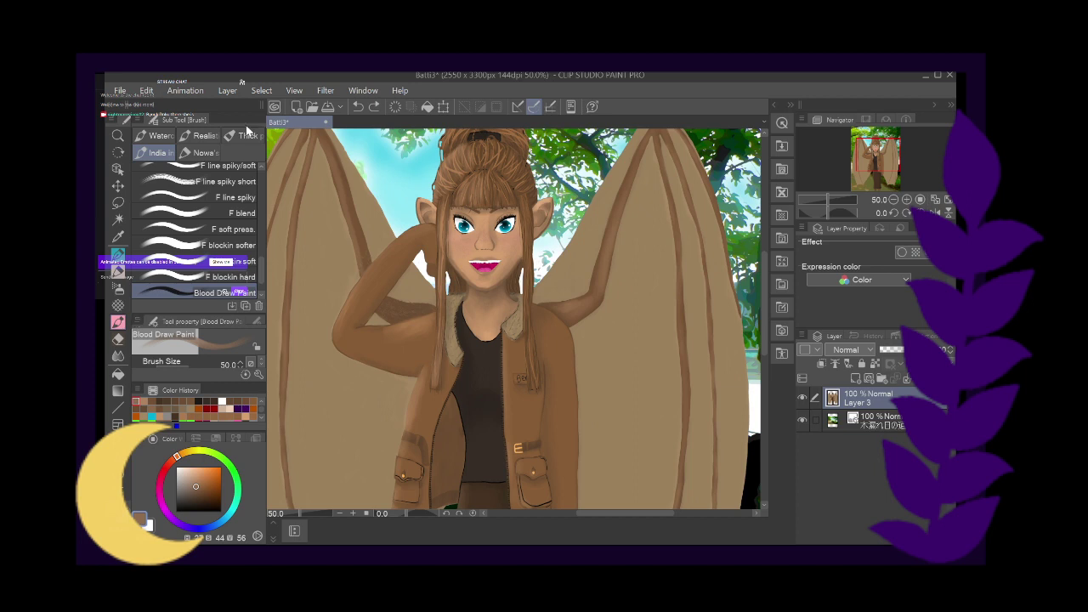
scroll(262, 254, up, 2)
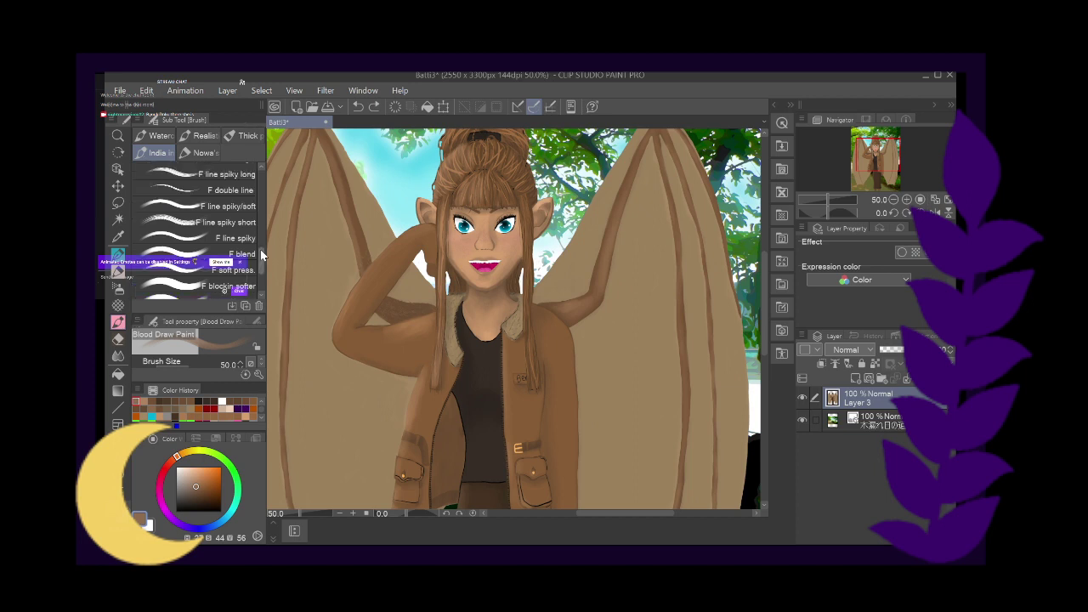
click(204, 152)
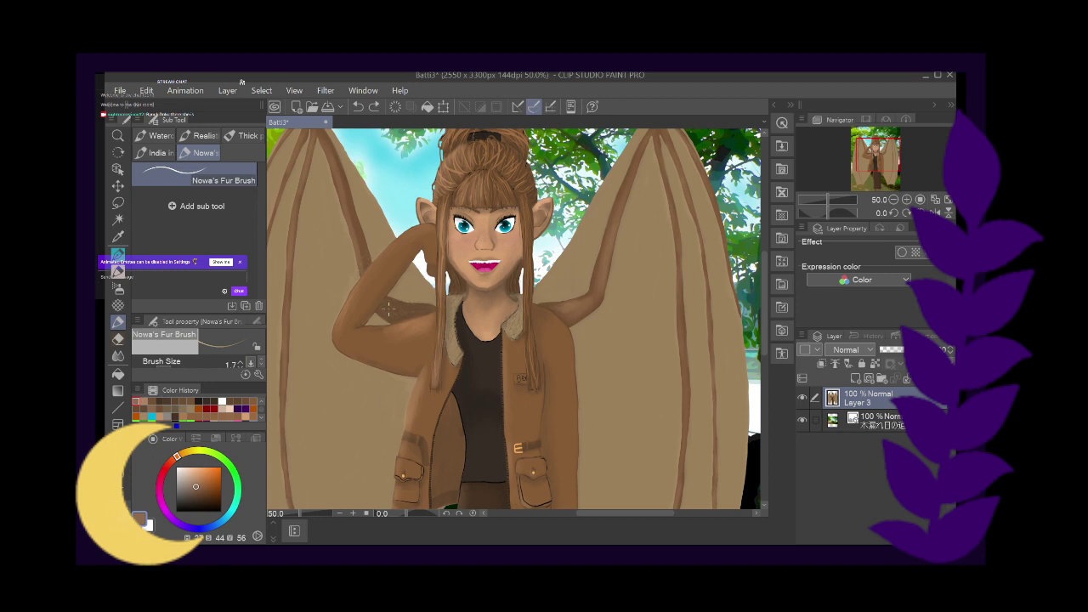
key(ctrl+alt+0)
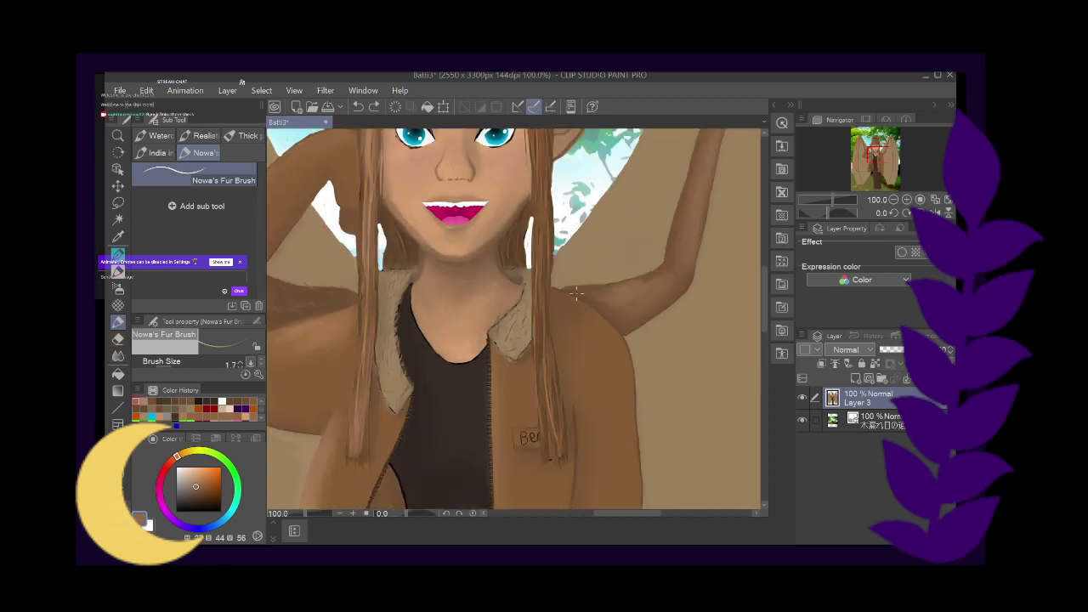
key(ctrl+z)
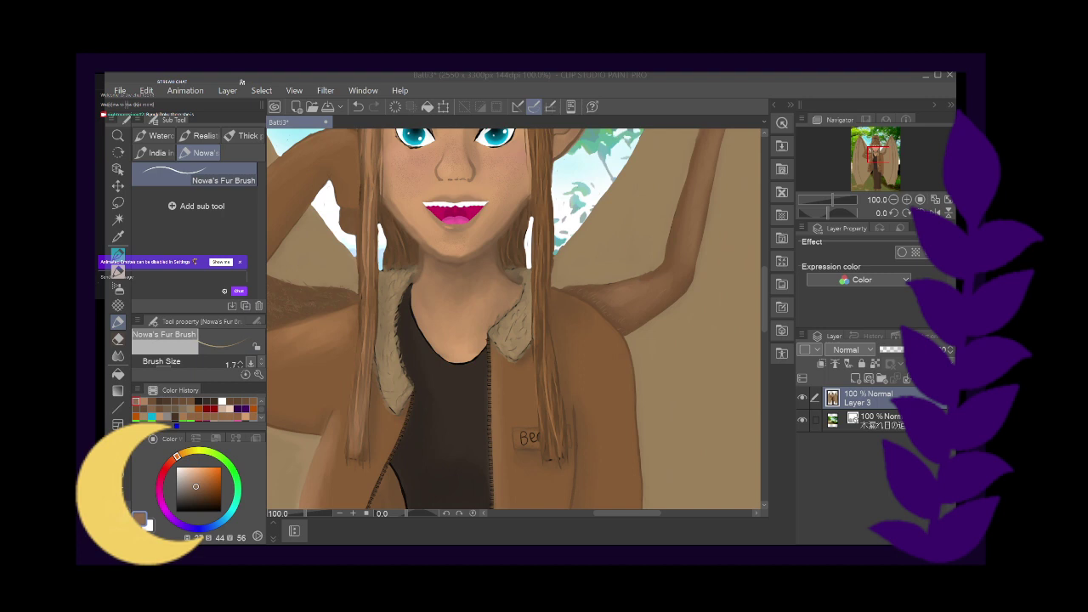
Save the bat-winged girl painting and close its document
click(633, 269)
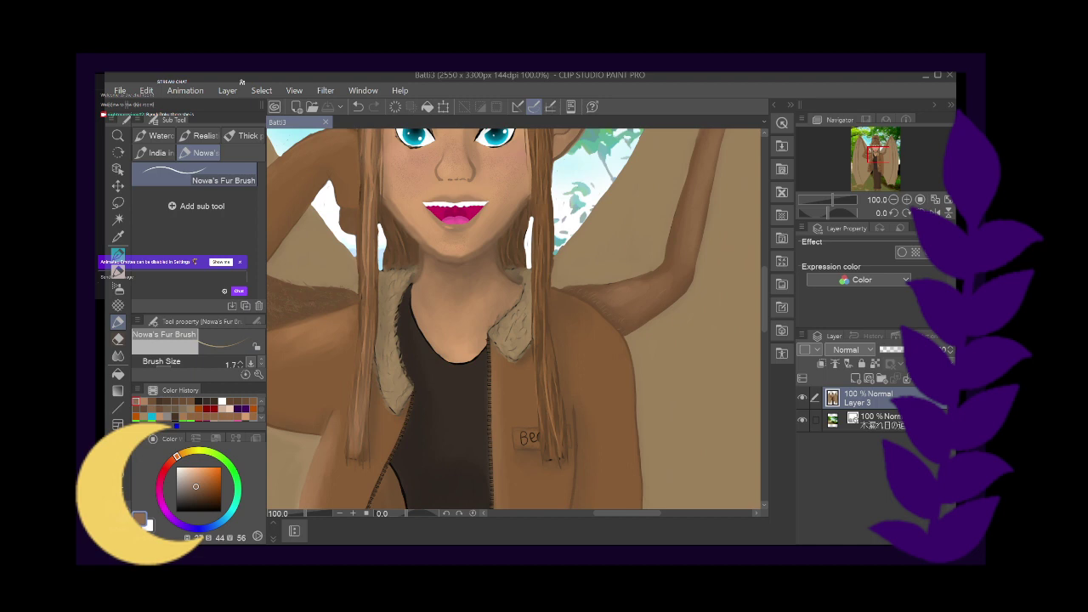
key(ctrl+w)
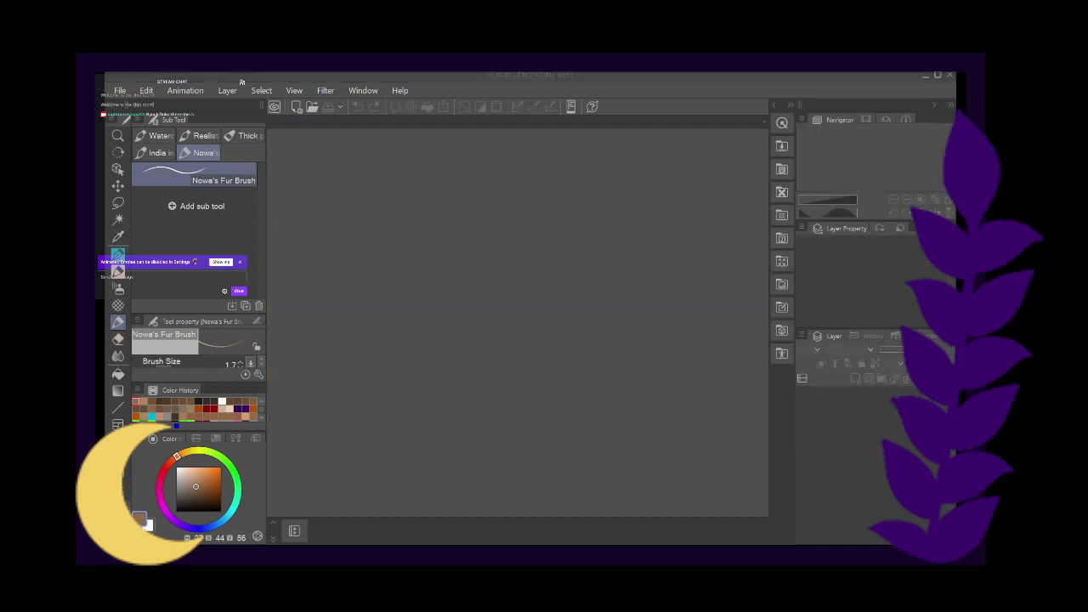